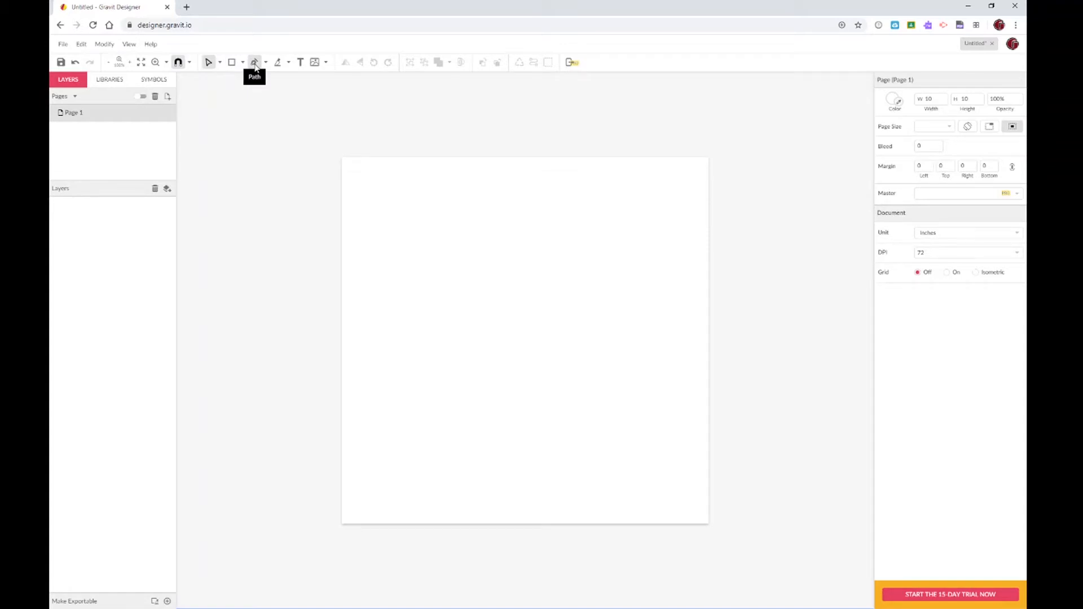
# Switch the toolbar's pen mode to the standard Pen tool
pyautogui.click(266, 63)
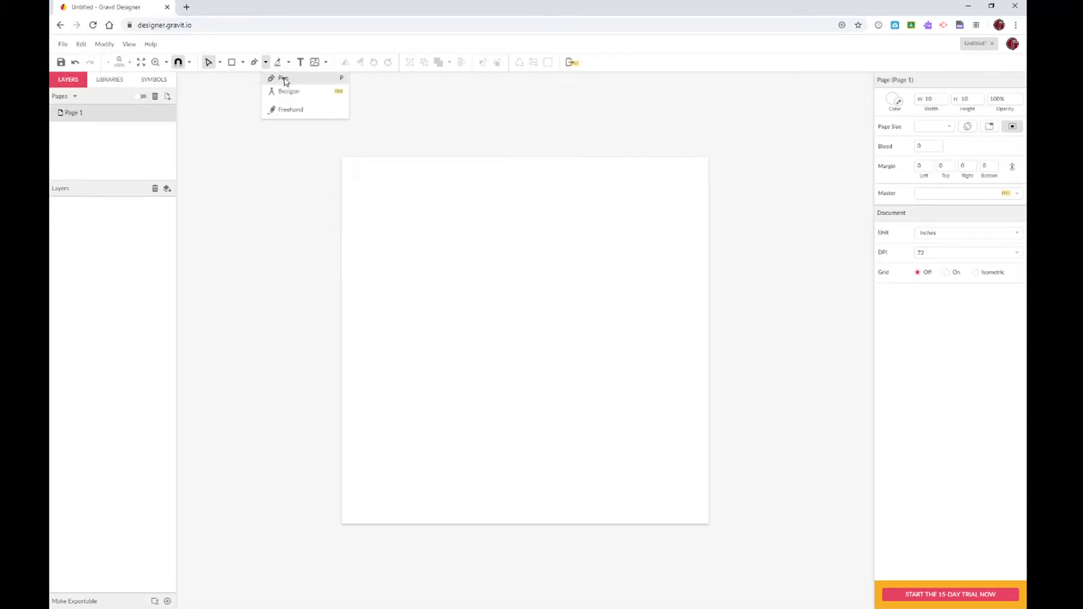
pyautogui.click(285, 82)
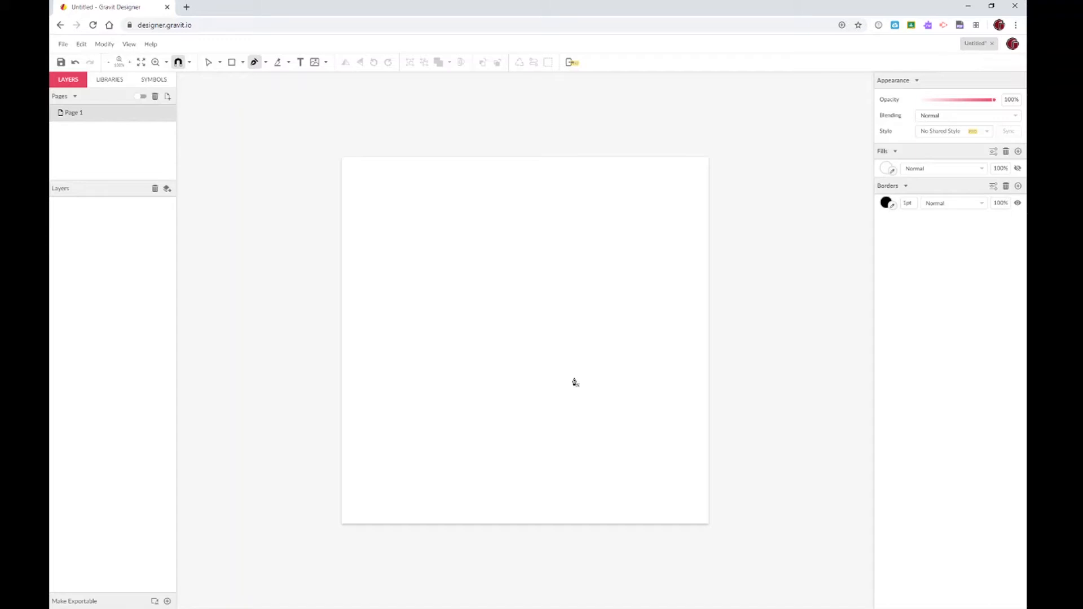
pyautogui.click(231, 62)
pyautogui.moveTo(415, 244); pyautogui.dragTo(581, 391)
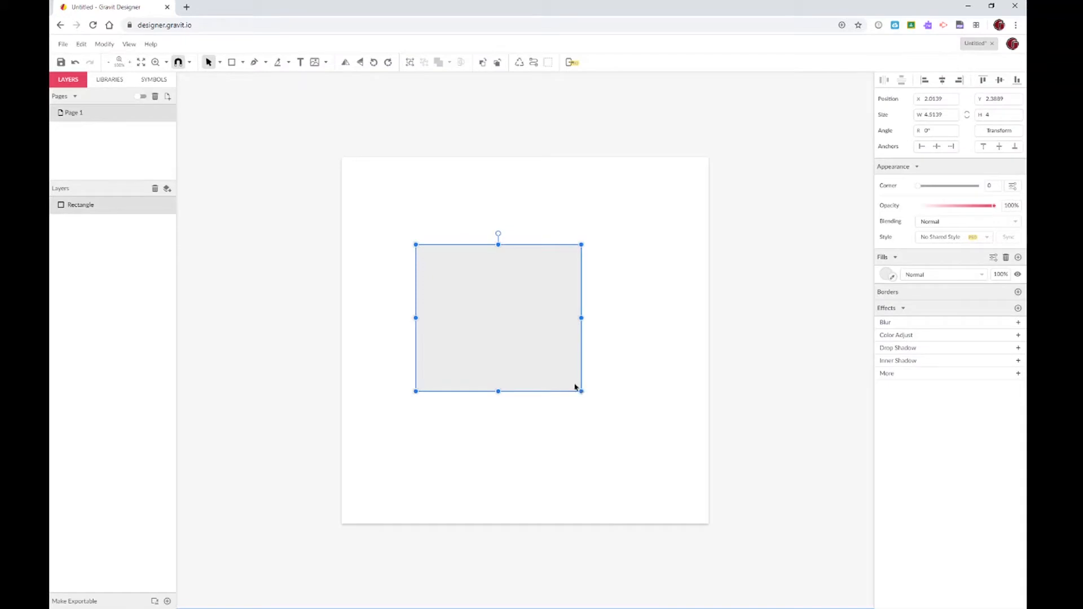
pyautogui.click(444, 220)
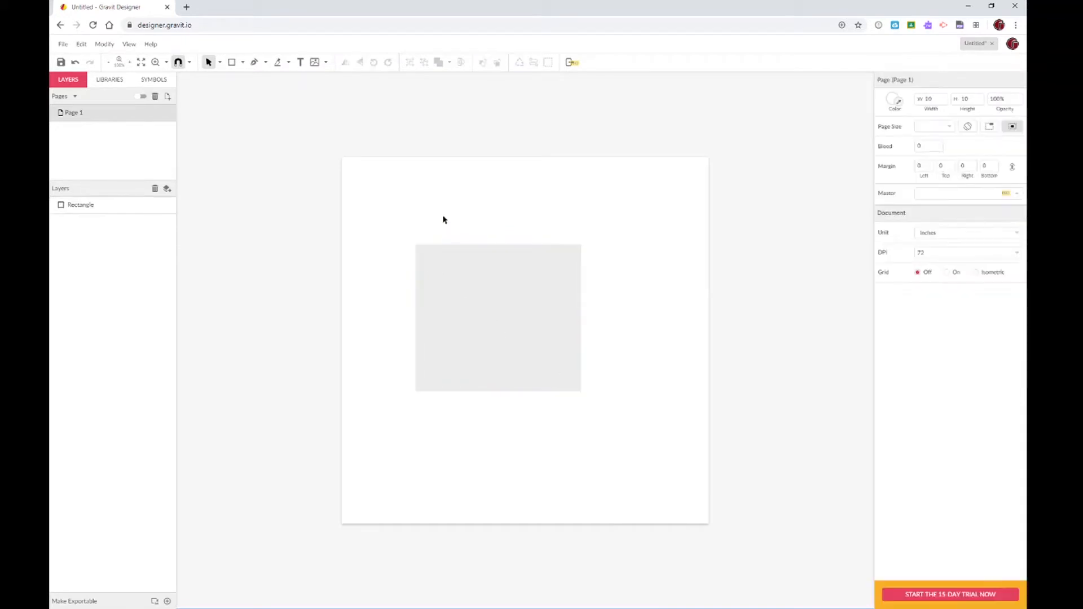
pyautogui.click(444, 285)
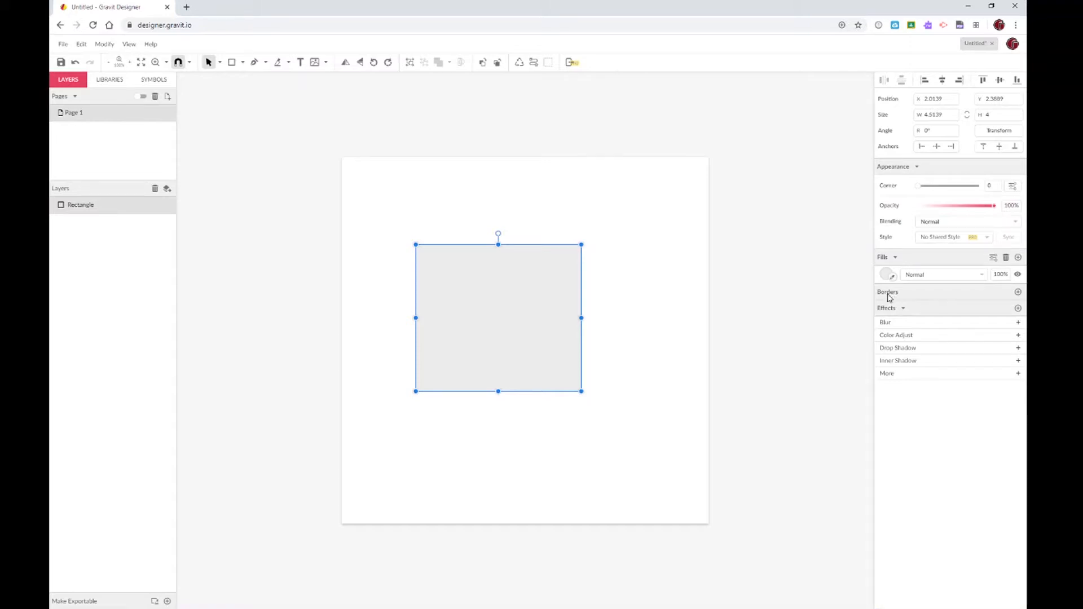
pyautogui.click(1018, 292)
pyautogui.click(704, 305)
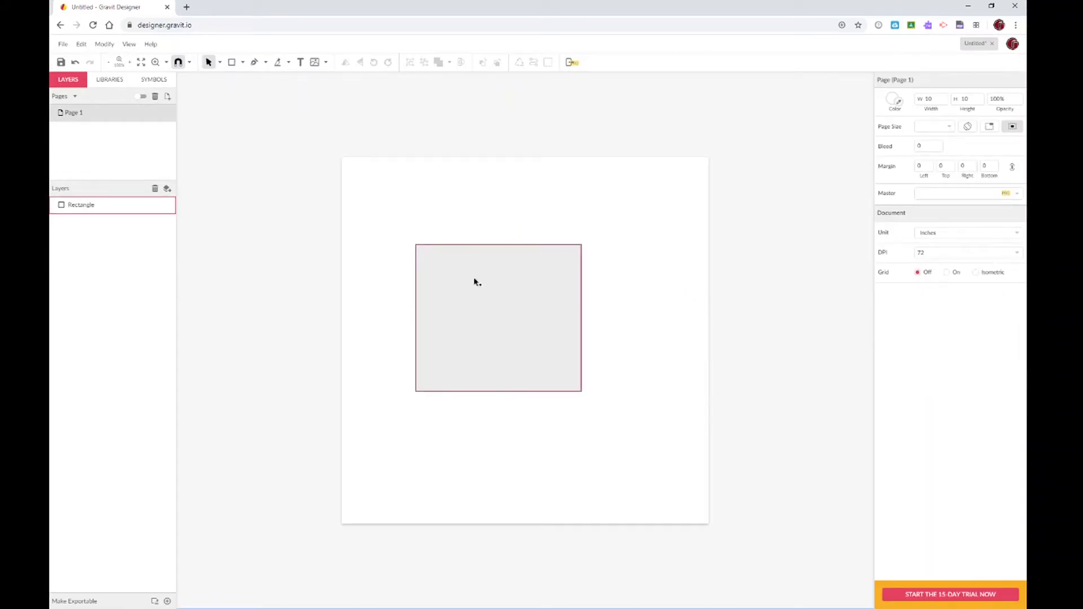
pyautogui.click(416, 247)
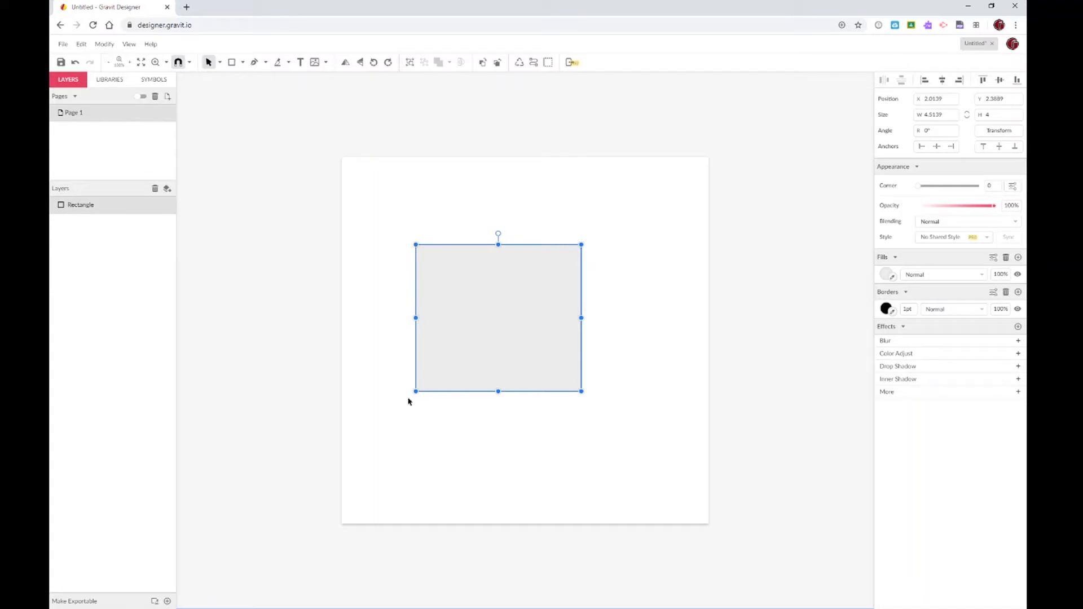
pyautogui.press('Delete')
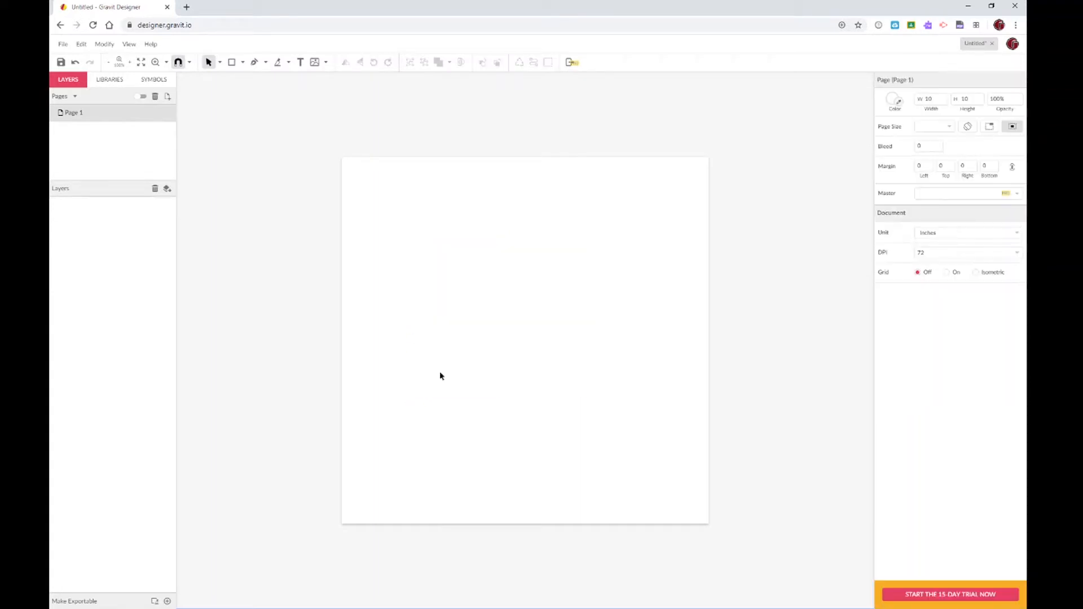
# Draw a four-corner rectangular path with the Pen, ending back at the starting corner
pyautogui.click(254, 63)
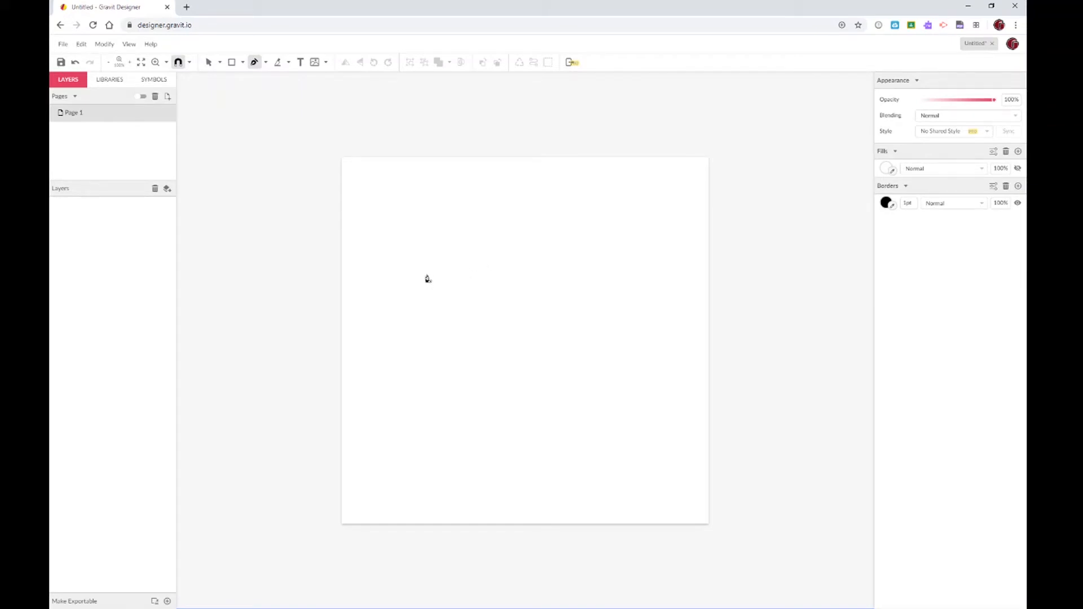
pyautogui.click(427, 277)
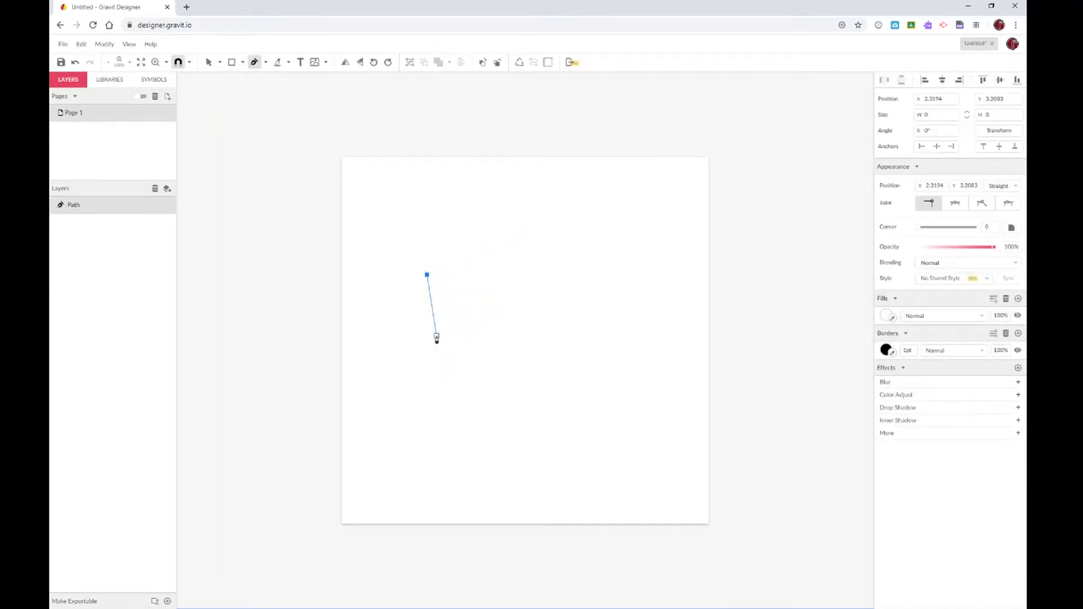
pyautogui.click(474, 338)
pyautogui.click(427, 368)
pyautogui.click(427, 402)
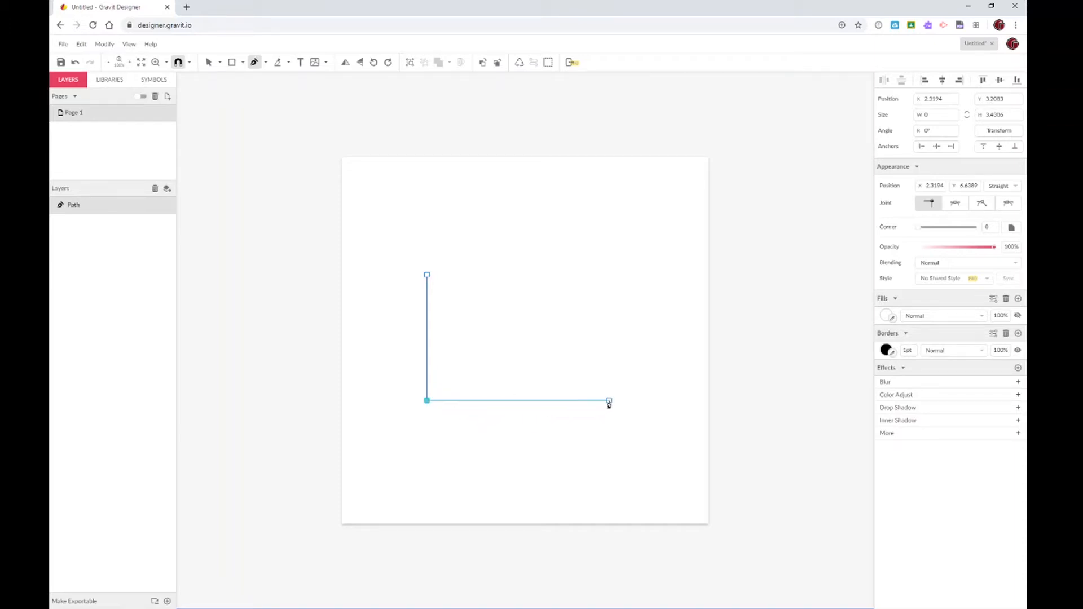
pyautogui.click(609, 401)
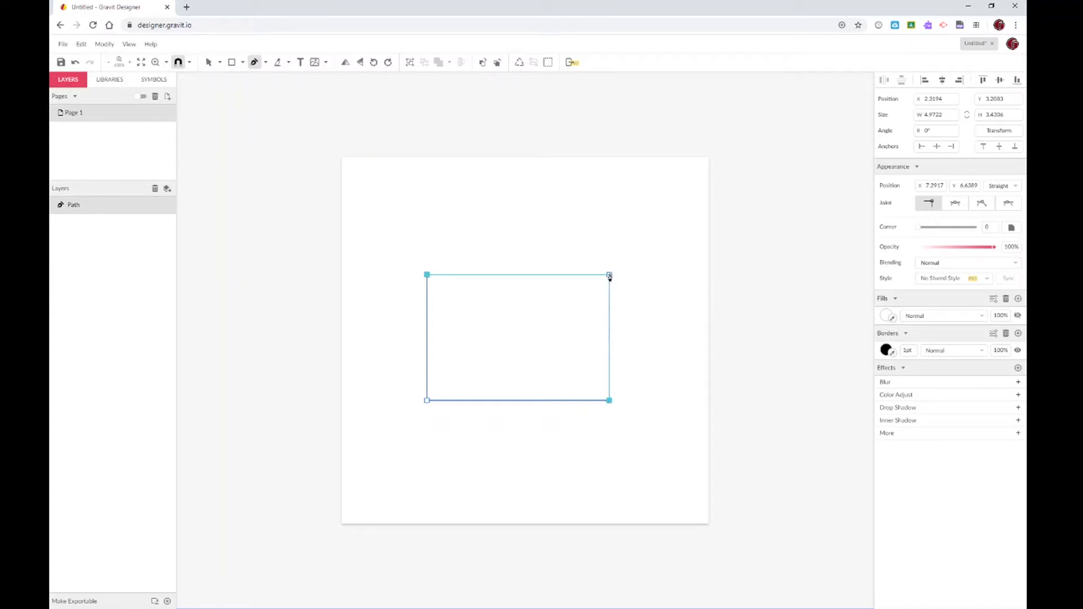
pyautogui.click(609, 275)
pyautogui.click(428, 275)
# Remove the accidental extra point on the top edge and close the outline at the top-left corner
pyautogui.moveTo(437, 276)
pyautogui.mouseDown()
pyautogui.moveTo(468, 356)
pyautogui.moveTo(473, 204)
pyautogui.moveTo(642, 199)
pyautogui.mouseUp()
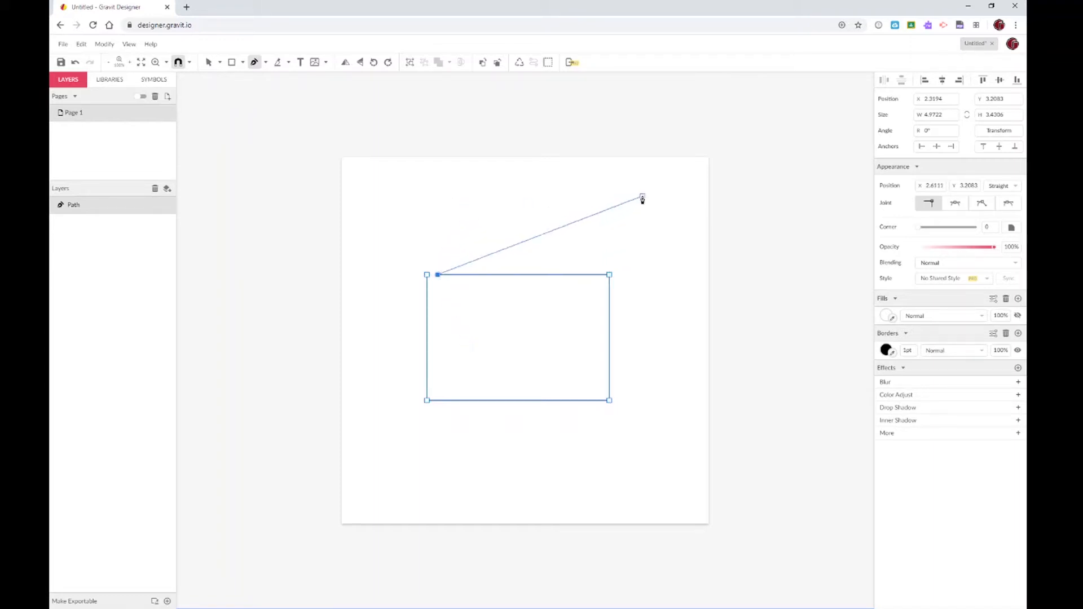
pyautogui.click(438, 276)
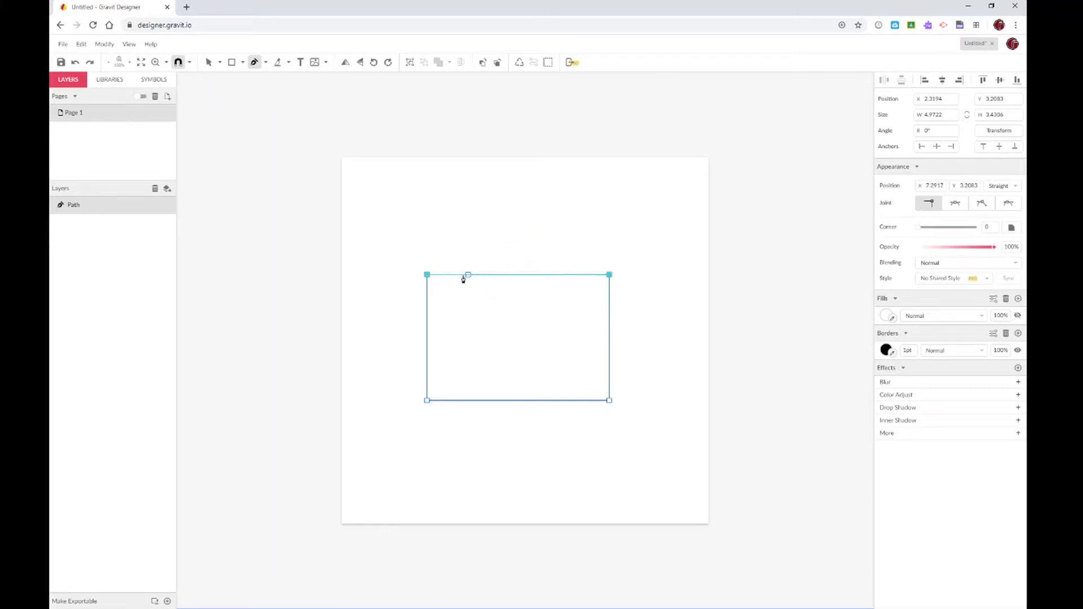
pyautogui.click(428, 275)
pyautogui.click(518, 120)
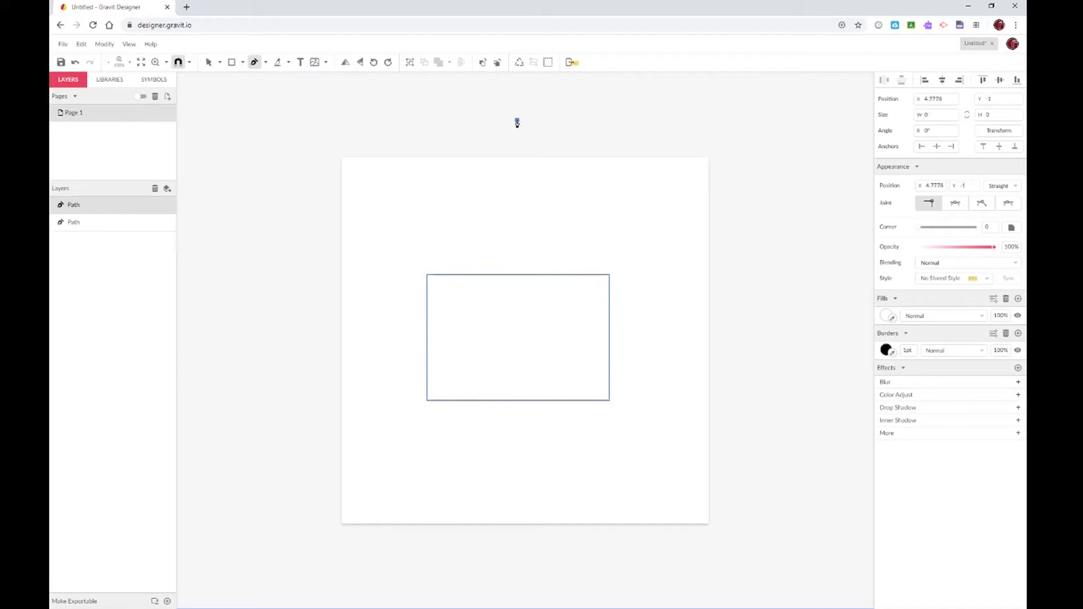
pyautogui.click(422, 231)
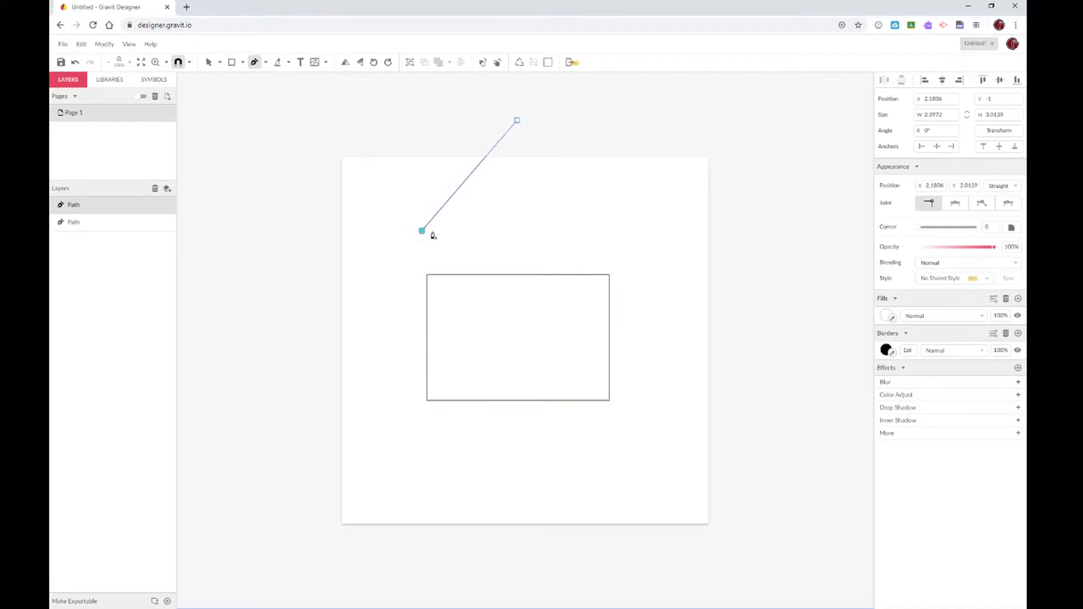
pyautogui.click(609, 231)
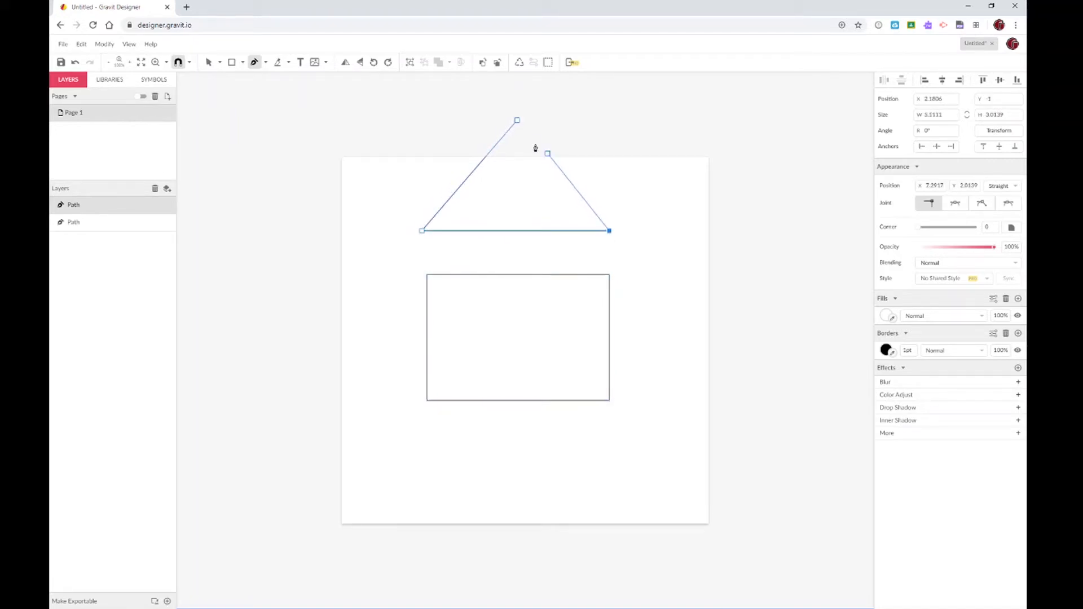
pyautogui.click(517, 121)
pyautogui.click(209, 63)
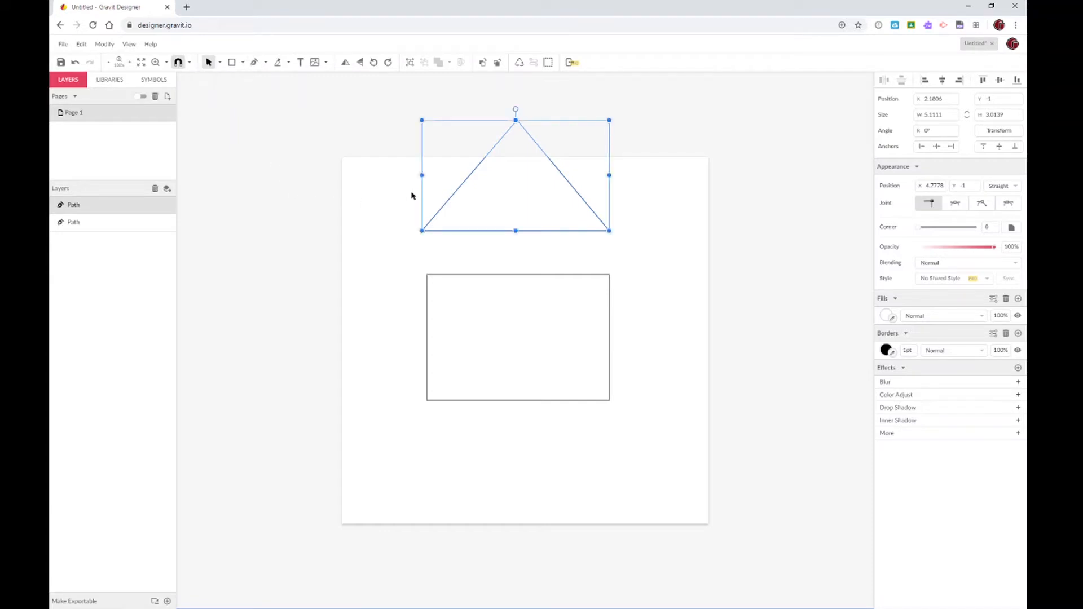
pyautogui.click(219, 62)
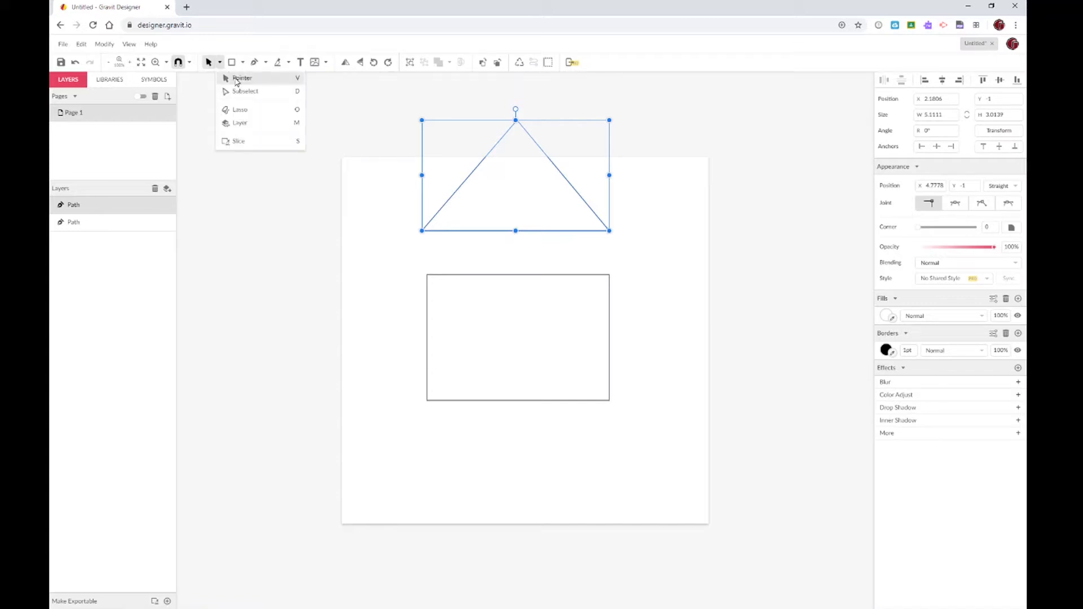
pyautogui.doubleClick(526, 130)
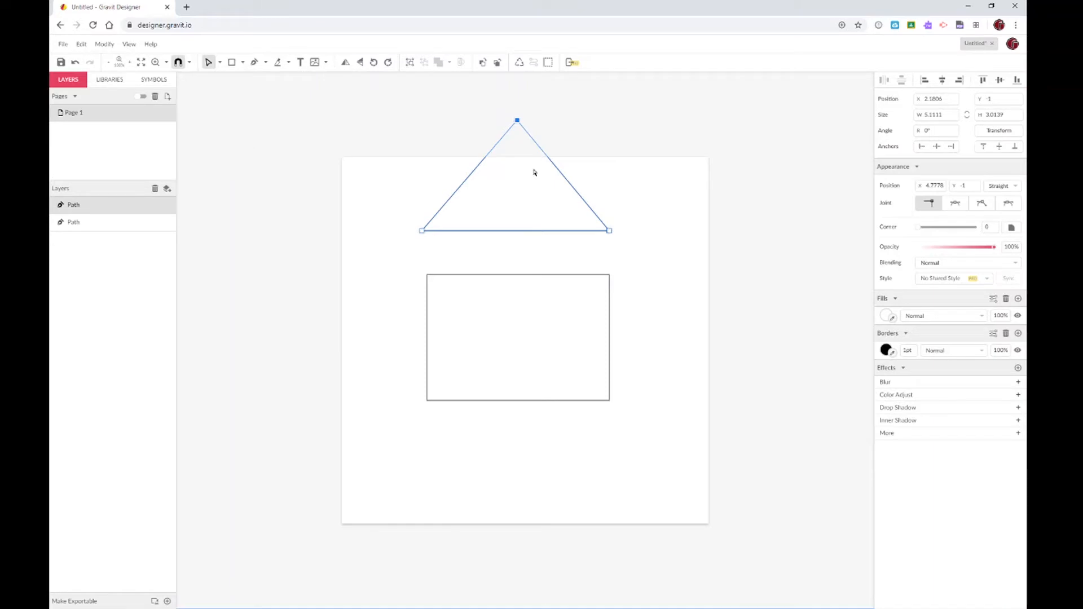
pyautogui.press('Delete')
pyautogui.press('Delete')
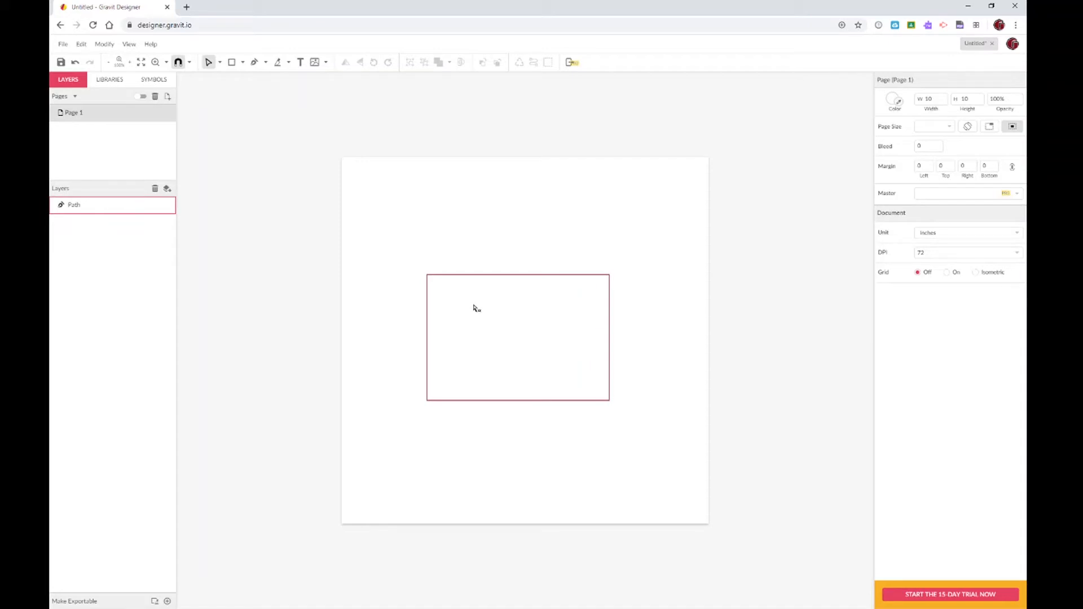
# In anchor-editing mode, try dragging the rectangle's corners outward, then undo back to the rectangle
pyautogui.click(220, 63)
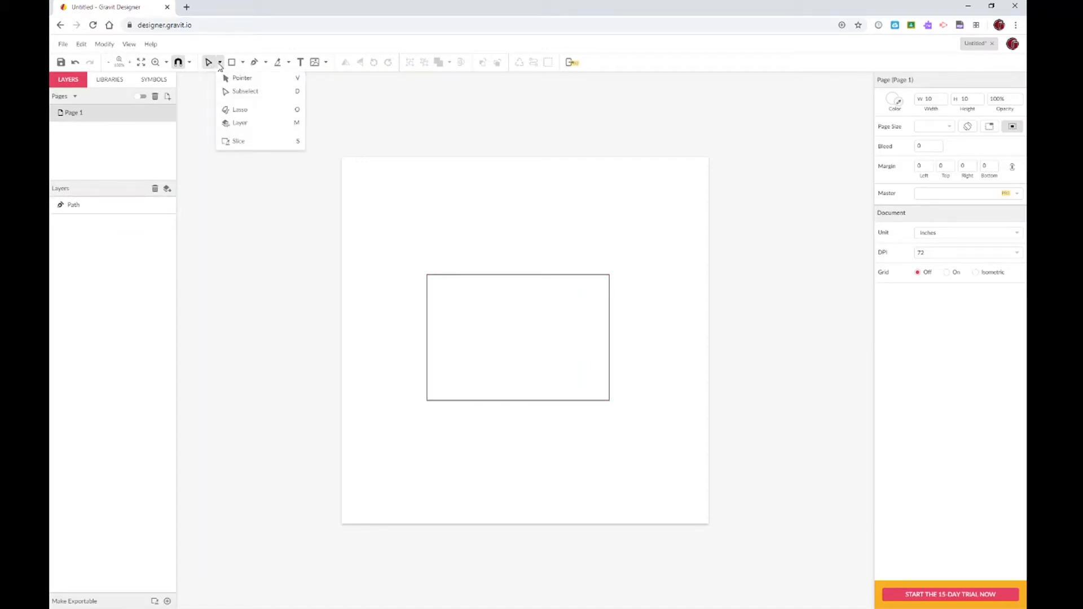
pyautogui.click(252, 95)
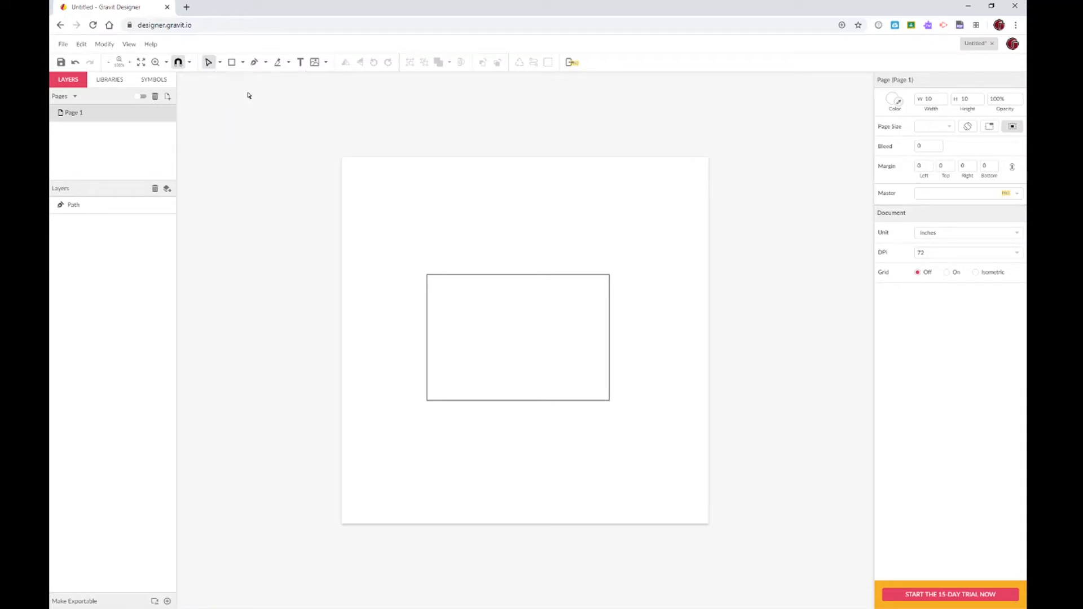
pyautogui.click(432, 280)
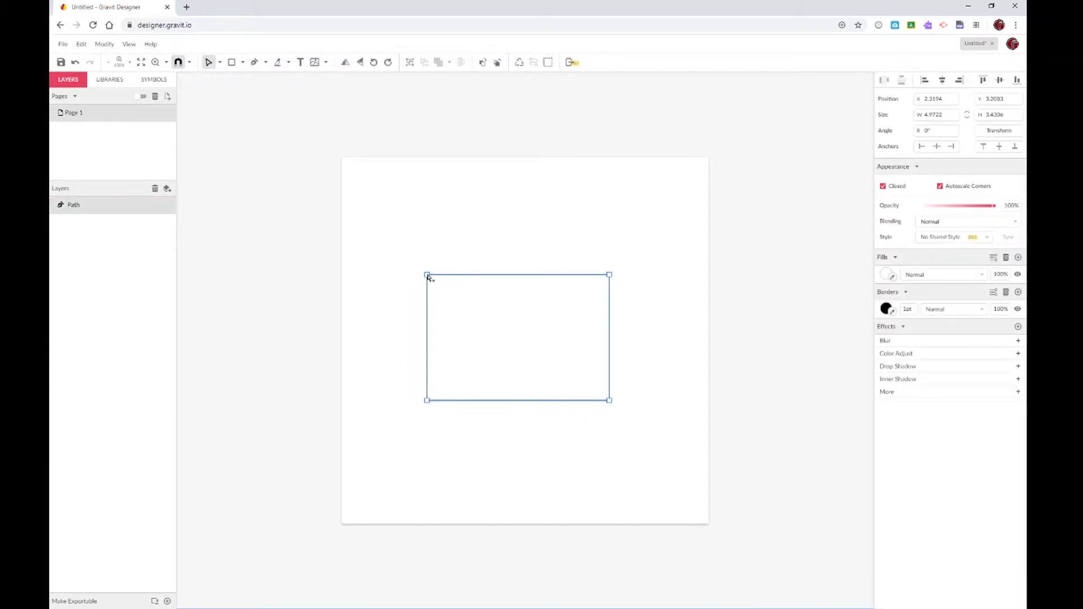
pyautogui.click(428, 276)
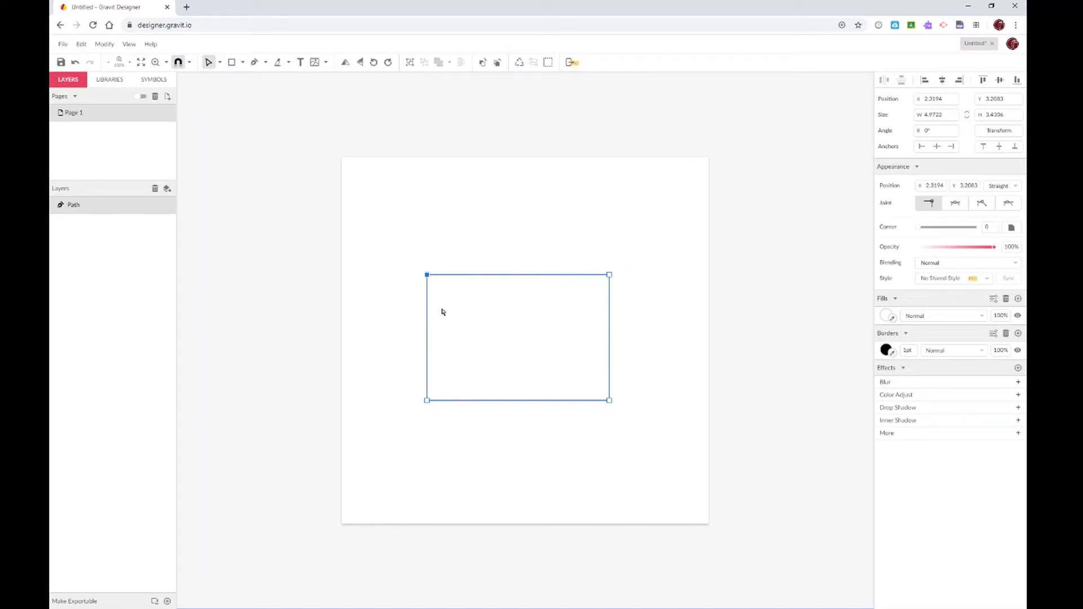
pyautogui.moveTo(428, 278); pyautogui.dragTo(561, 192)
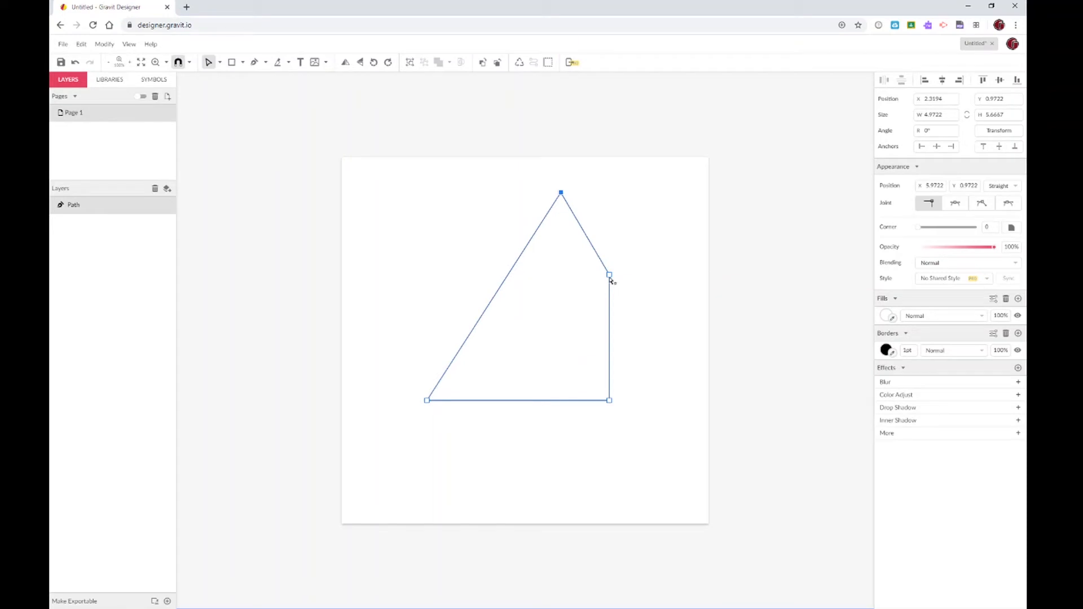
pyautogui.click(610, 275)
pyautogui.moveTo(610, 276); pyautogui.dragTo(681, 302)
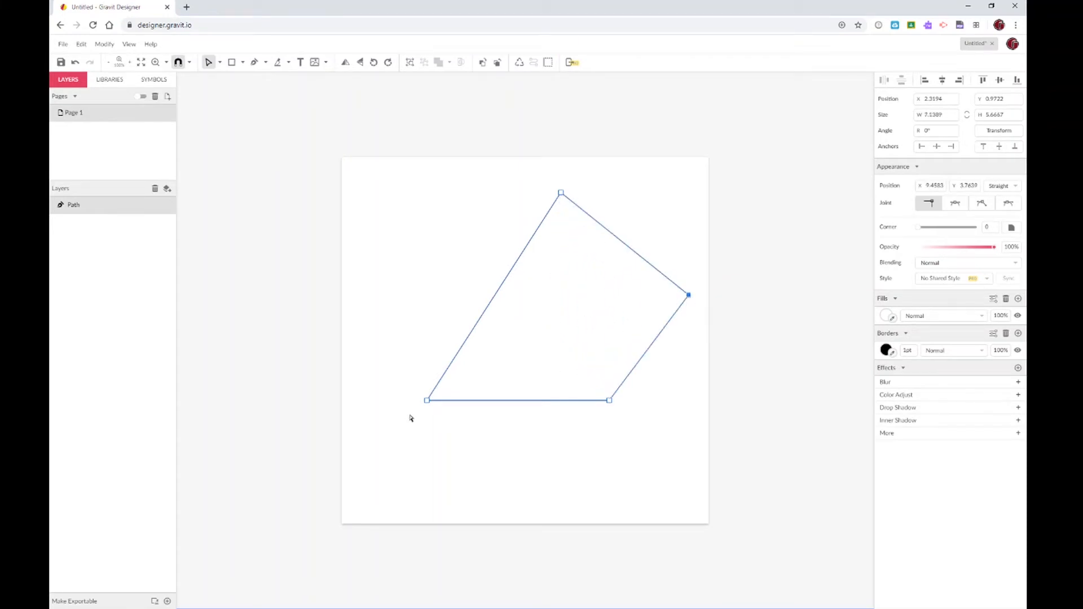
pyautogui.moveTo(427, 401); pyautogui.dragTo(412, 276)
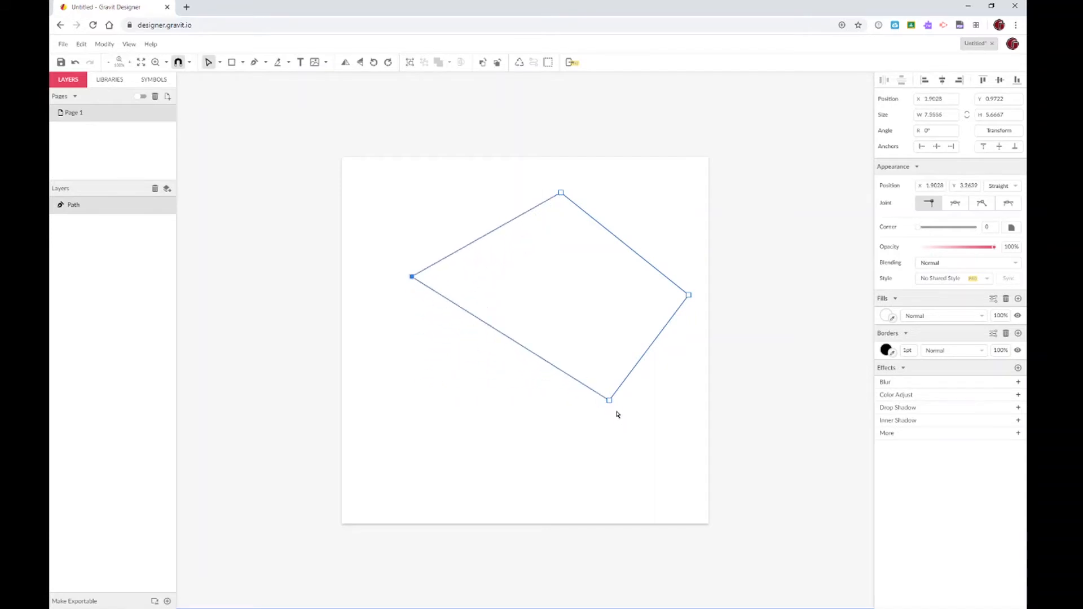
pyautogui.moveTo(609, 401); pyautogui.dragTo(535, 488)
pyautogui.hotkey('ctrl', 'z')
pyautogui.hotkey('ctrl', 'z')
pyautogui.hotkey('ctrl', 'z')
pyautogui.hotkey('ctrl', 'z')
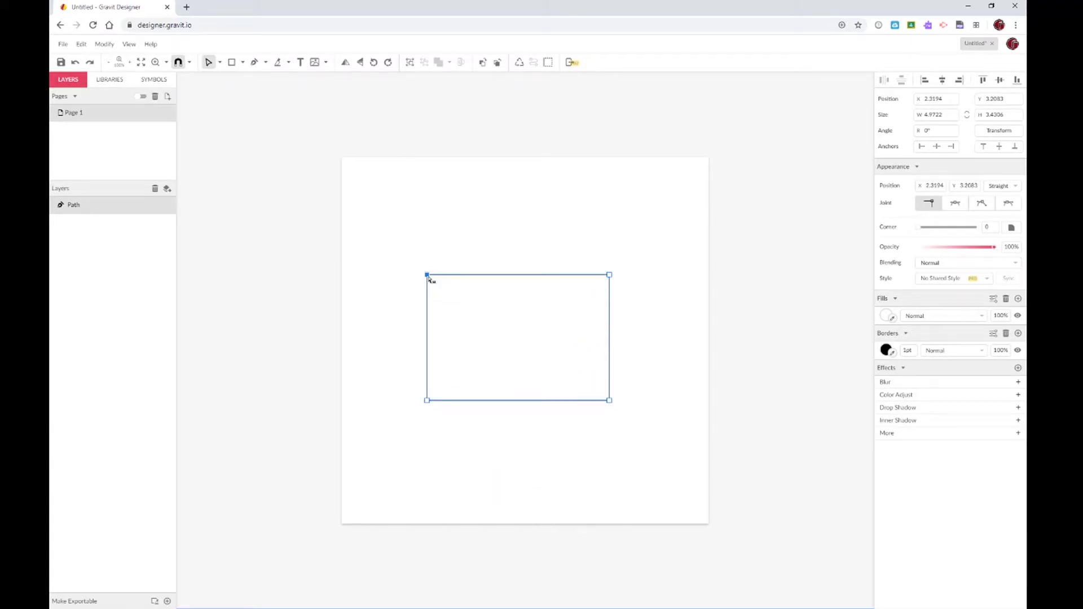
# Drag the corners into a kite with a top peak and low bottom point, then select that bottom point
pyautogui.moveTo(428, 277); pyautogui.dragTo(525, 193)
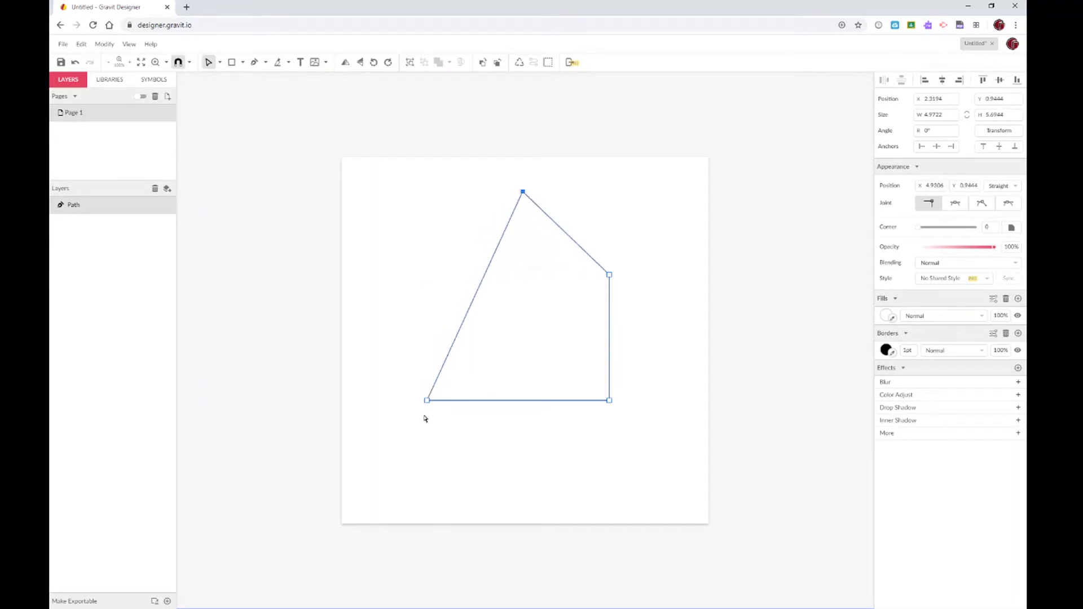
pyautogui.moveTo(427, 400); pyautogui.dragTo(440, 275)
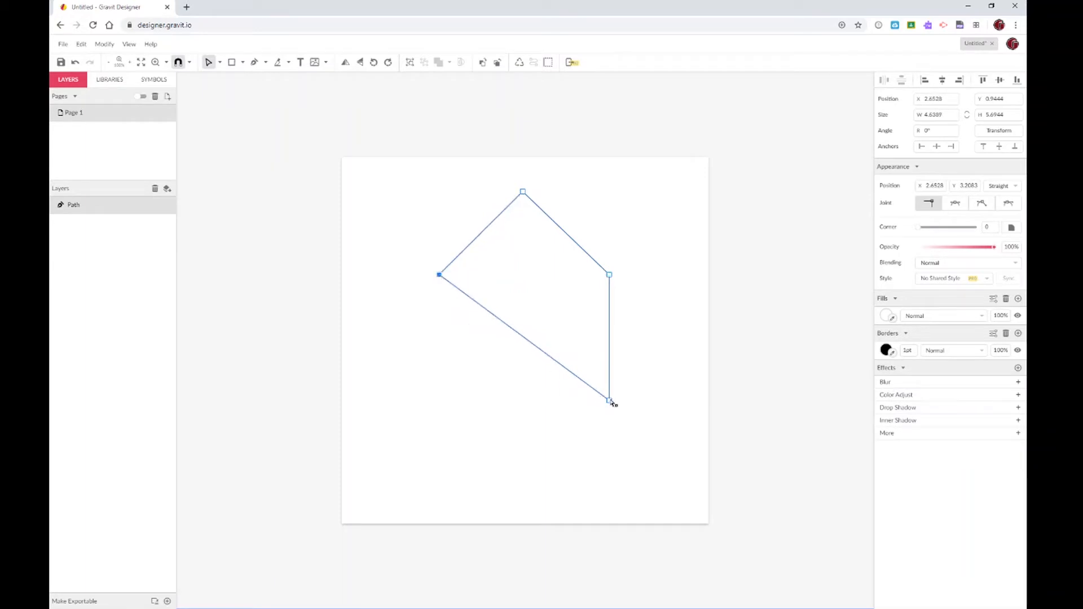
pyautogui.moveTo(609, 400); pyautogui.dragTo(524, 498)
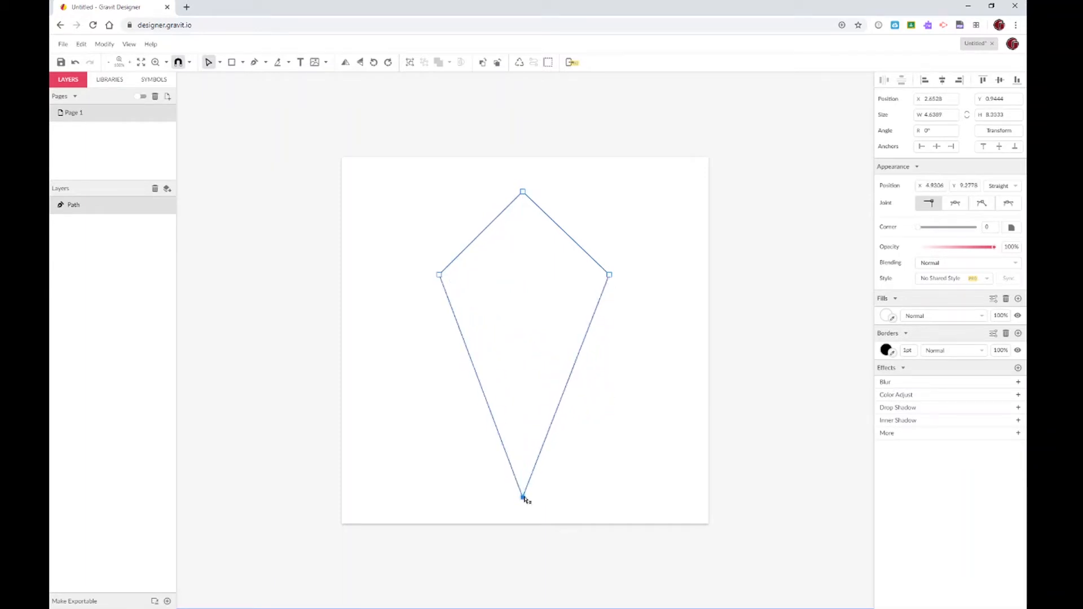
pyautogui.click(645, 354)
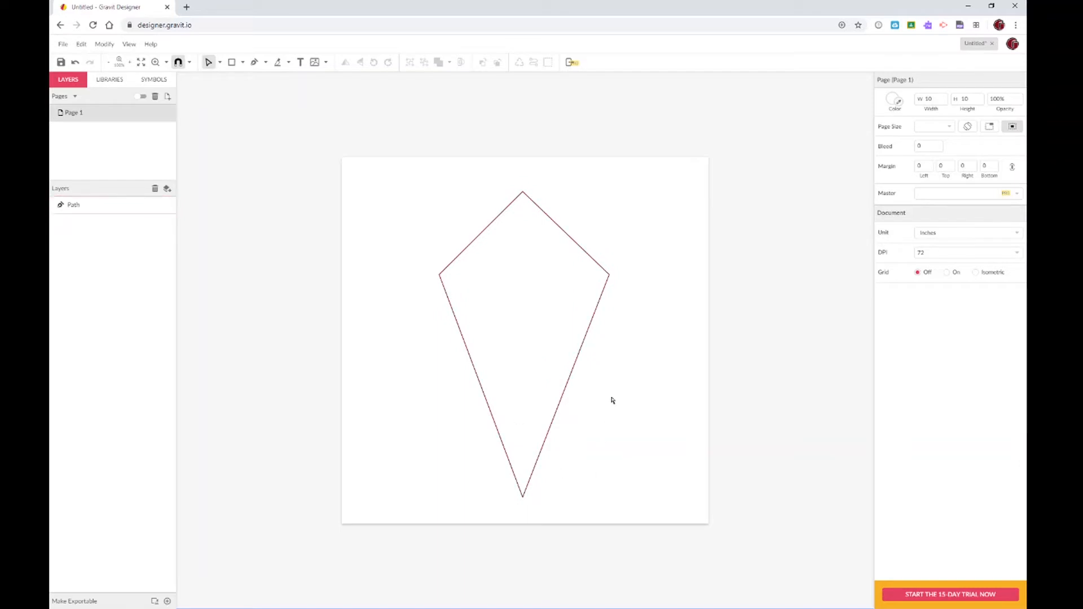
pyautogui.click(532, 274)
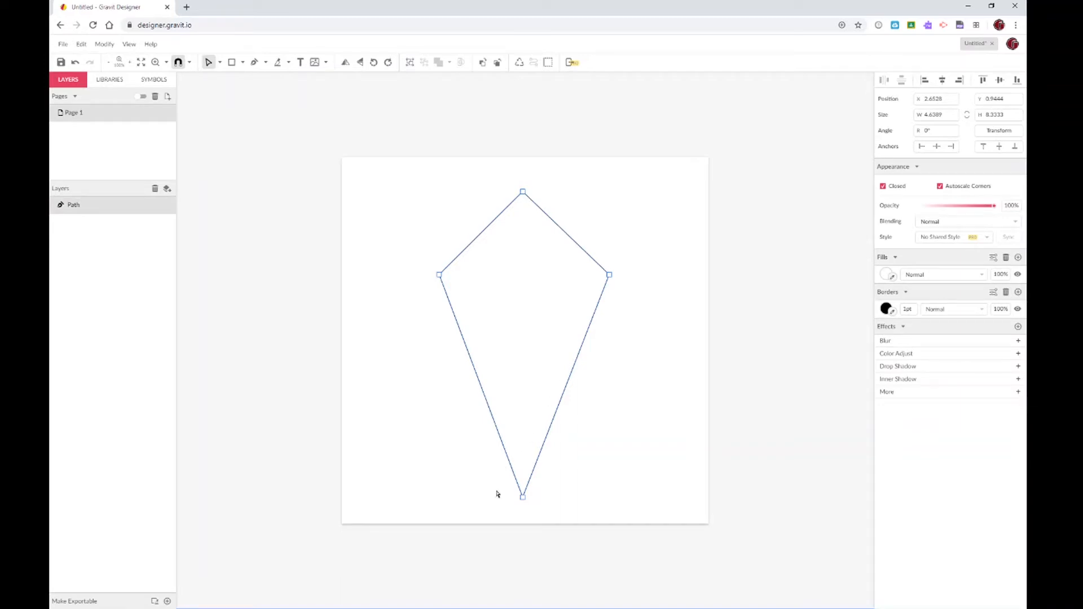
pyautogui.click(523, 497)
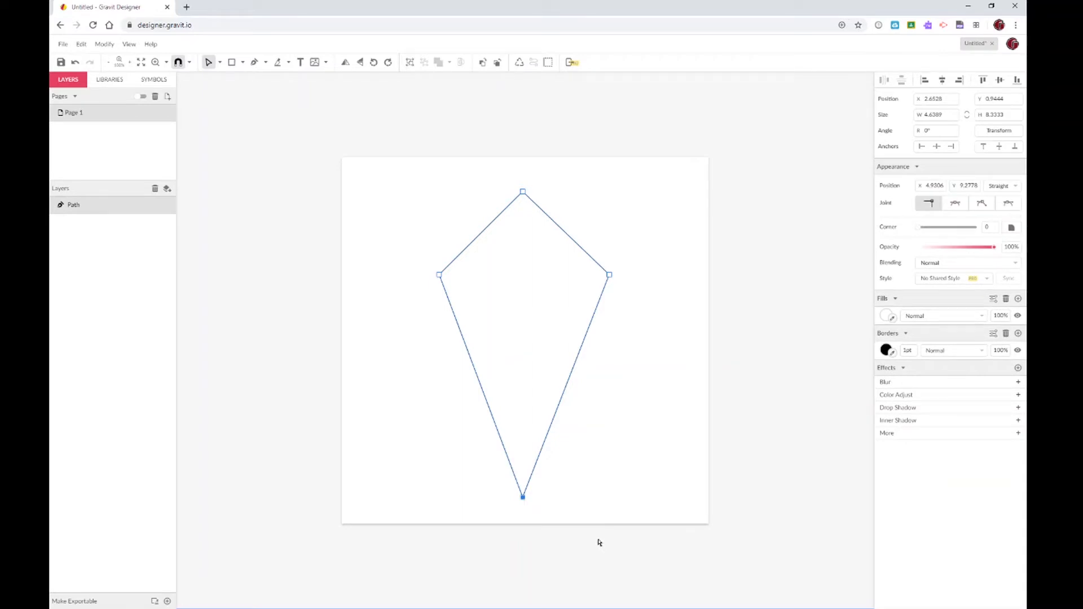
# Delete the kite's bottom point and drag the remaining corners into a triangle with a level base
pyautogui.press('Delete')
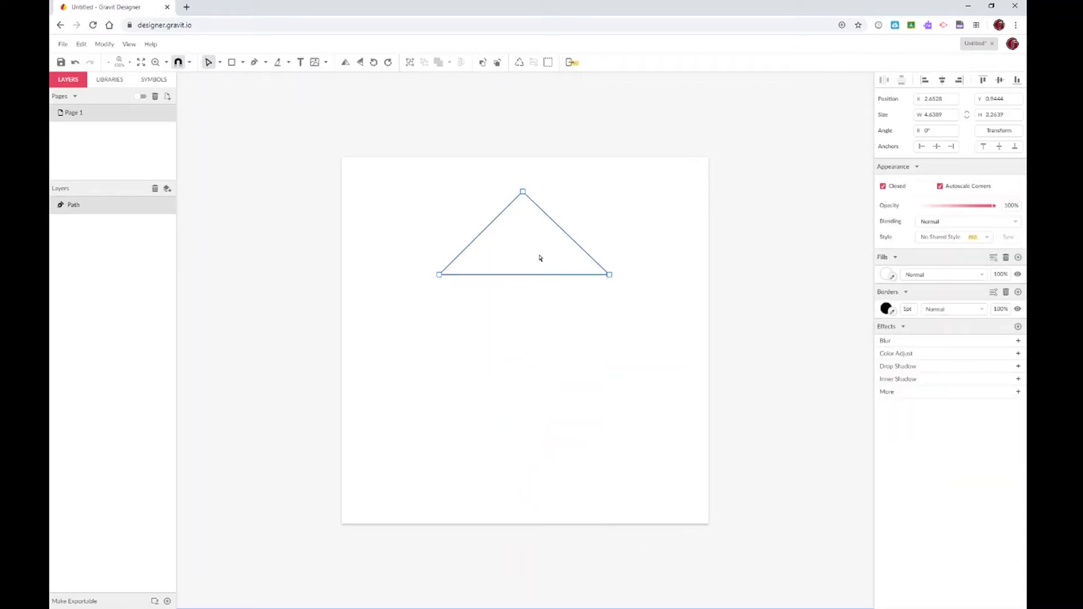
pyautogui.click(439, 275)
pyautogui.moveTo(439, 274); pyautogui.dragTo(423, 352)
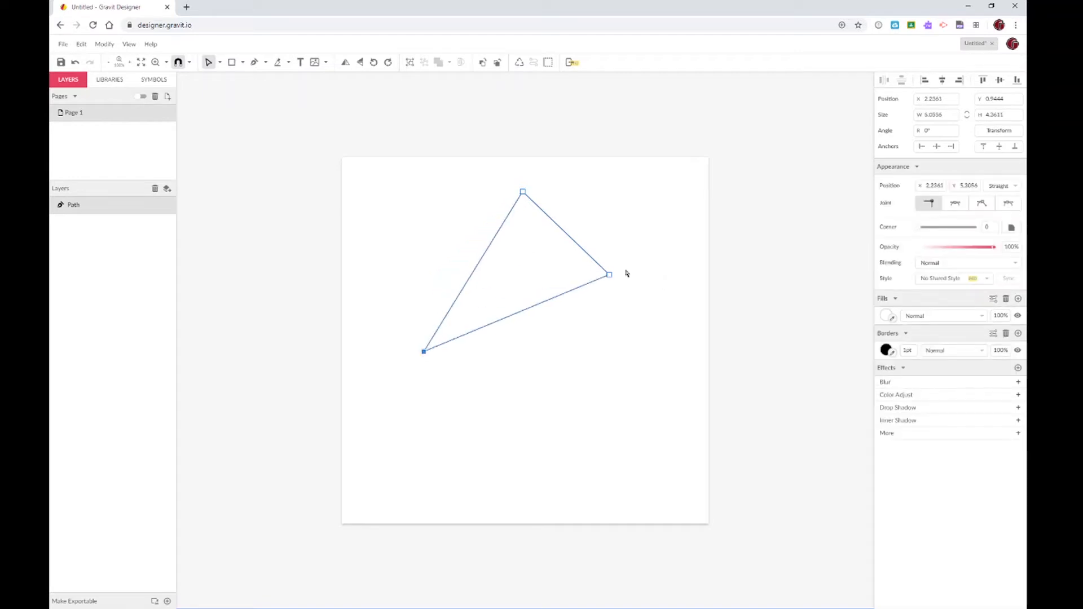
pyautogui.moveTo(609, 275); pyautogui.dragTo(642, 353)
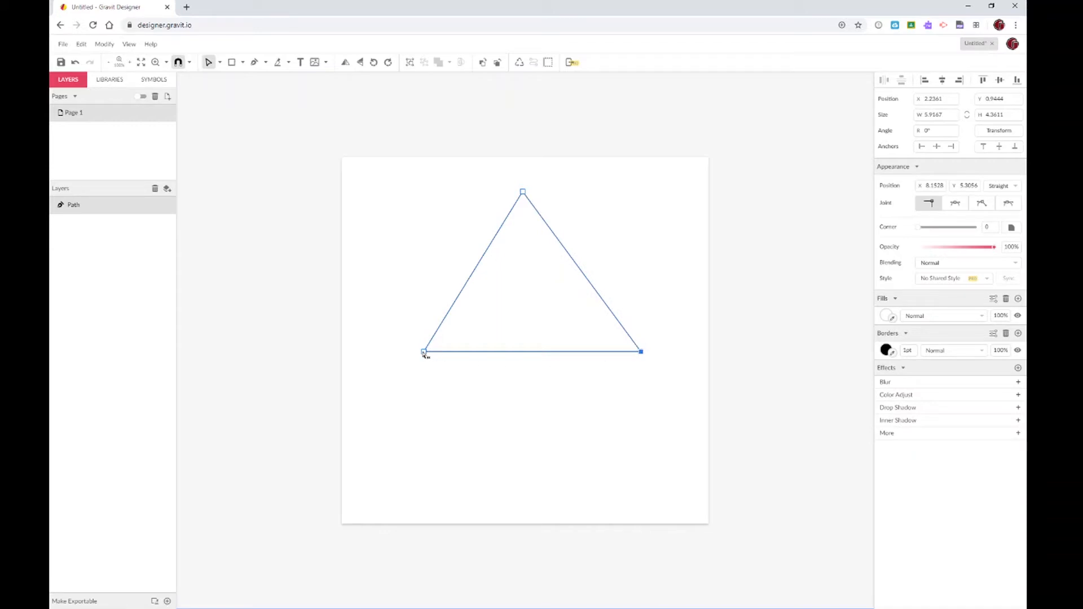
pyautogui.moveTo(424, 351); pyautogui.dragTo(438, 404)
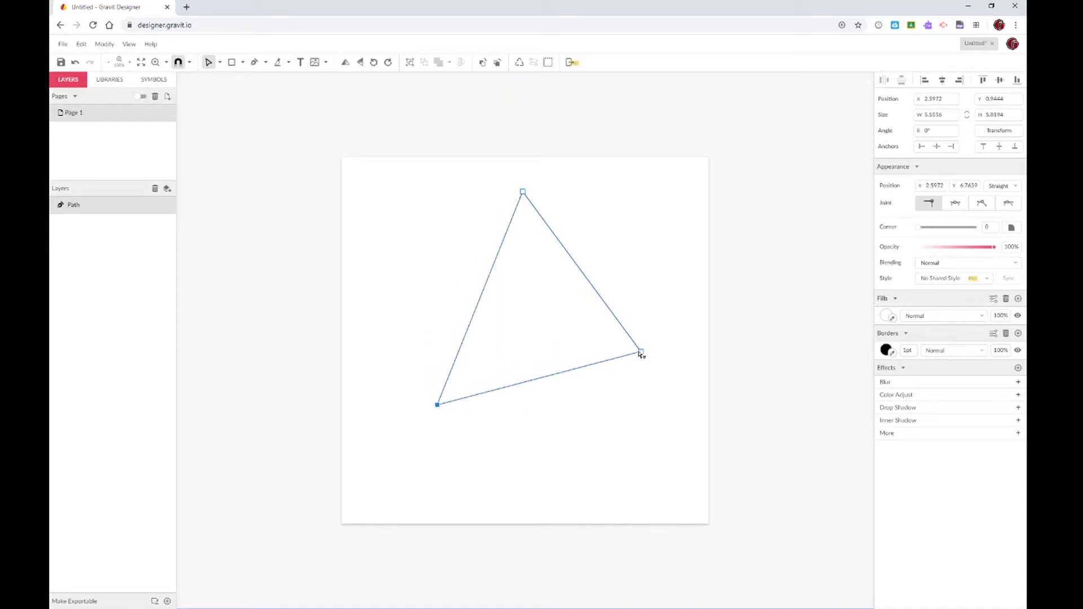
pyautogui.moveTo(641, 351); pyautogui.dragTo(628, 406)
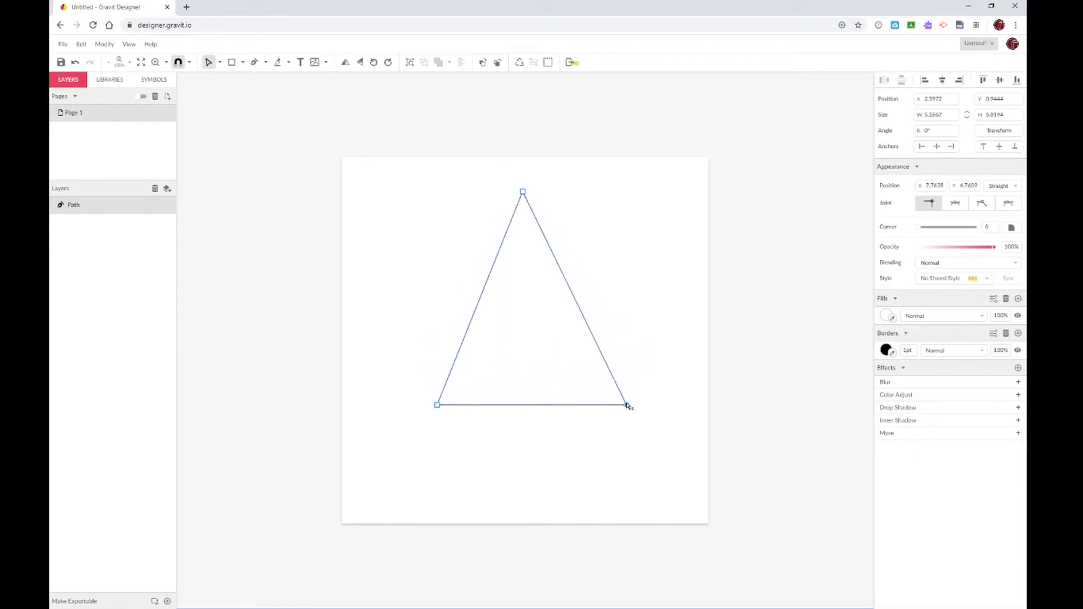
pyautogui.moveTo(522, 192); pyautogui.dragTo(534, 191)
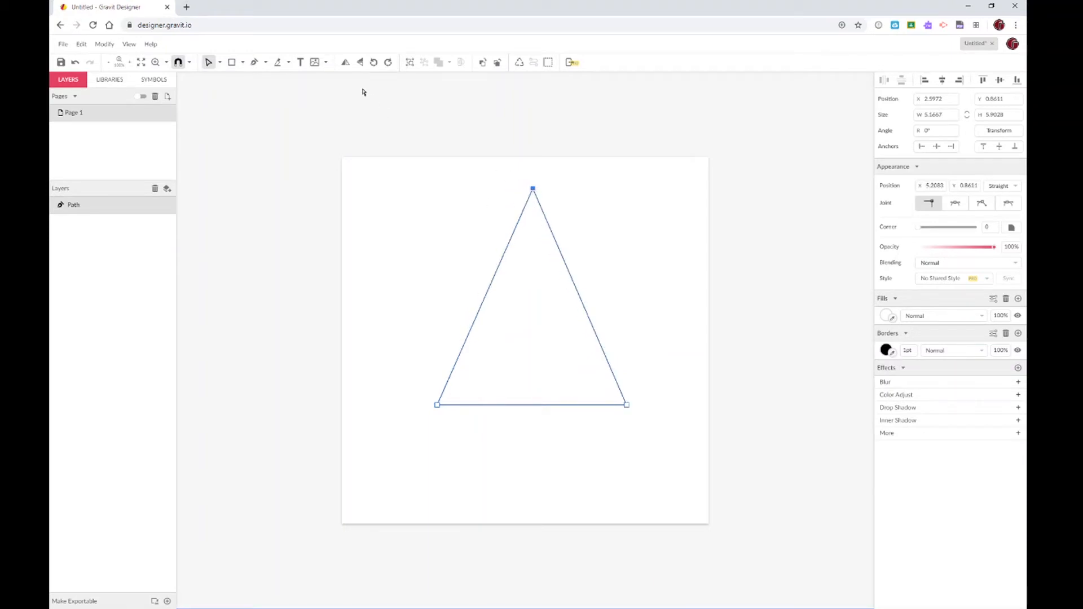
pyautogui.click(254, 62)
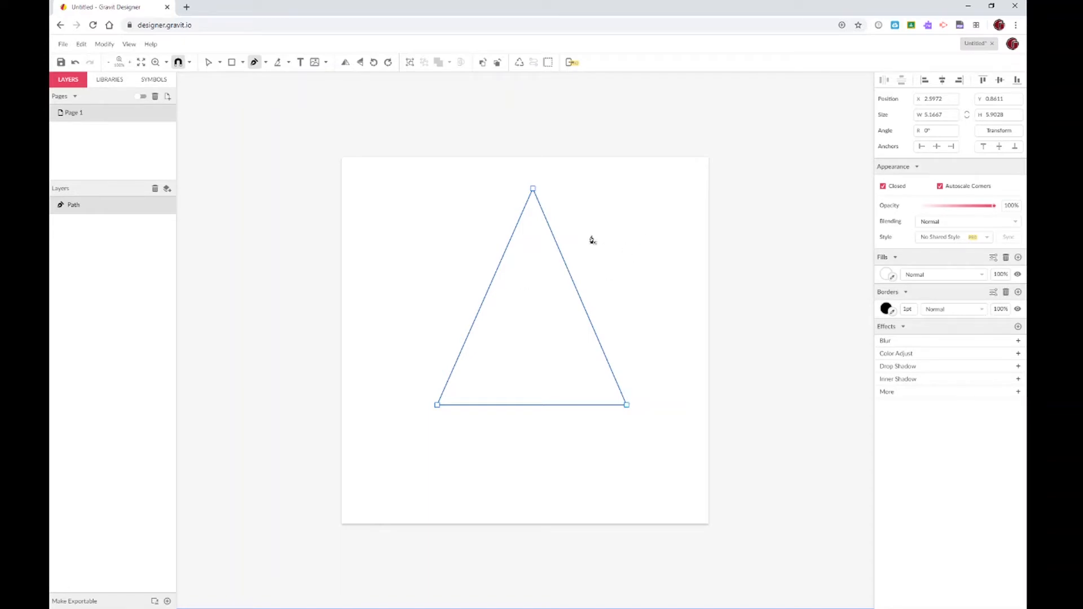
# Insert three anchors along the left edge, three along the right edge, and one mid-base
pyautogui.click(506, 248)
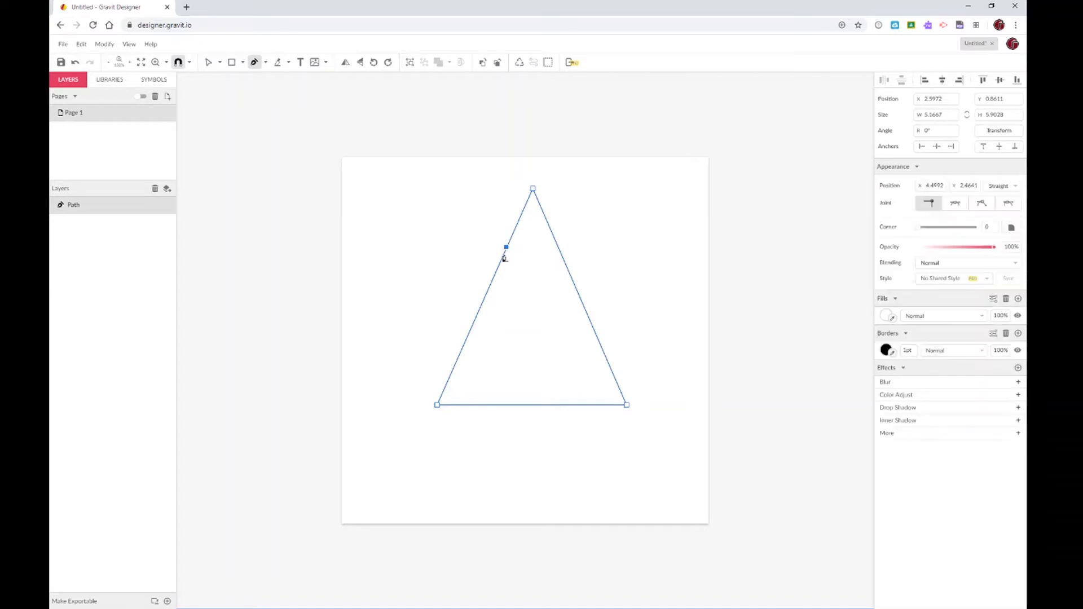
pyautogui.click(486, 294)
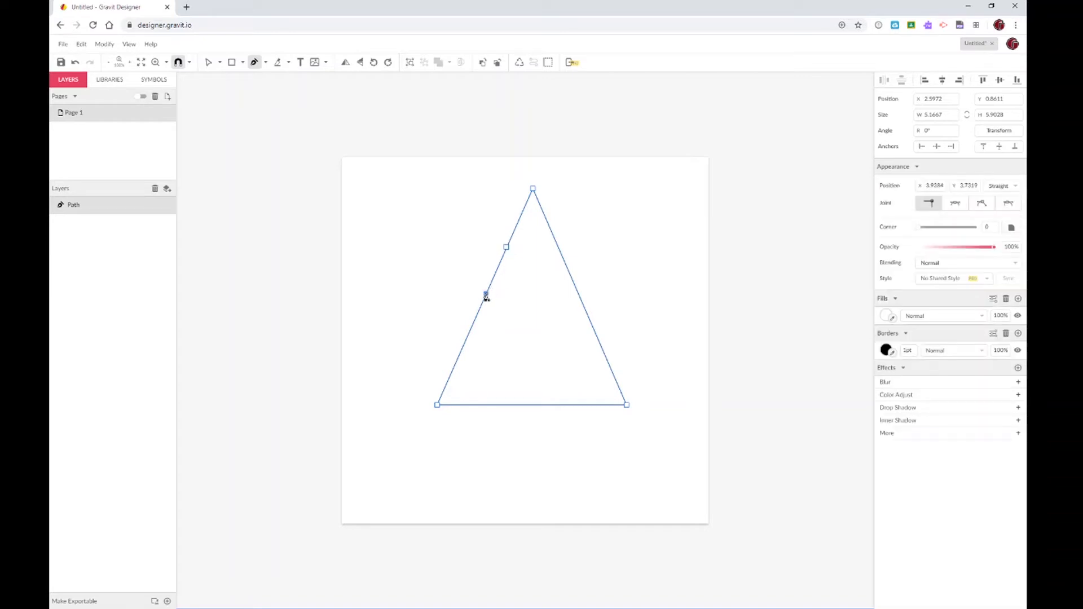
pyautogui.click(473, 324)
pyautogui.click(557, 246)
pyautogui.click(575, 286)
pyautogui.click(592, 326)
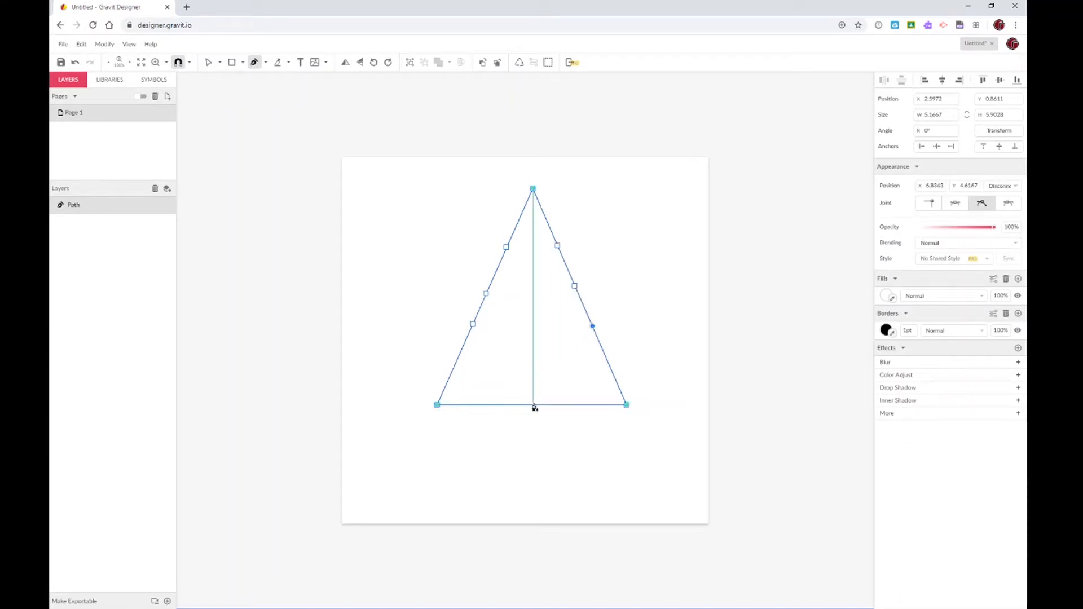
pyautogui.click(533, 404)
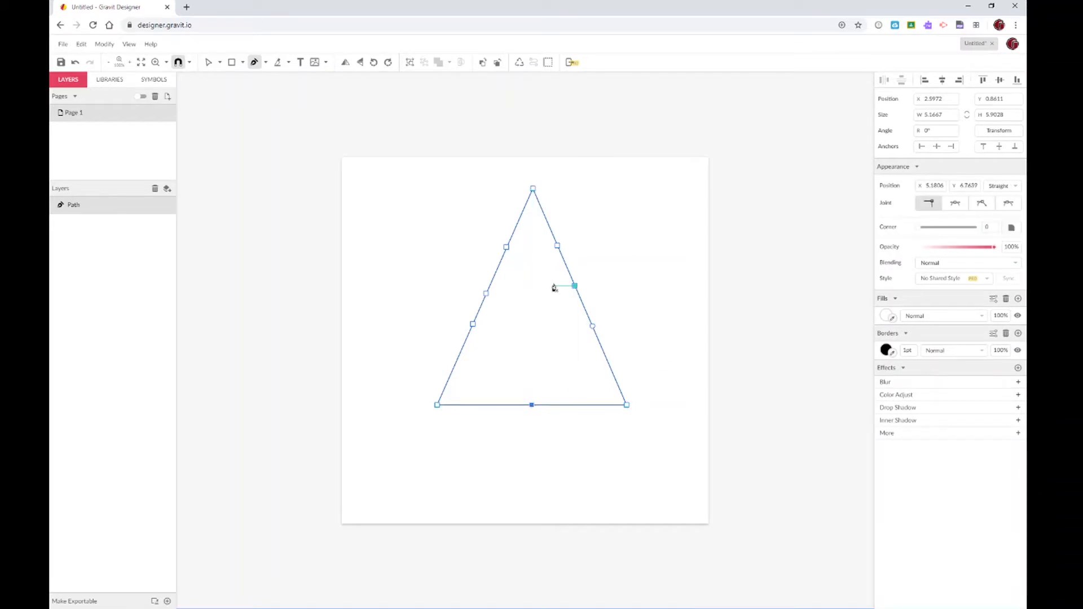
# Pull a left and a right edge point outward and raise the base midpoint into a star
pyautogui.click(208, 62)
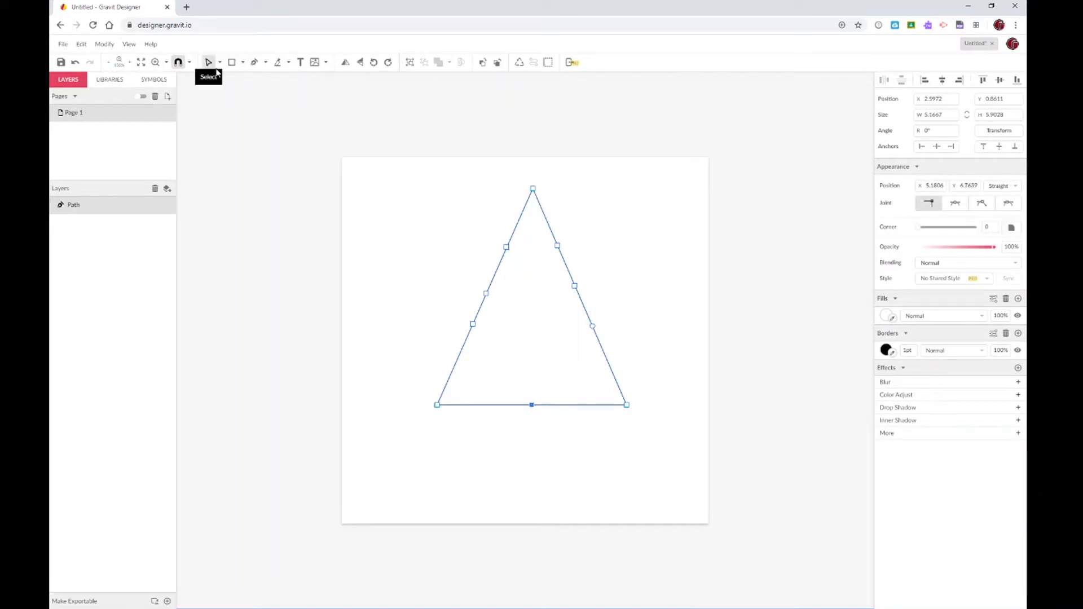
pyautogui.click(269, 184)
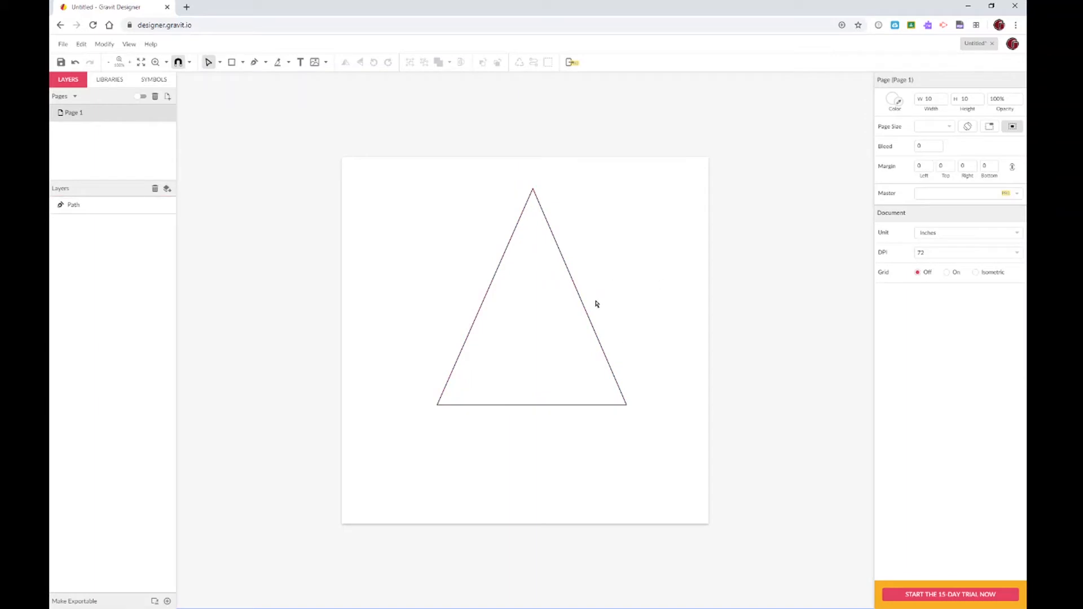
pyautogui.click(589, 321)
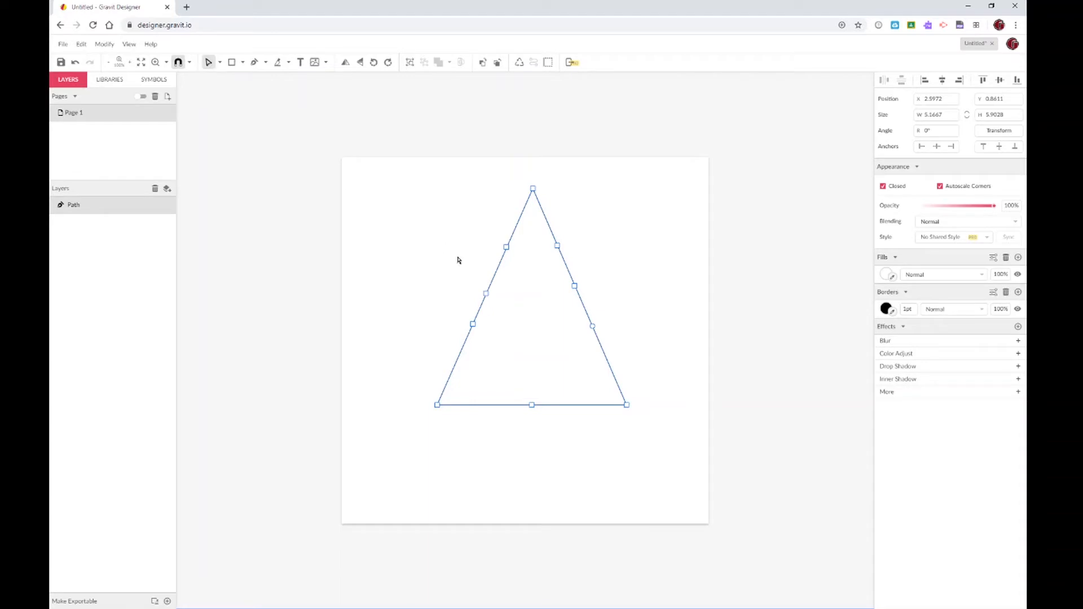
pyautogui.moveTo(486, 295); pyautogui.dragTo(412, 246)
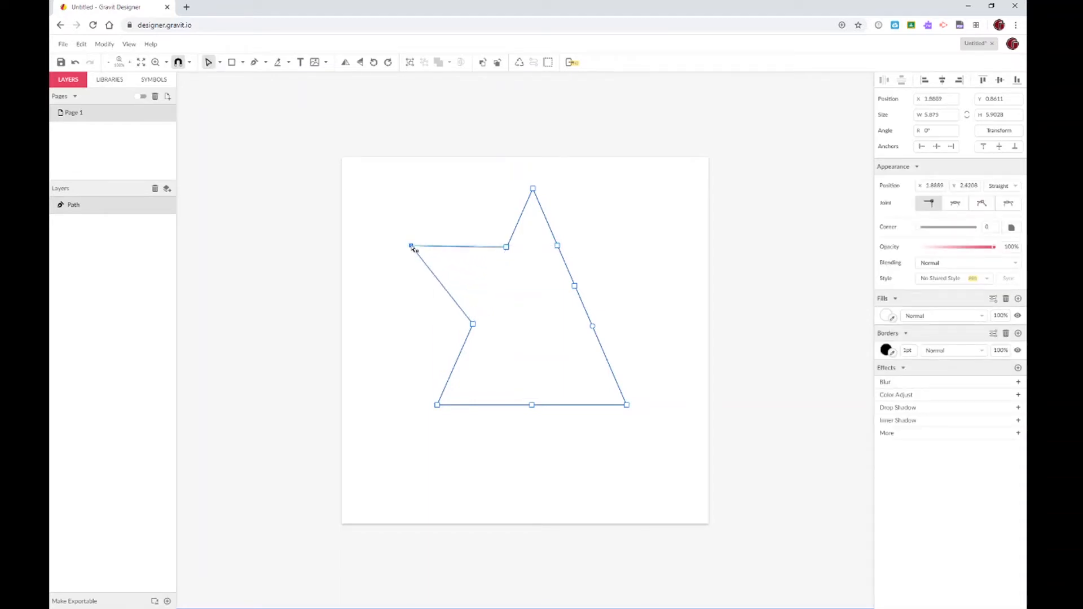
pyautogui.moveTo(575, 288); pyautogui.dragTo(677, 246)
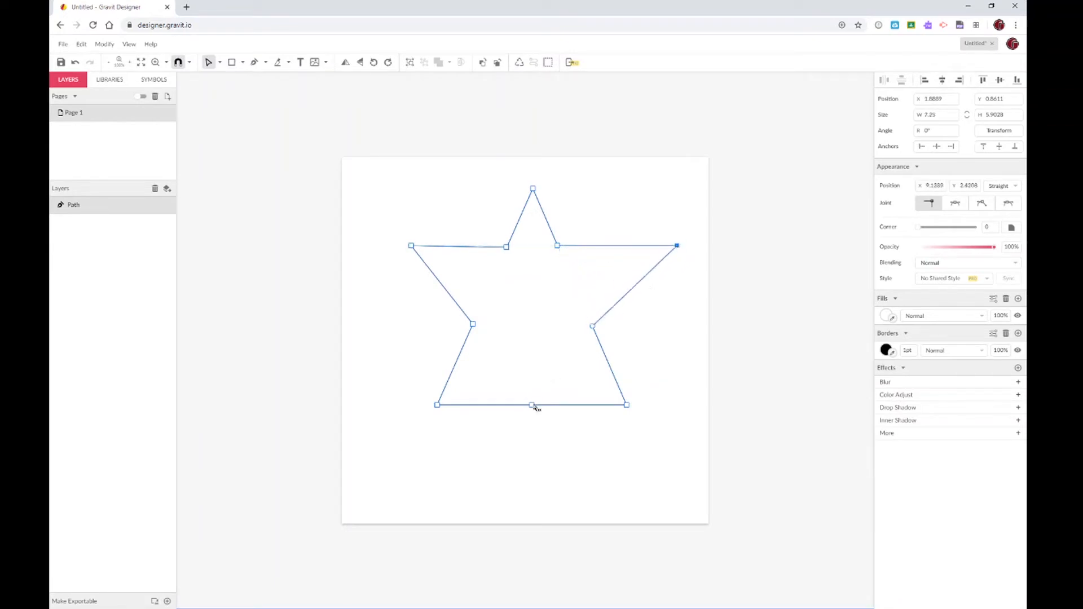
pyautogui.moveTo(532, 405); pyautogui.dragTo(533, 338)
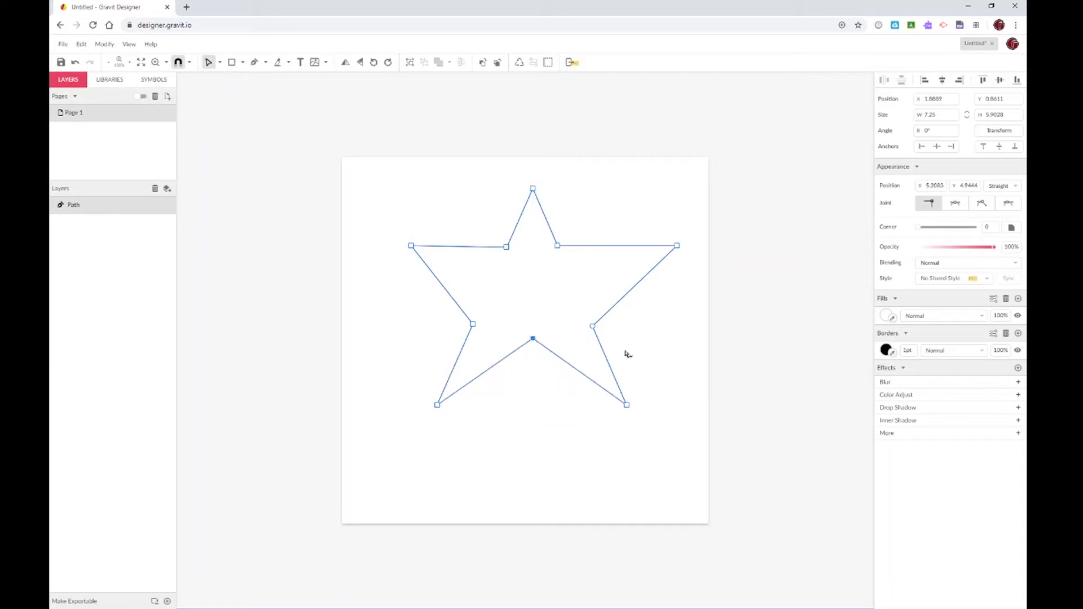
pyautogui.click(694, 338)
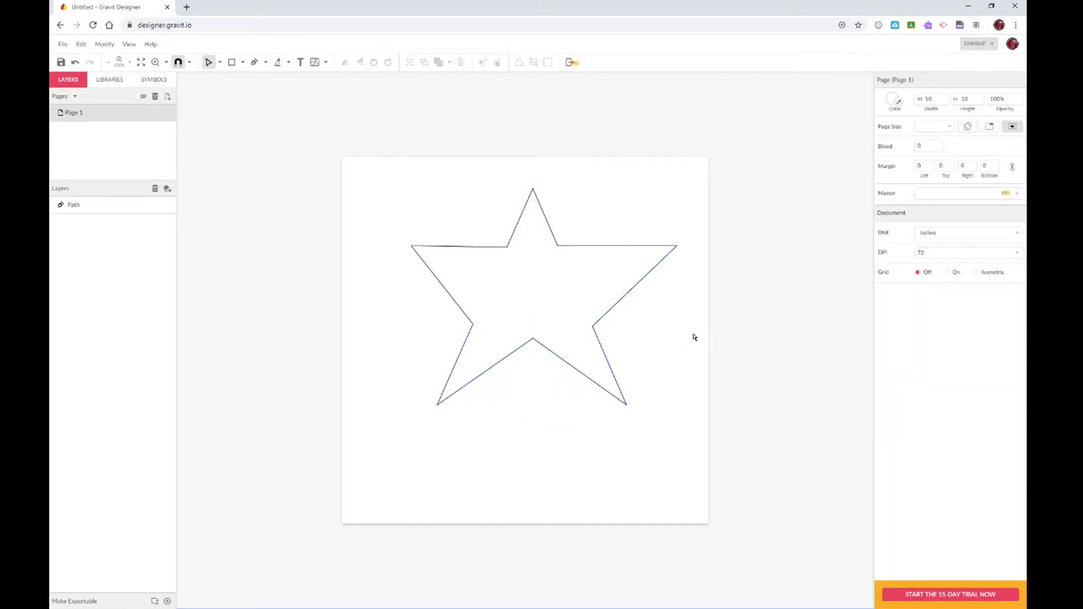
pyautogui.click(587, 316)
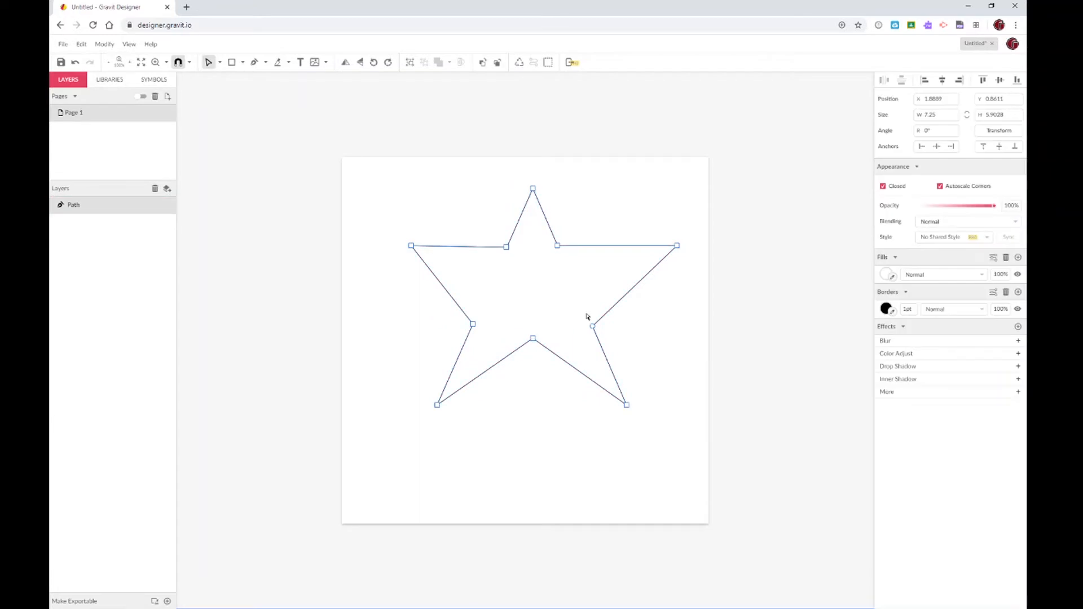
# Pick a yellow-green fill in the Fills colour picker and set the border width to 8
pyautogui.click(887, 275)
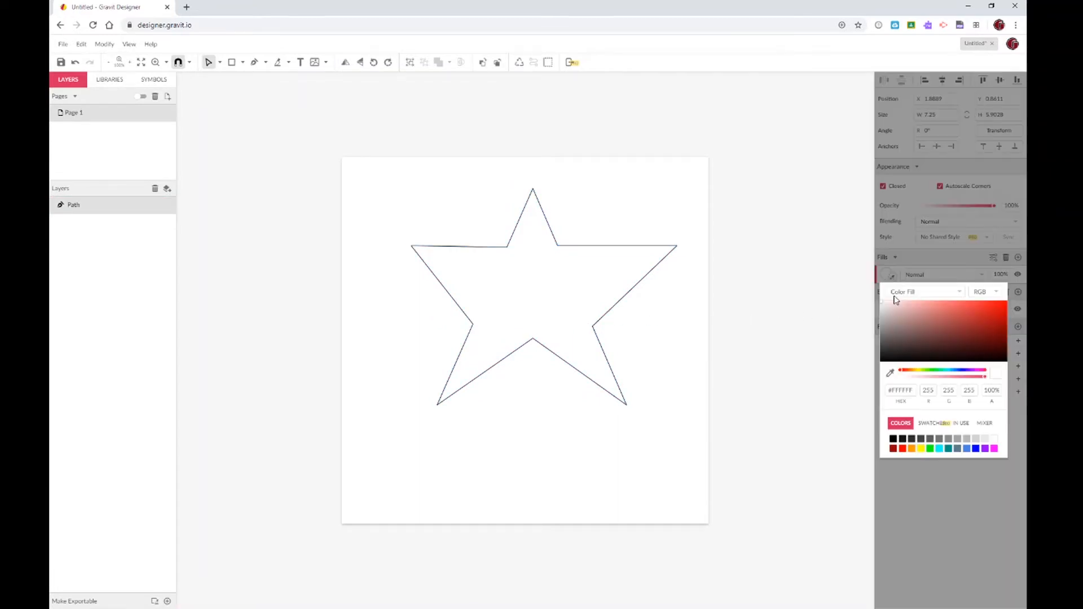
pyautogui.click(919, 370)
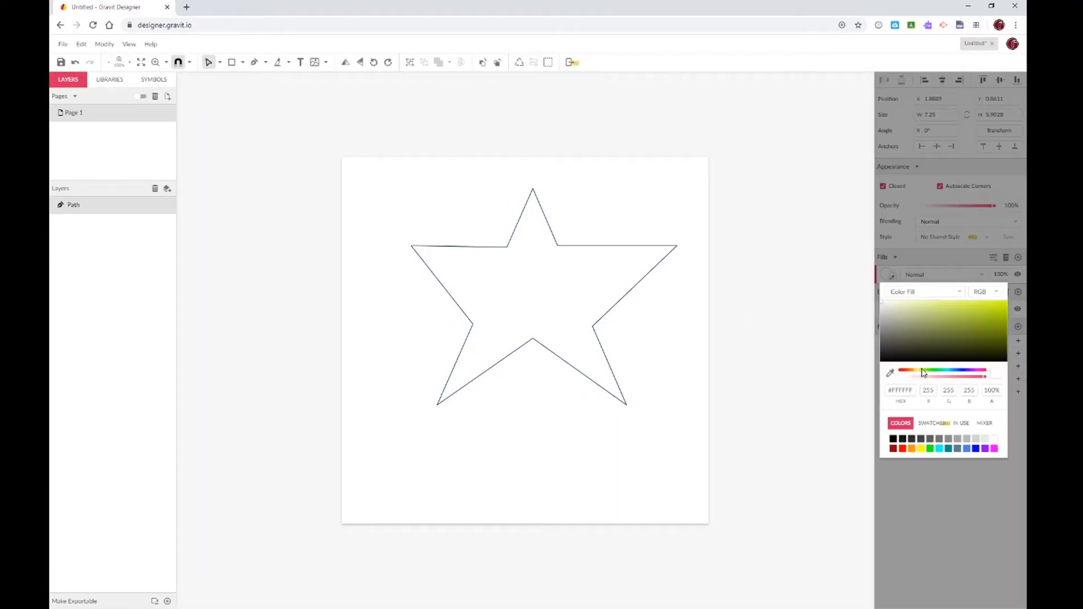
pyautogui.moveTo(980, 315)
pyautogui.mouseDown()
pyautogui.moveTo(987, 305)
pyautogui.moveTo(977, 302)
pyautogui.mouseUp()
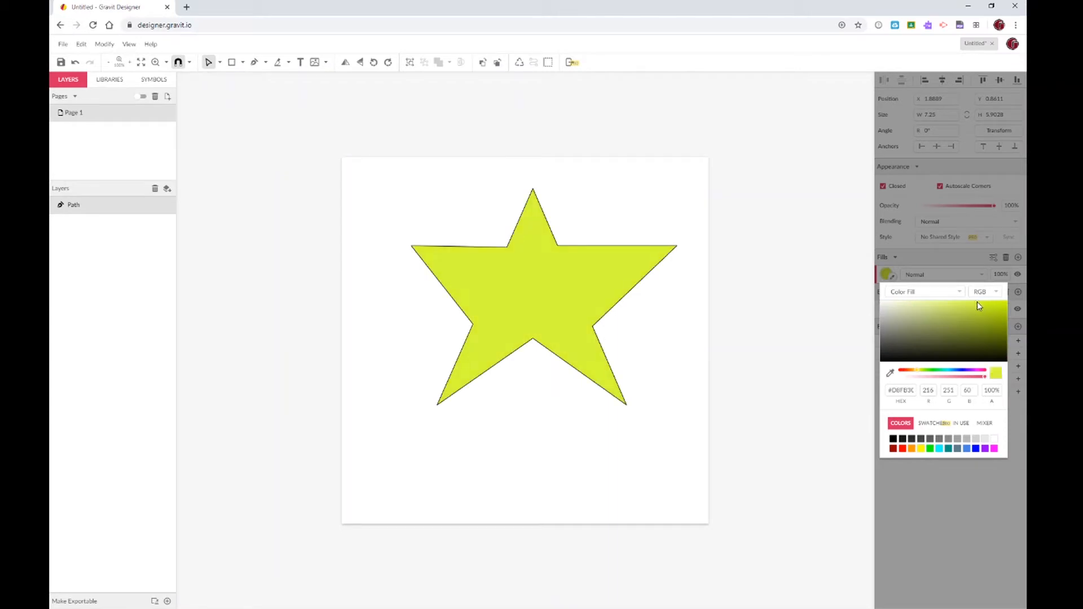
pyautogui.click(942, 280)
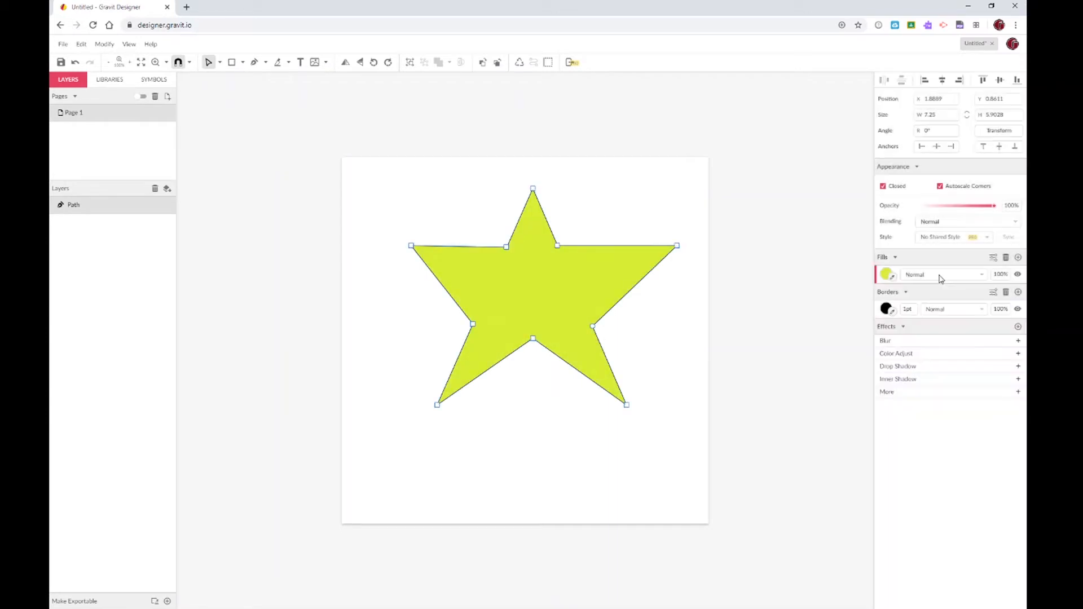
pyautogui.click(907, 311)
pyautogui.write('8')
pyautogui.press('Return')
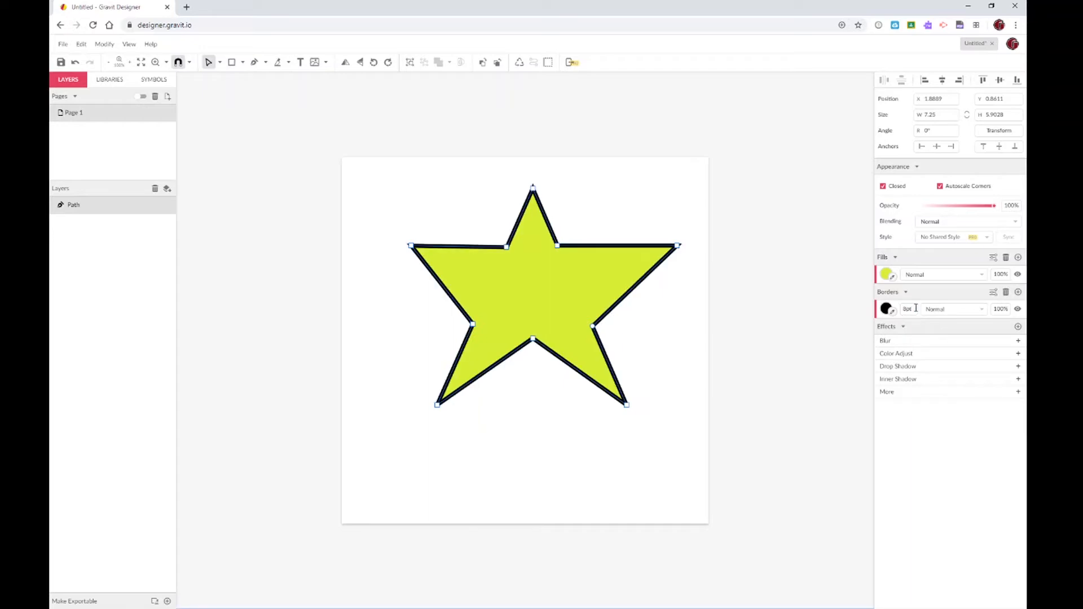
pyautogui.click(712, 326)
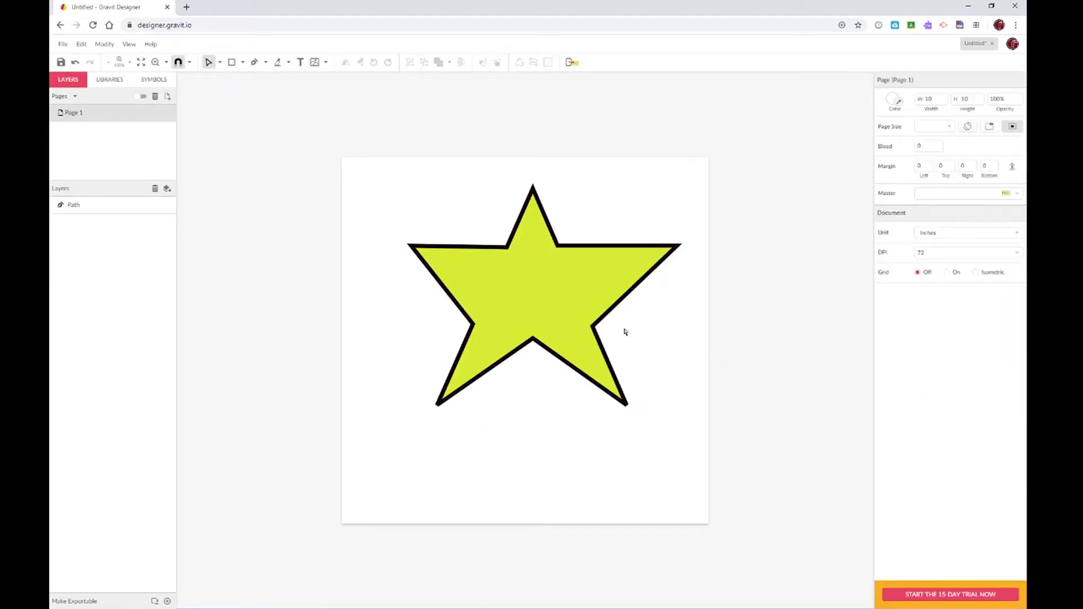
# Drag the star's anchors to square off the sides, flatten top and bottom, and form a Z
pyautogui.click(594, 328)
pyautogui.moveTo(594, 329); pyautogui.dragTo(652, 324)
pyautogui.moveTo(533, 340); pyautogui.dragTo(443, 470)
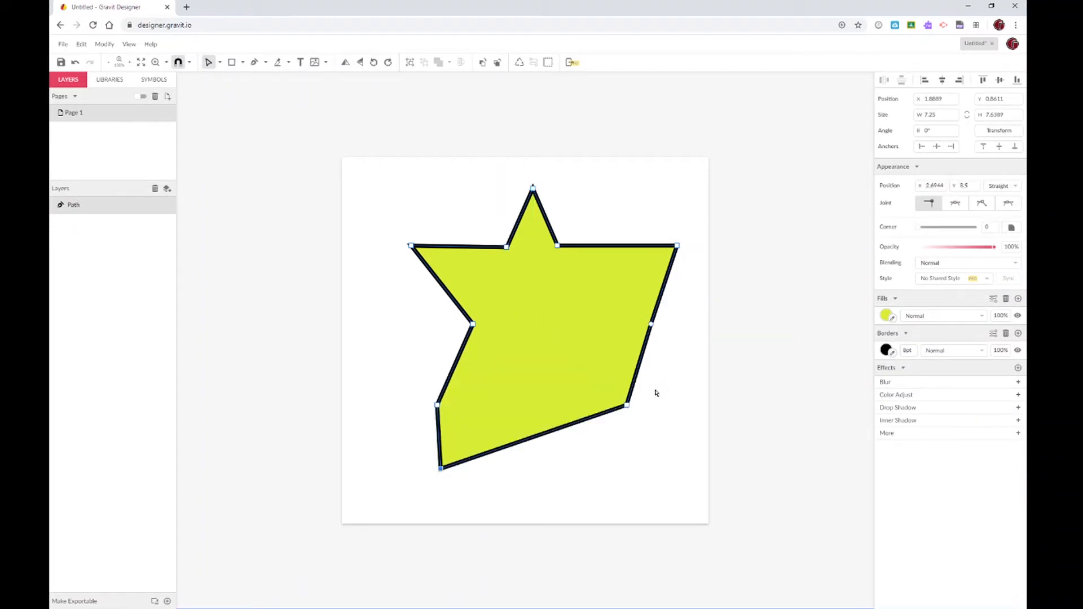
pyautogui.moveTo(627, 406); pyautogui.dragTo(656, 464)
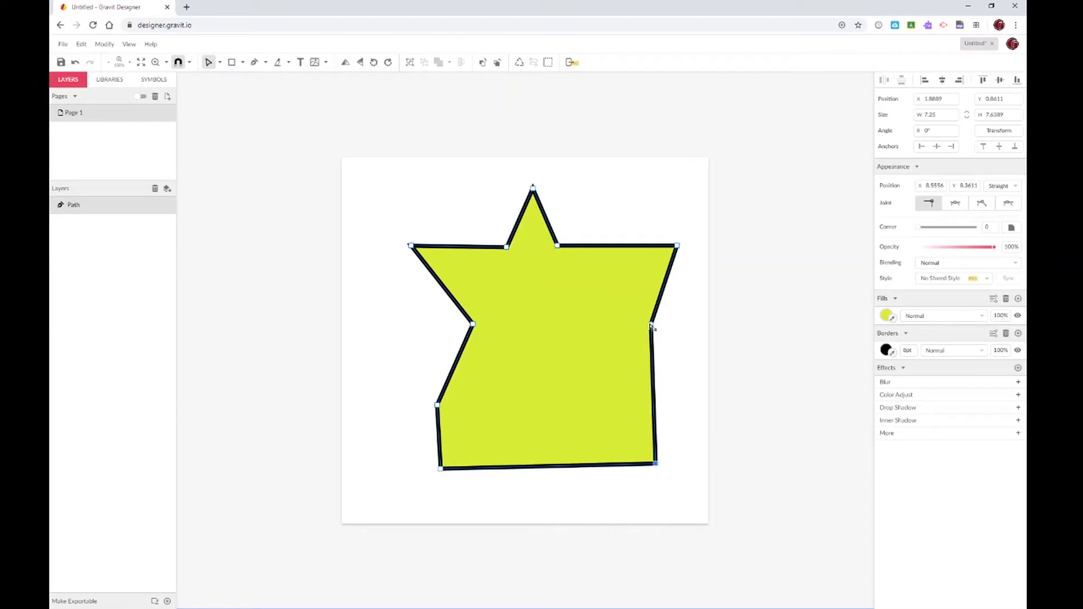
pyautogui.moveTo(652, 326); pyautogui.dragTo(651, 408)
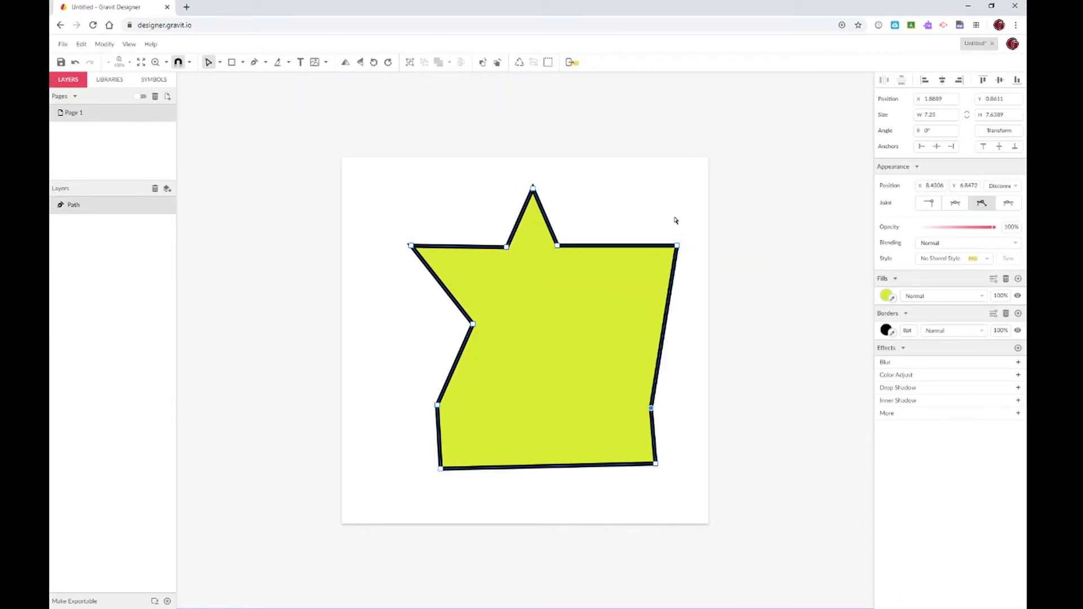
pyautogui.moveTo(676, 247); pyautogui.dragTo(511, 412)
pyautogui.moveTo(558, 246); pyautogui.dragTo(656, 243)
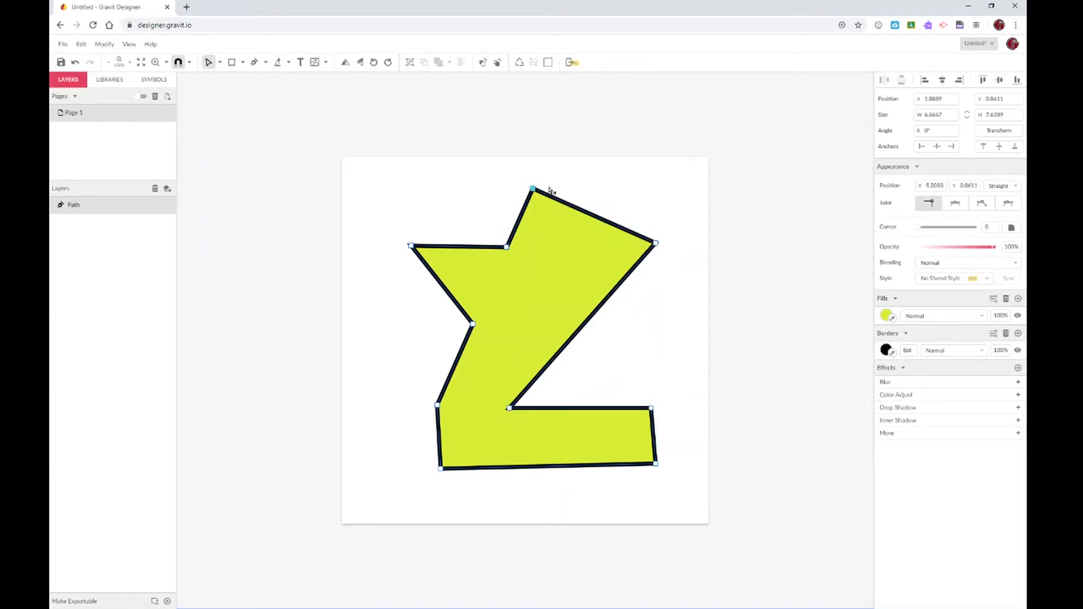
pyautogui.moveTo(533, 189); pyautogui.dragTo(656, 200)
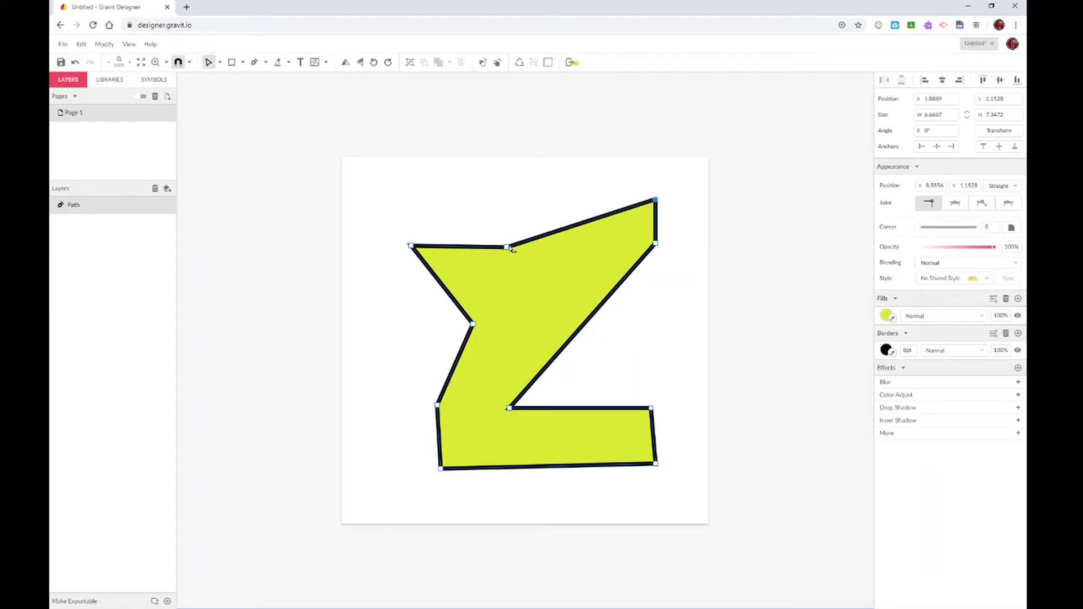
pyautogui.moveTo(512, 249); pyautogui.dragTo(411, 199)
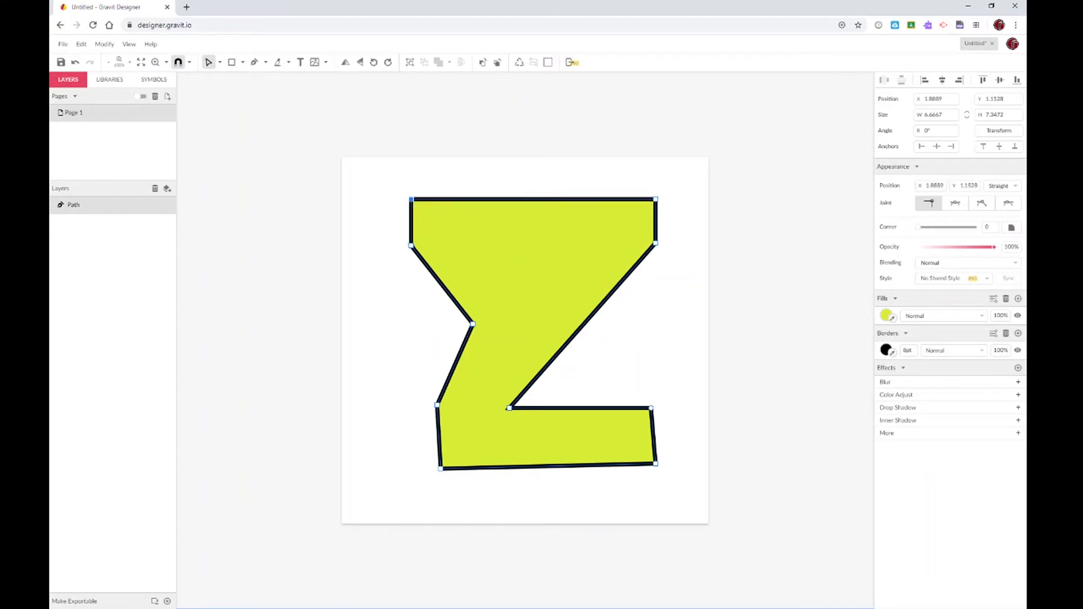
pyautogui.moveTo(474, 326); pyautogui.dragTo(593, 244)
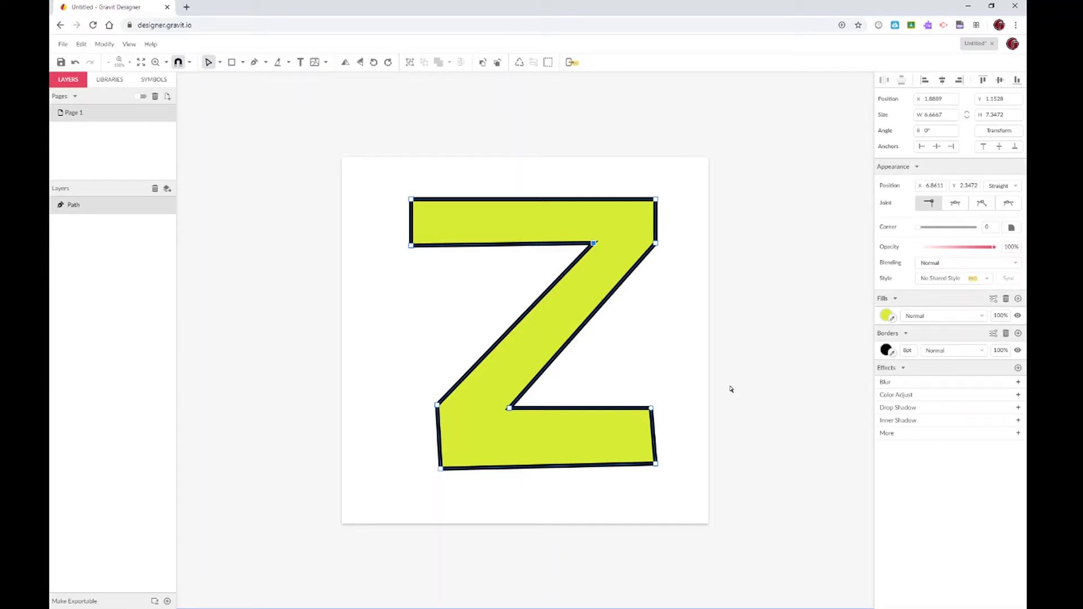
# Delete the Z path so Page 1 holds no layers
pyautogui.press('Delete')
pyautogui.press('Delete')
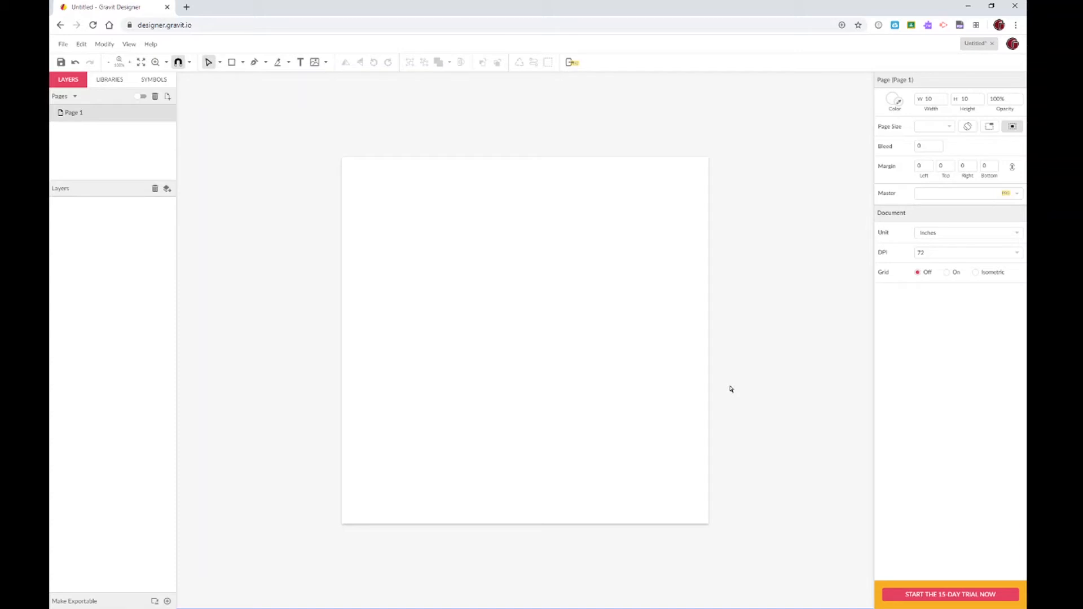
pyautogui.click(254, 62)
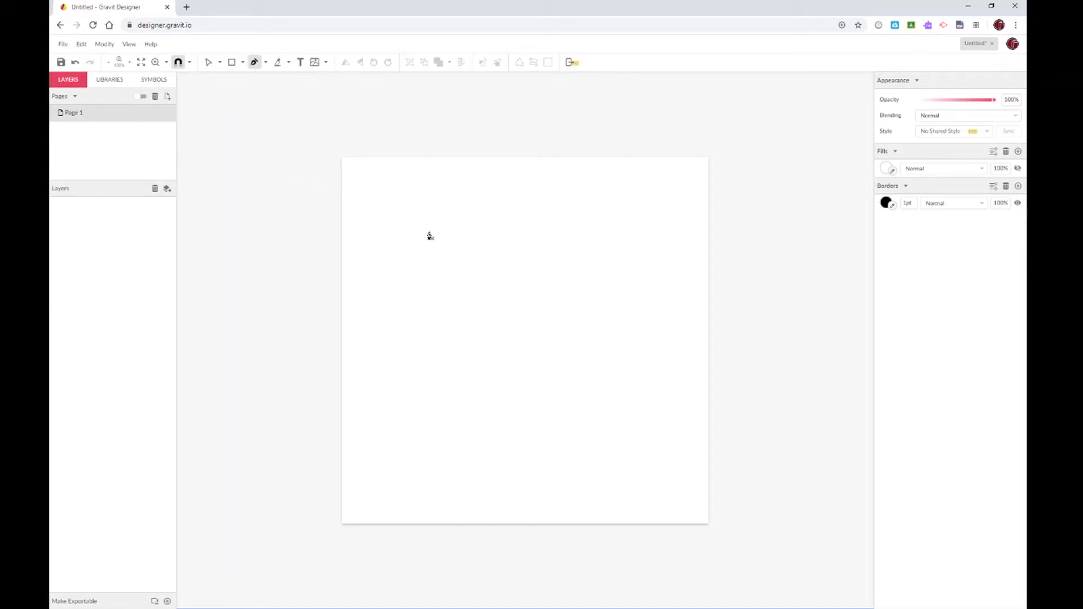
pyautogui.click(401, 221)
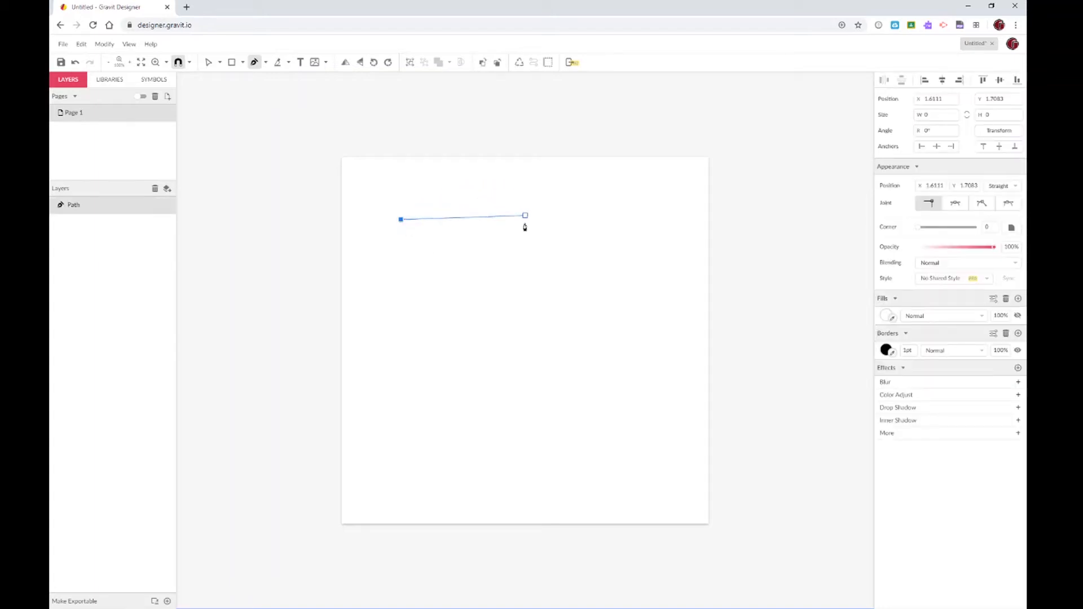
pyautogui.click(472, 282)
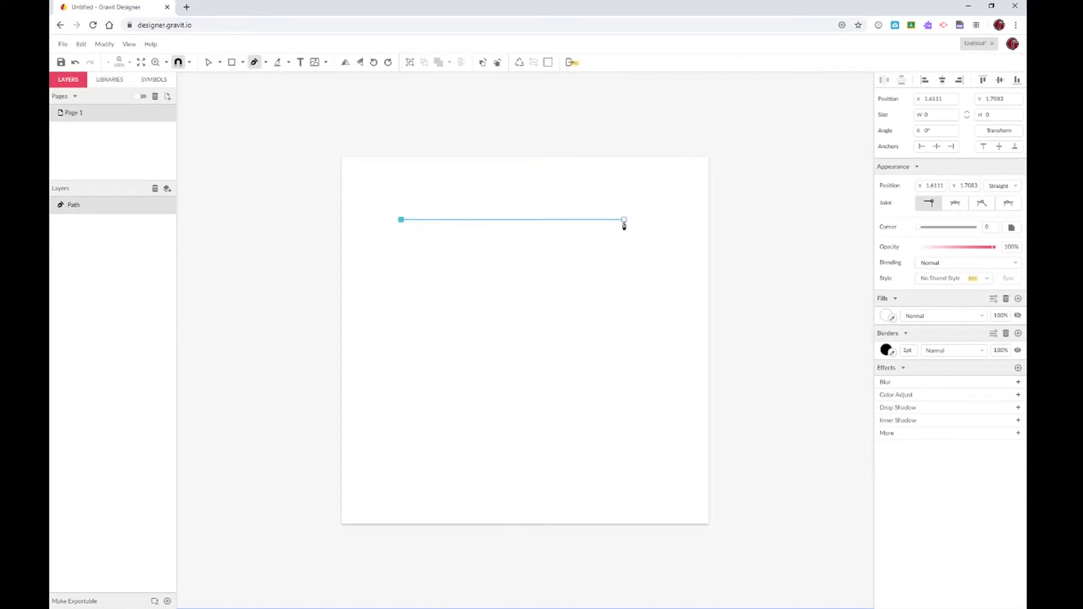
pyautogui.click(624, 220)
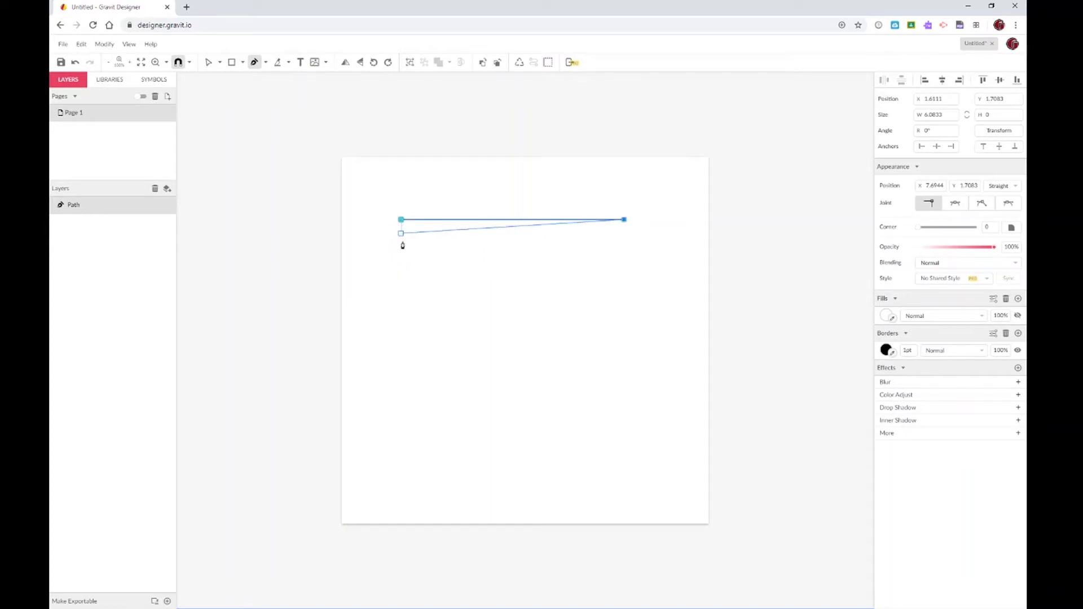
pyautogui.click(401, 261)
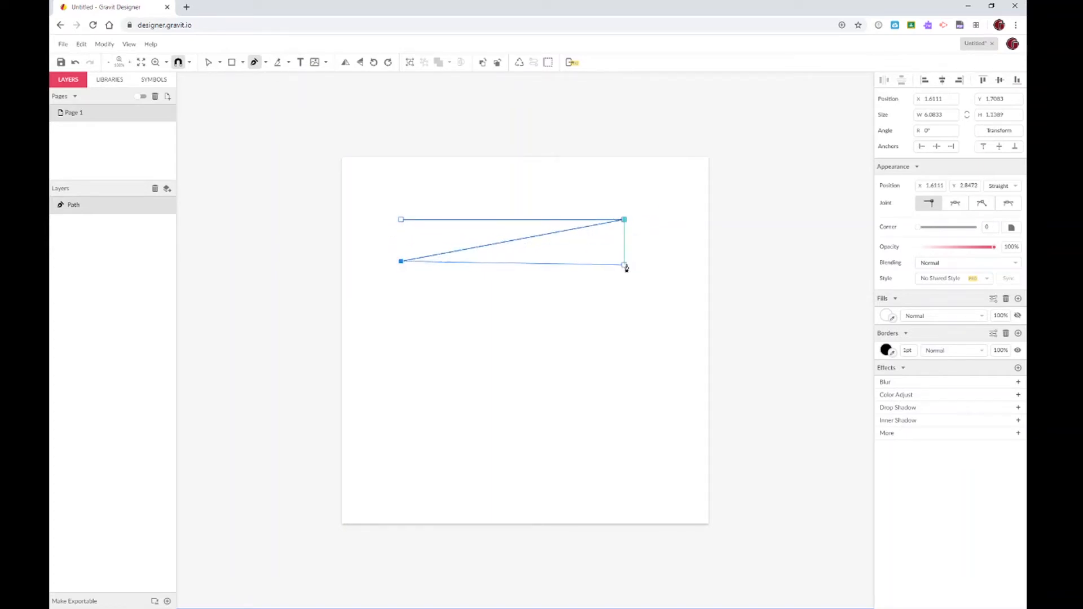
pyautogui.click(624, 263)
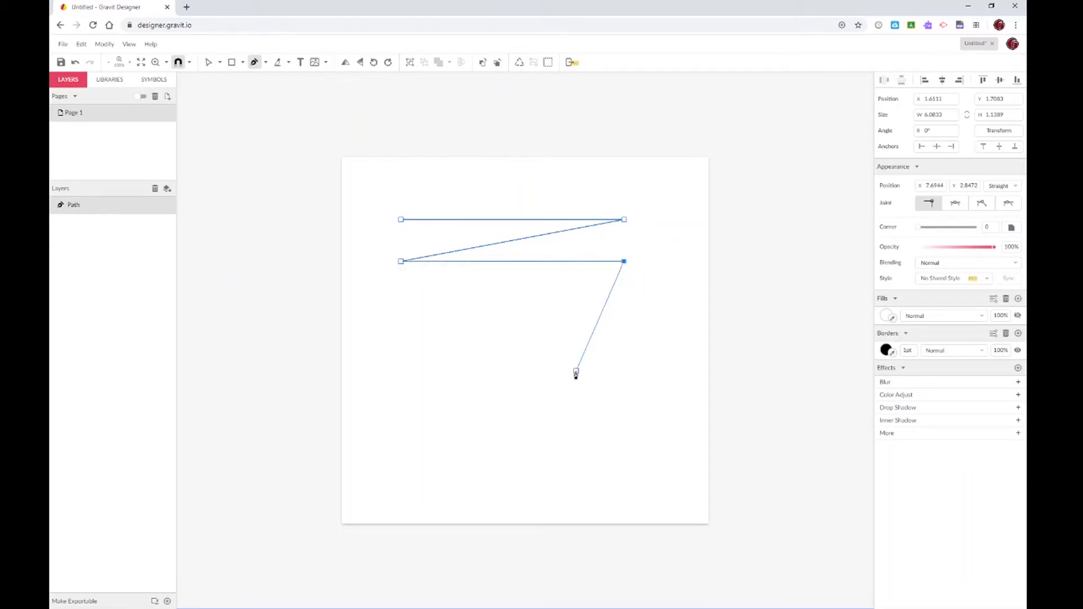
pyautogui.hotkey('ctrl', 'z')
pyautogui.hotkey('ctrl', 'z')
pyautogui.hotkey('ctrl', 'z')
pyautogui.hotkey('ctrl', 'z')
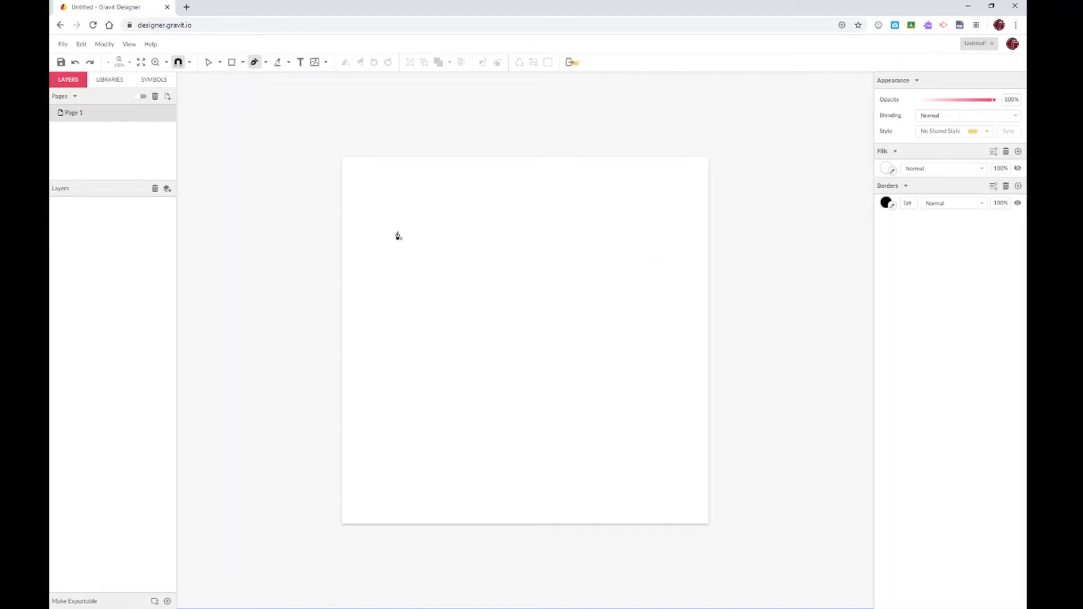
# Draw the I's top edge, upper-right arm and right stem down to the bottom-right corner
pyautogui.click(394, 199)
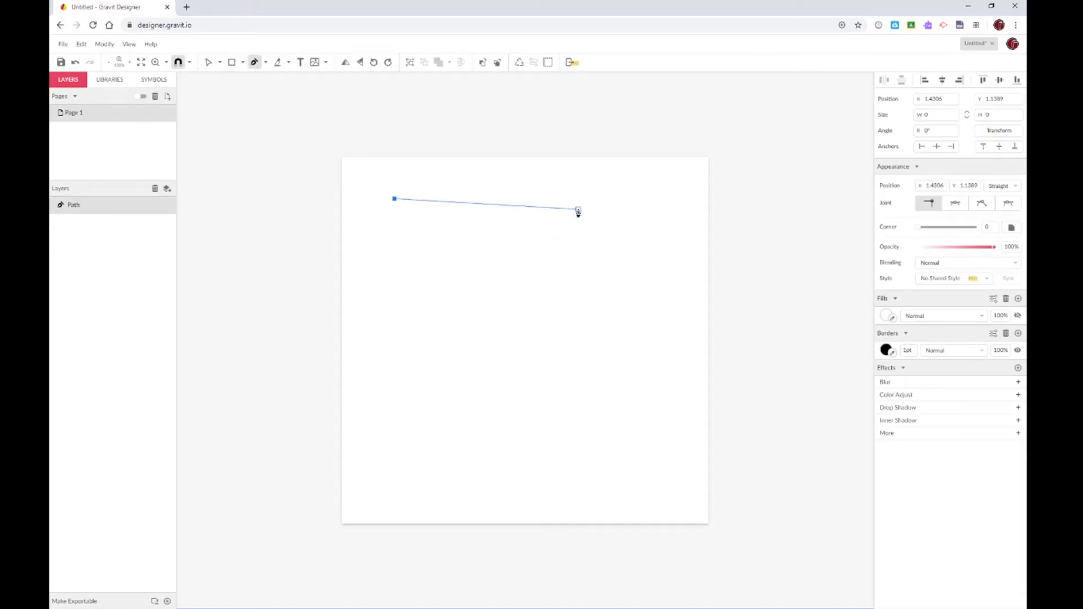
pyautogui.click(633, 200)
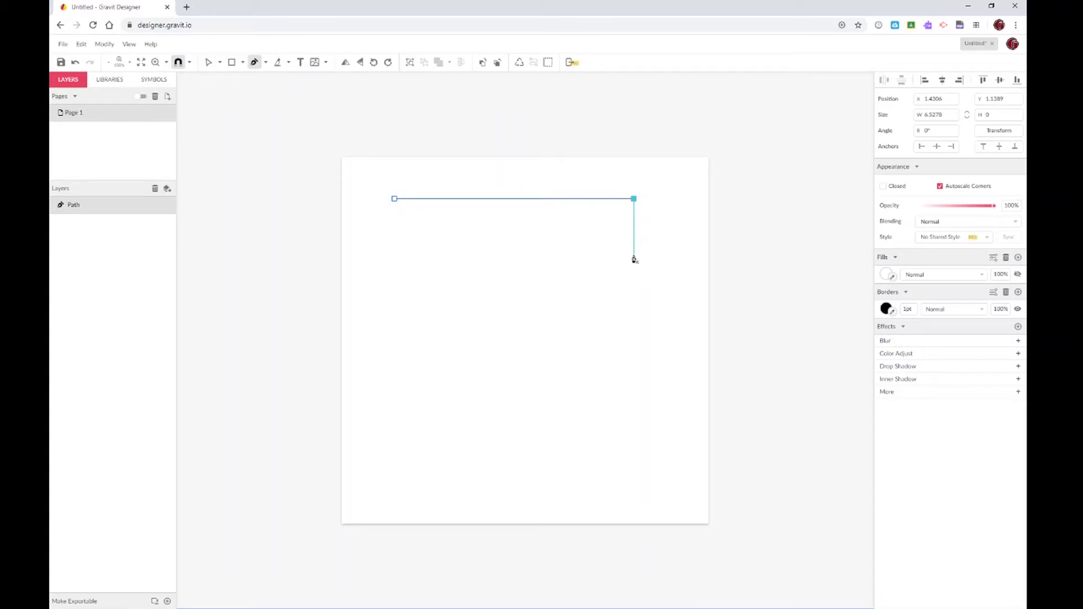
pyautogui.click(633, 258)
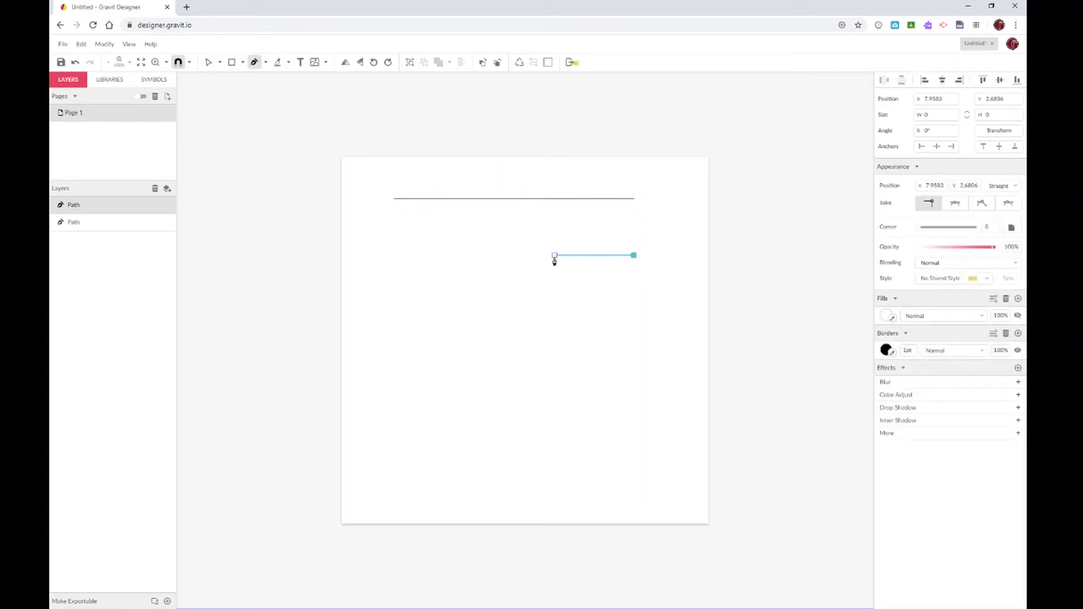
pyautogui.click(554, 255)
pyautogui.click(555, 376)
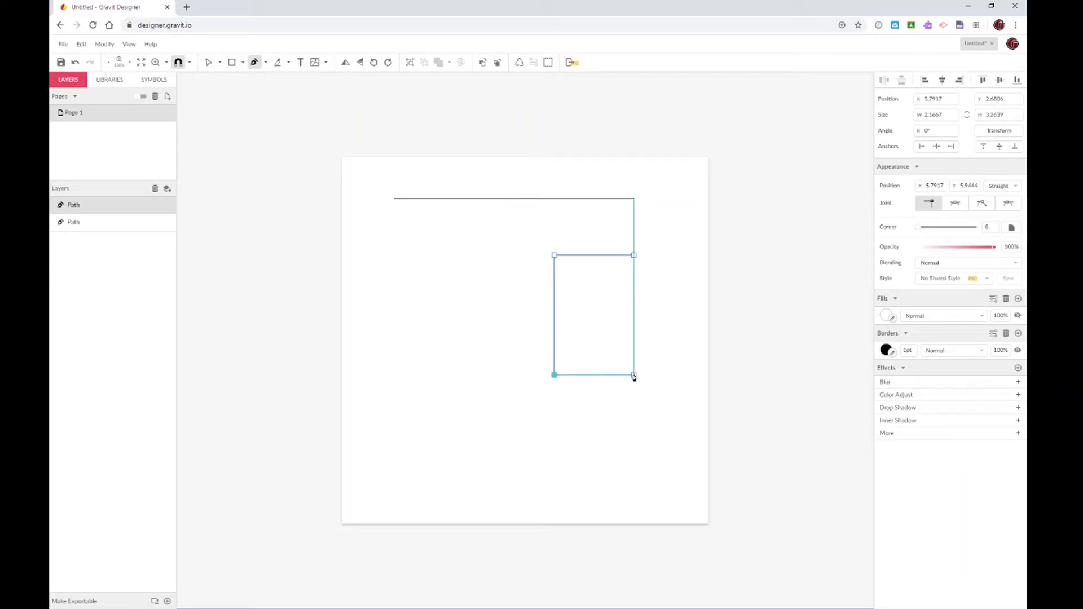
pyautogui.click(634, 376)
pyautogui.click(634, 436)
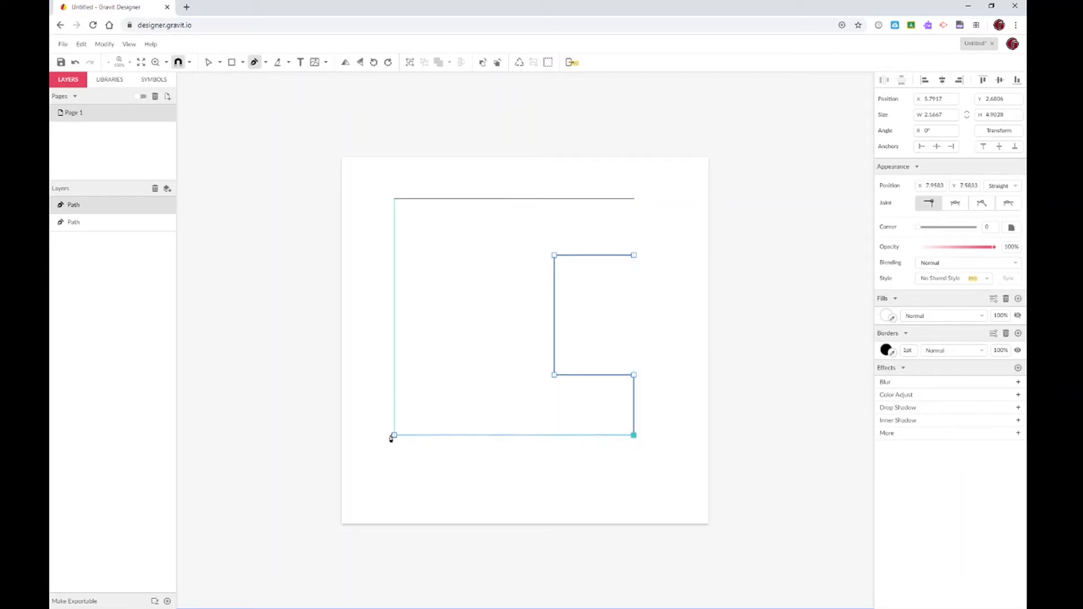
# Add the bottom bar, lower-left arm, left stem and upper-left arm, closing the I at top-left
pyautogui.click(394, 435)
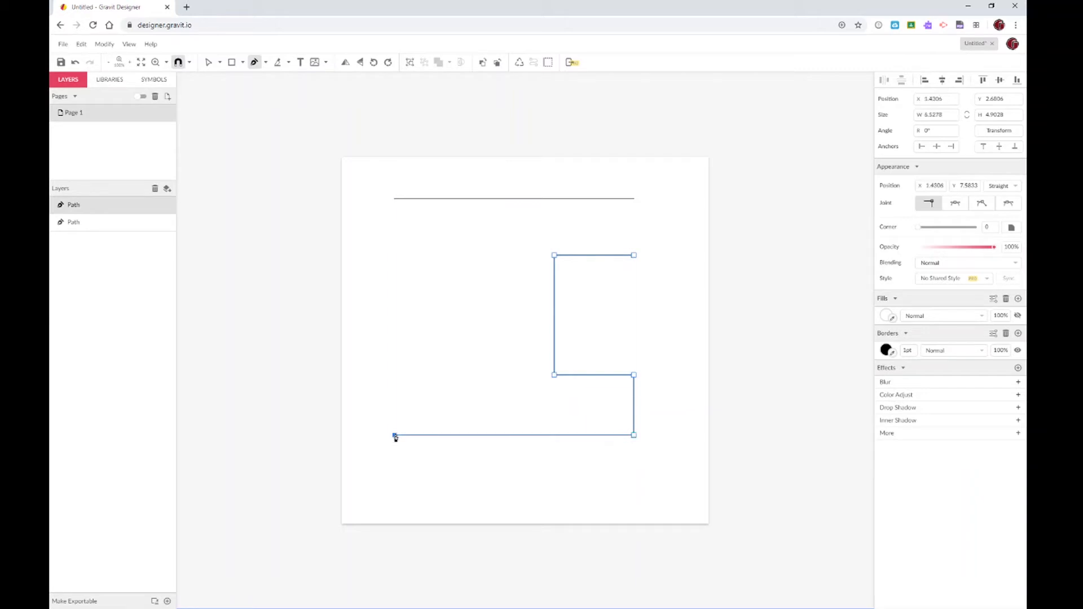
pyautogui.click(395, 375)
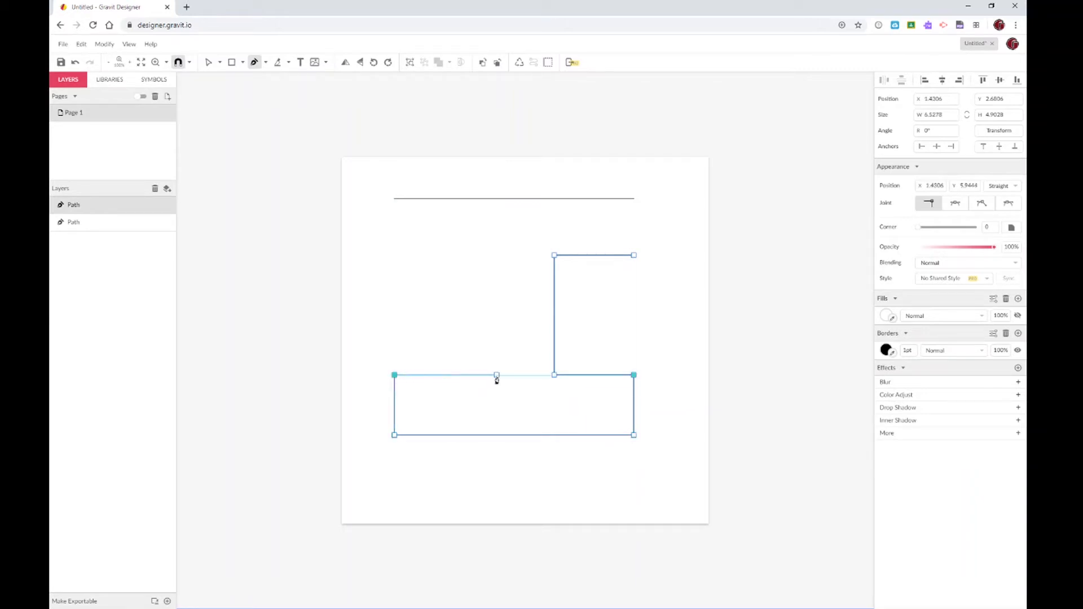
pyautogui.click(496, 376)
pyautogui.click(496, 255)
pyautogui.click(395, 255)
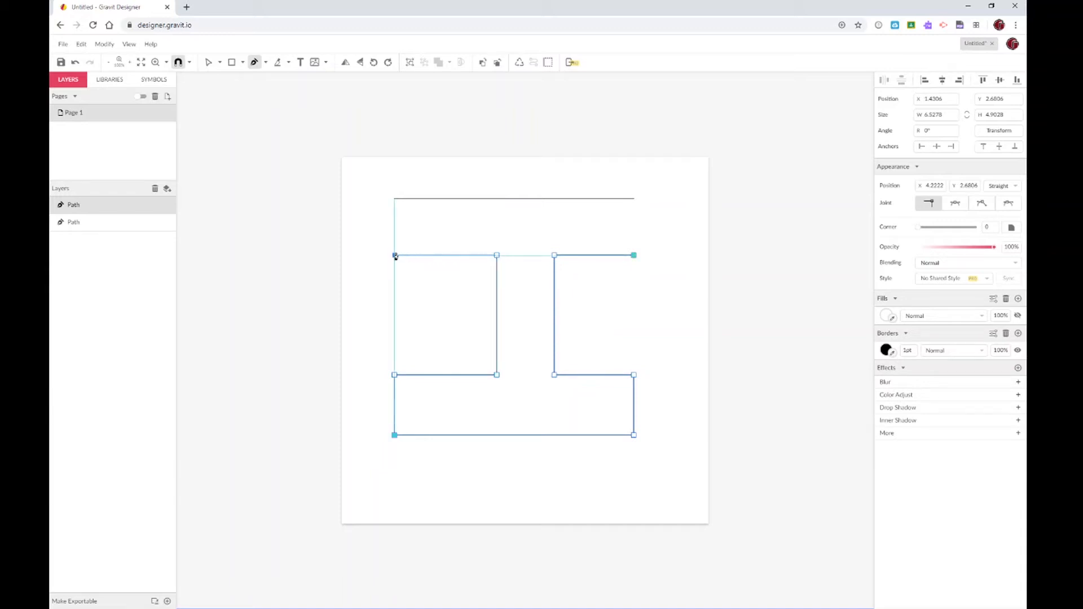
pyautogui.click(395, 199)
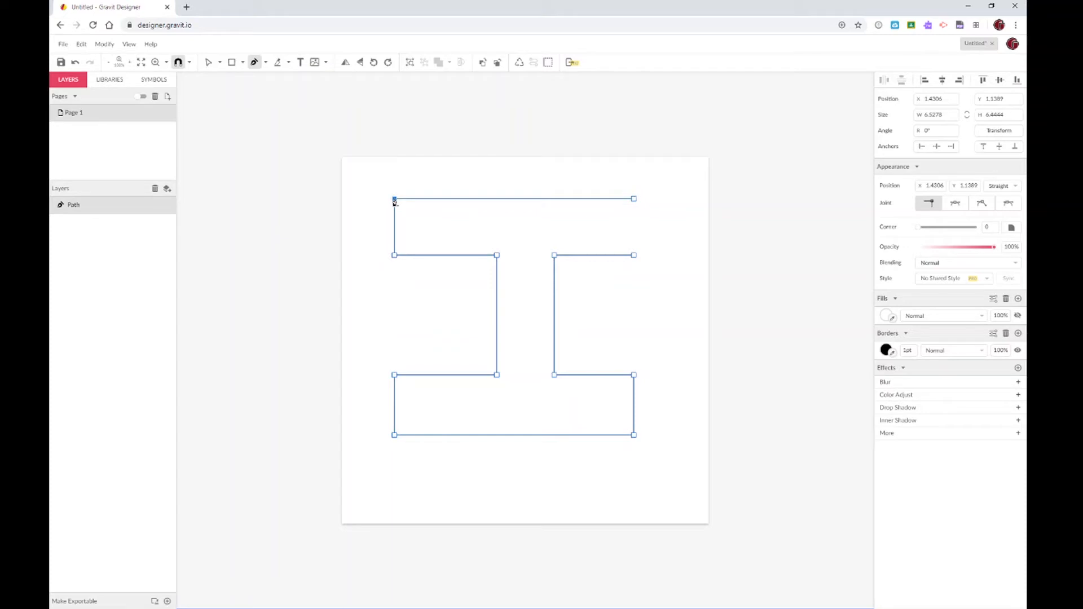
pyautogui.click(886, 316)
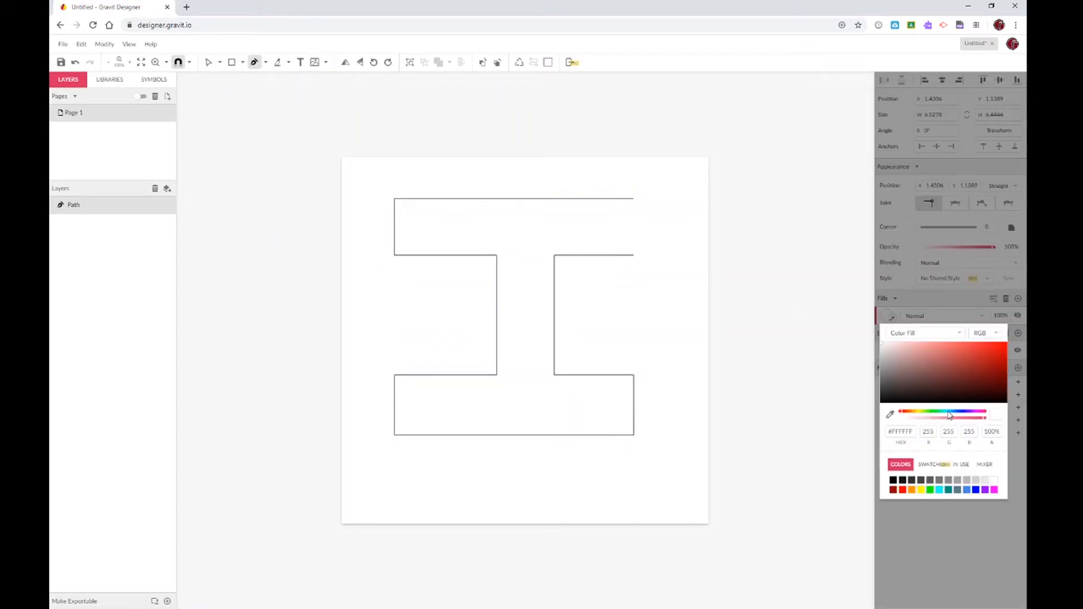
# Set the I-shaped path's fill to dark red #6A1619 and close the colour choices
pyautogui.click(980, 377)
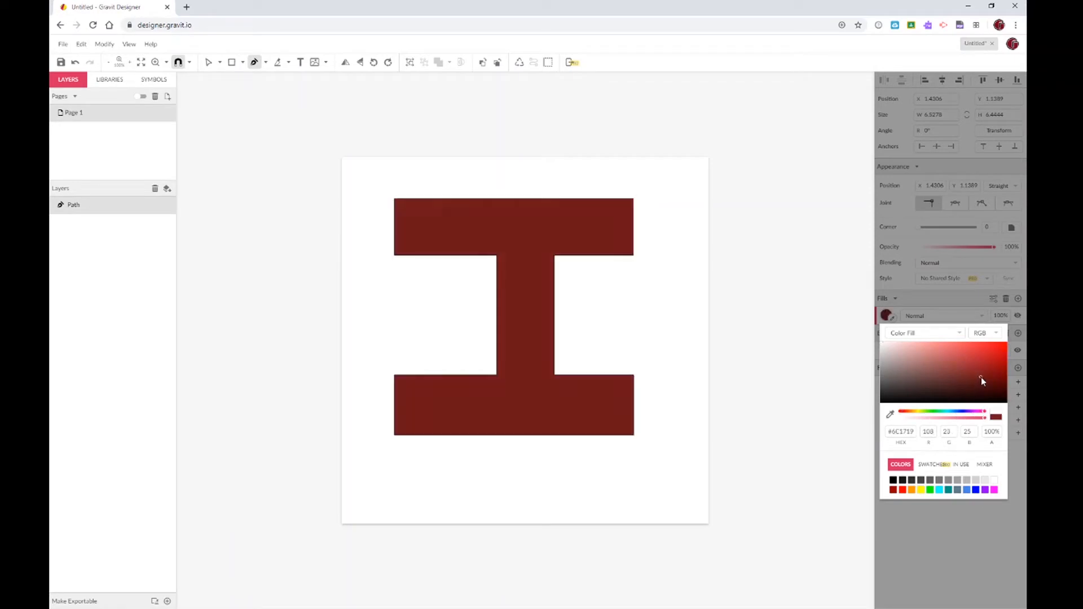
pyautogui.click(896, 314)
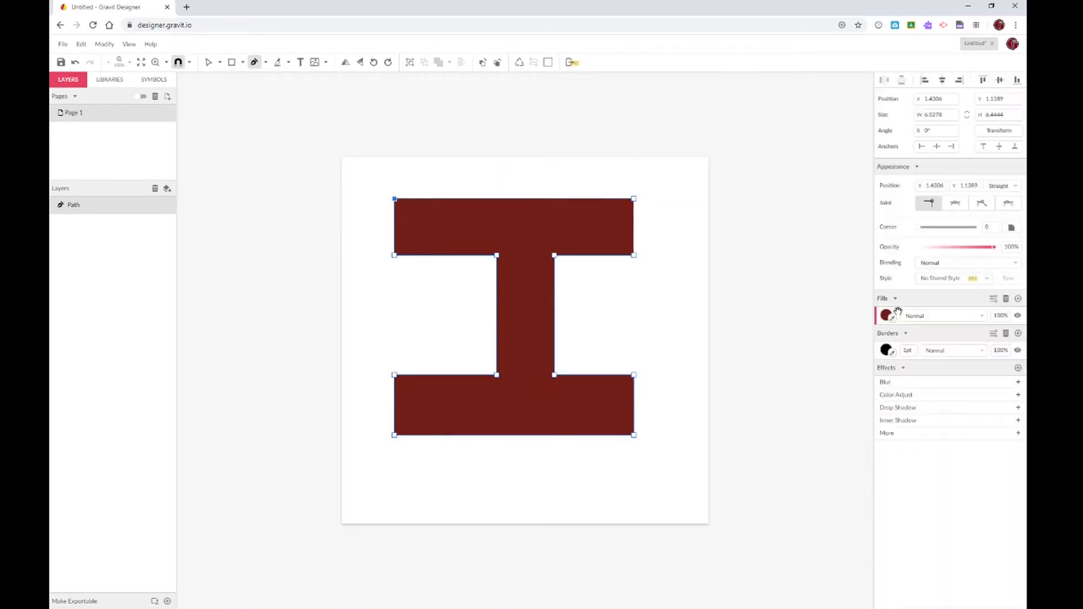
pyautogui.click(886, 350)
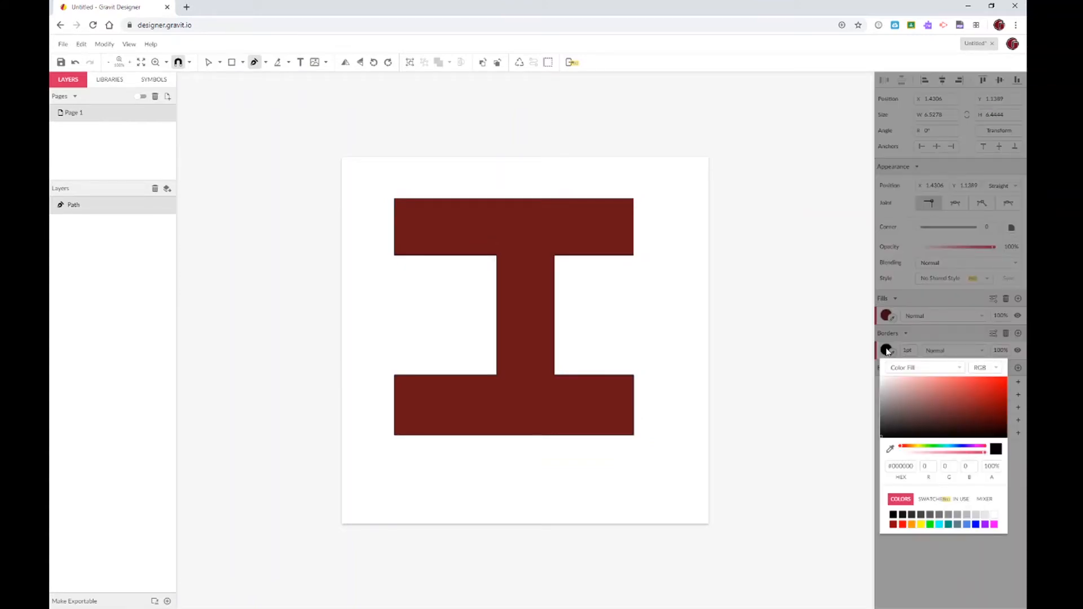
pyautogui.click(829, 351)
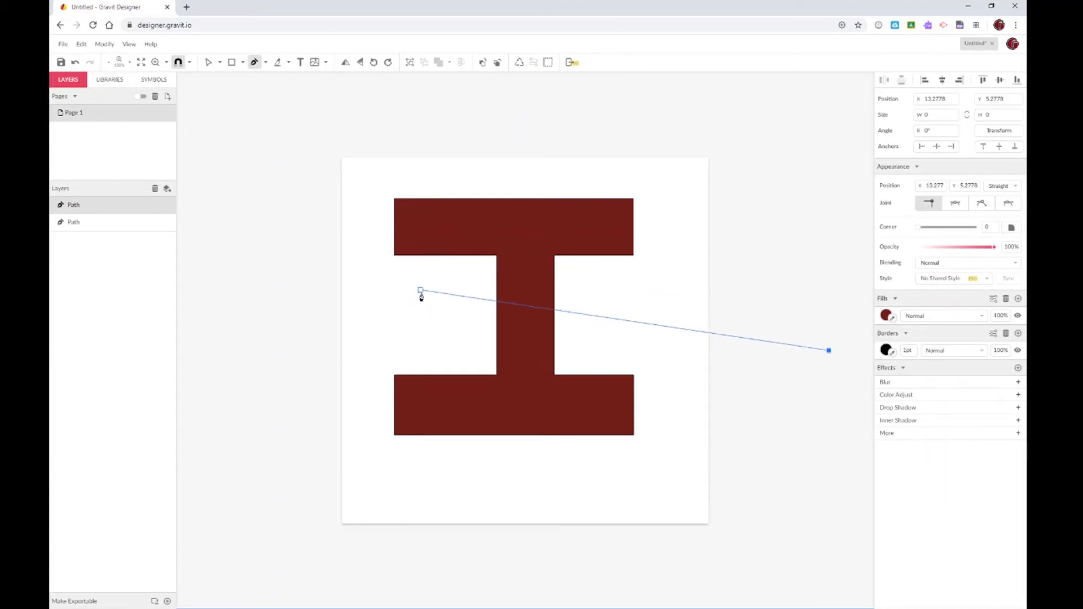
# Cancel the stray pen points and return to the Select tool with nothing selected
pyautogui.press('Escape')
pyautogui.click(753, 330)
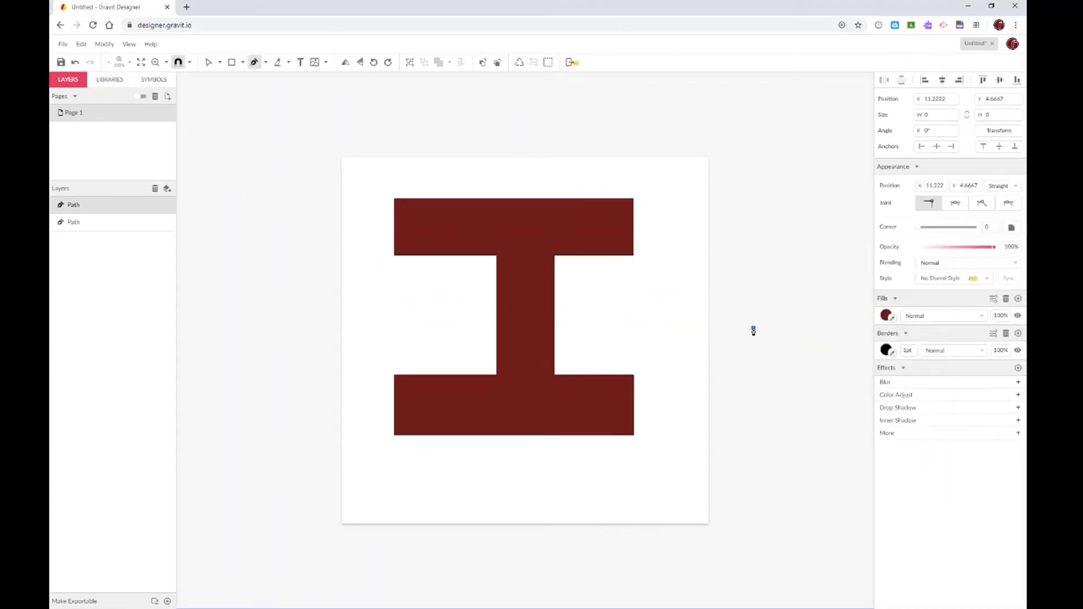
pyautogui.press('Escape')
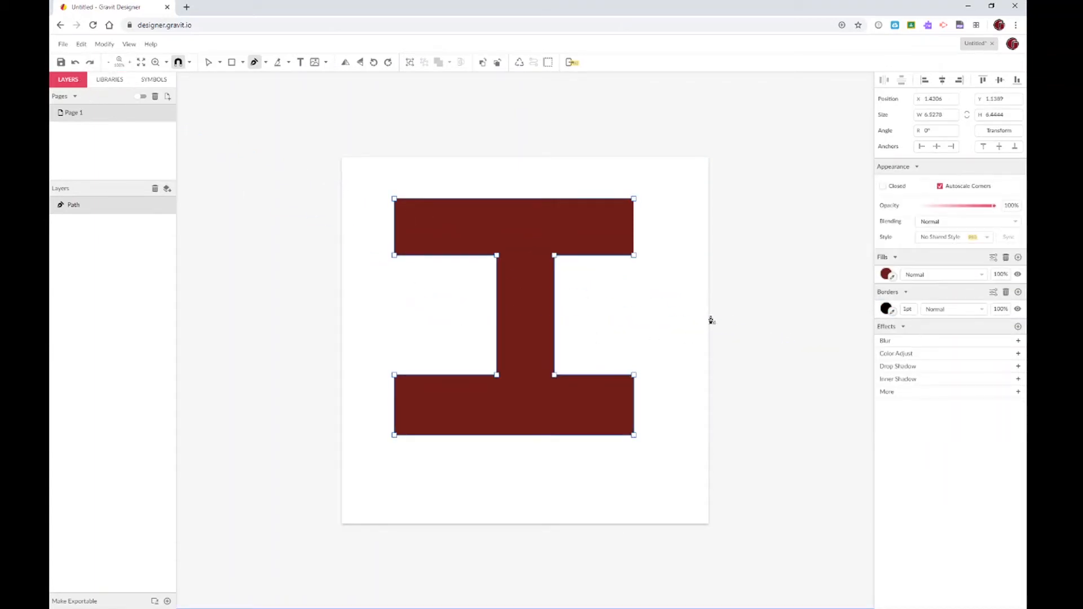
pyautogui.click(208, 62)
pyautogui.click(374, 253)
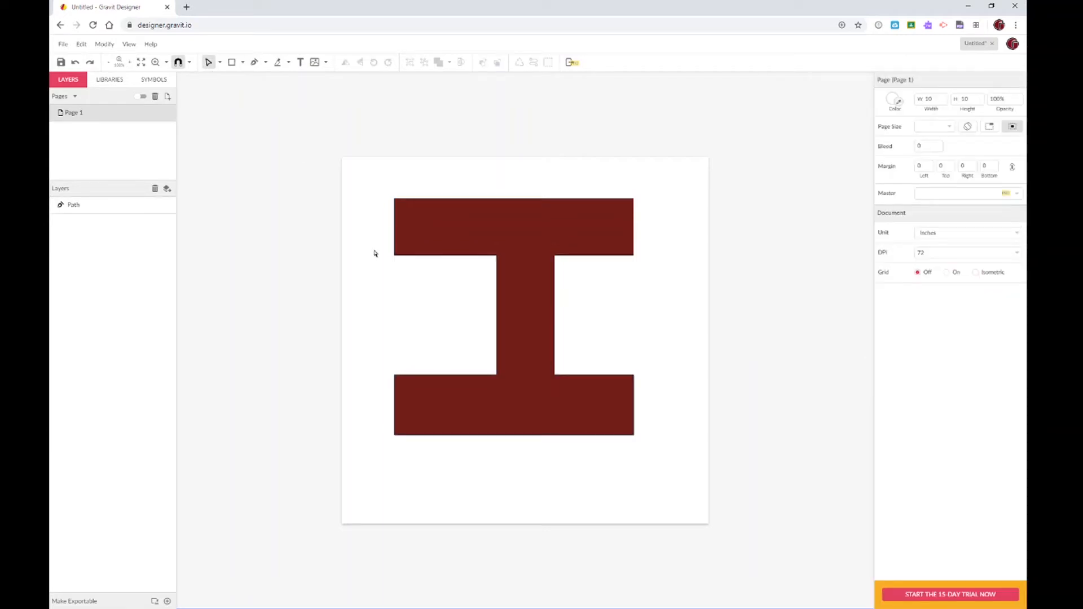
# Move the stem's top-left and bottom-left anchors leftward so the widened edge stays vertical
pyautogui.click(498, 260)
pyautogui.moveTo(498, 260); pyautogui.dragTo(480, 260)
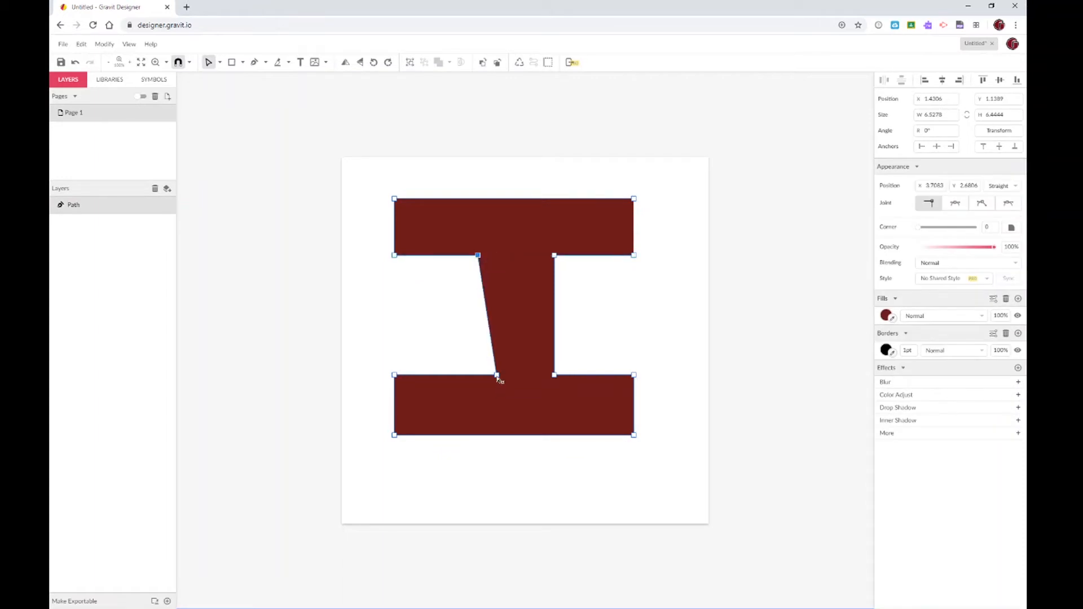
pyautogui.moveTo(497, 376); pyautogui.dragTo(481, 377)
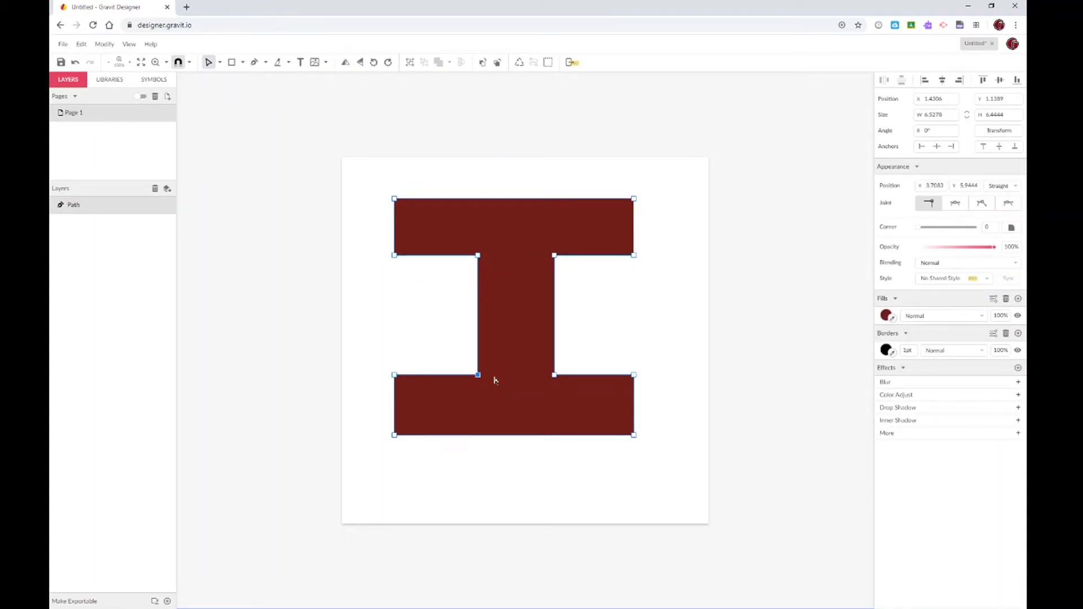
pyautogui.click(663, 340)
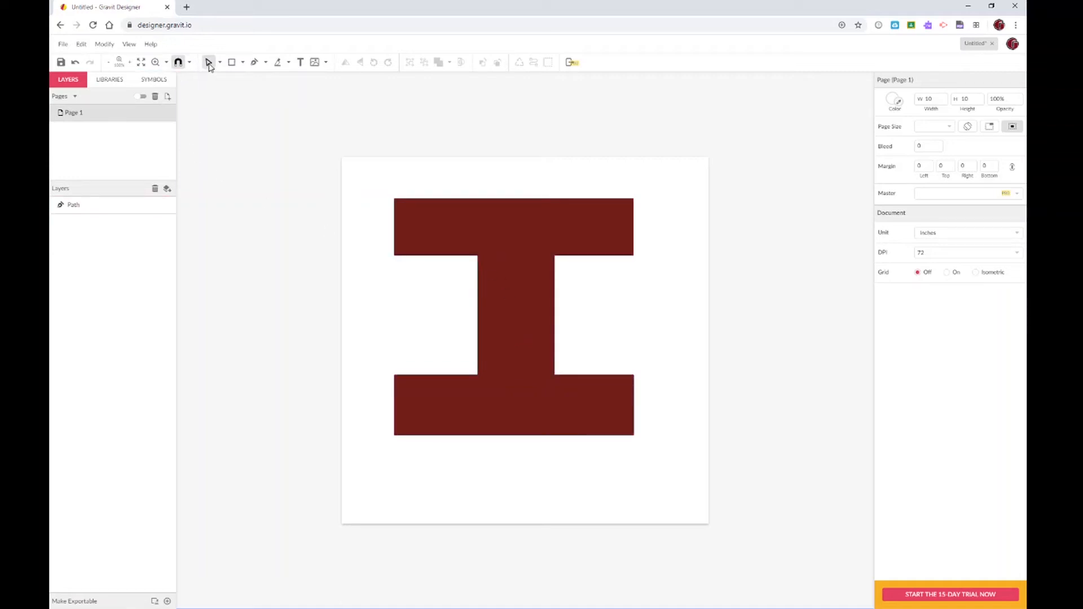
# Drag the left arm and stem corners to slant the left side and form the W's middle
pyautogui.click(395, 257)
pyautogui.click(395, 258)
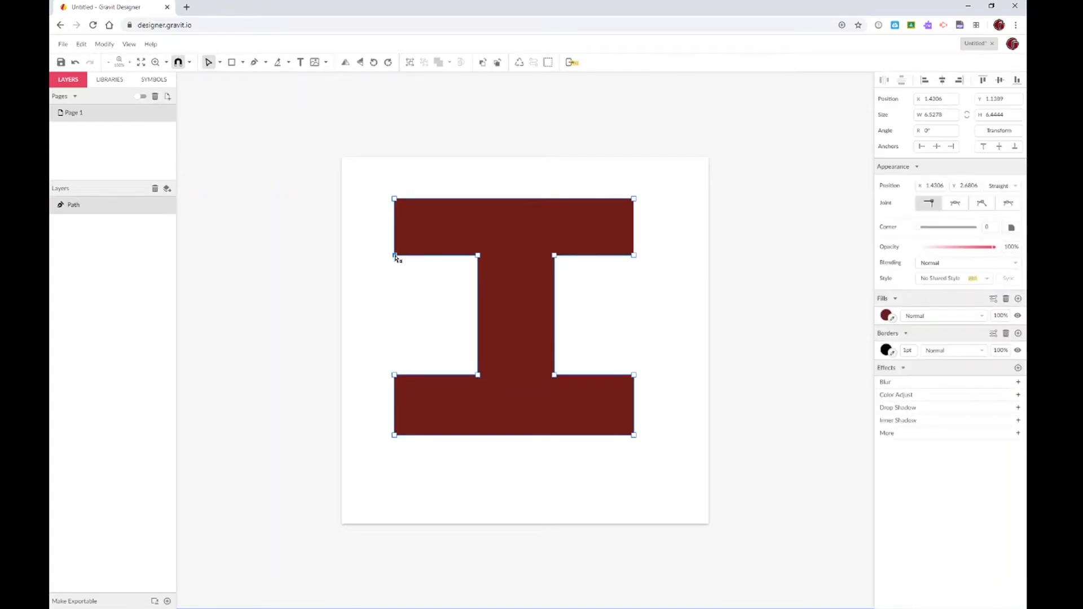
pyautogui.moveTo(396, 258); pyautogui.dragTo(426, 201)
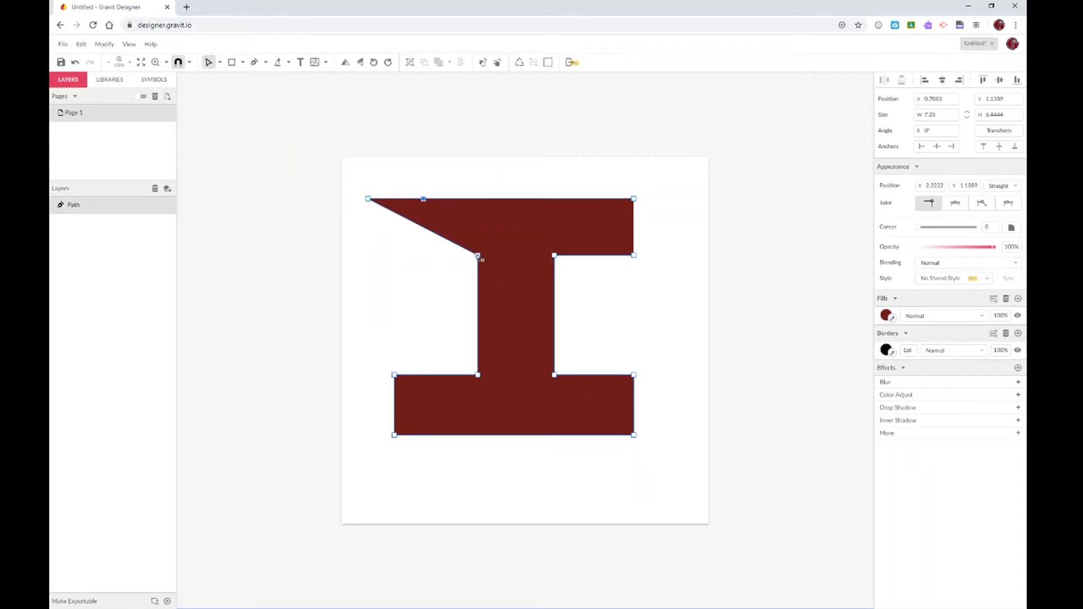
pyautogui.moveTo(479, 258)
pyautogui.mouseDown()
pyautogui.moveTo(452, 319)
pyautogui.moveTo(436, 424)
pyautogui.moveTo(472, 249)
pyautogui.mouseUp()
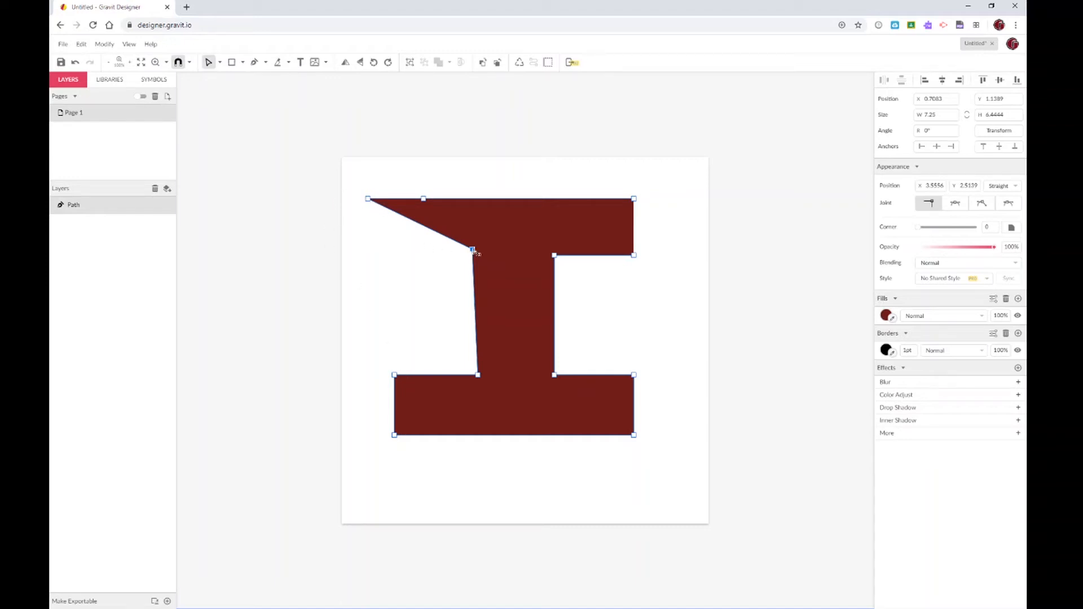
pyautogui.moveTo(473, 251); pyautogui.dragTo(432, 417)
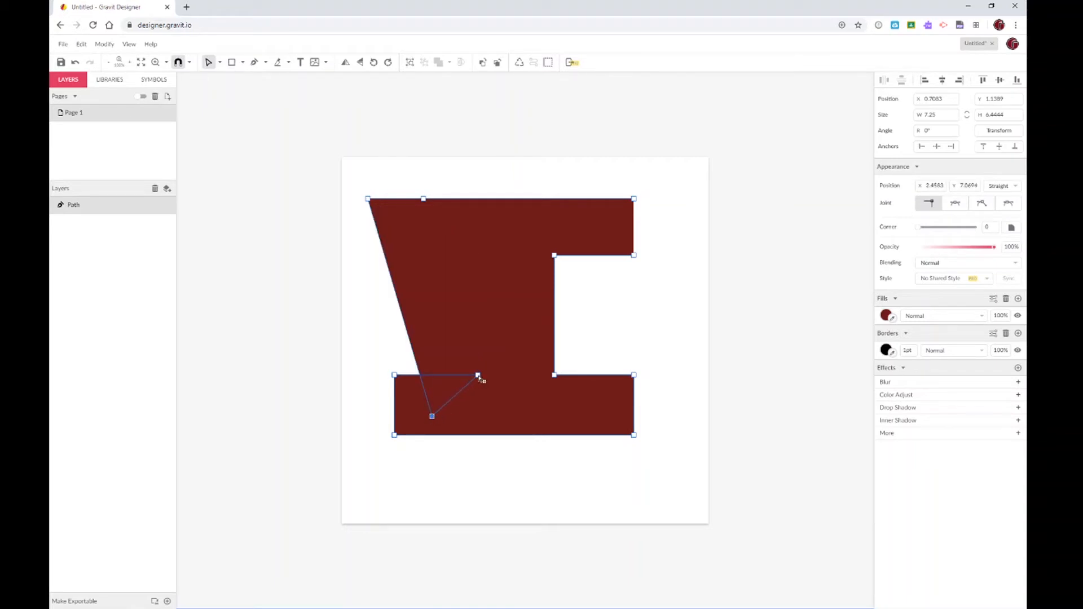
pyautogui.moveTo(478, 376); pyautogui.dragTo(475, 417)
pyautogui.moveTo(394, 375); pyautogui.dragTo(522, 330)
pyautogui.moveTo(394, 435); pyautogui.dragTo(547, 417)
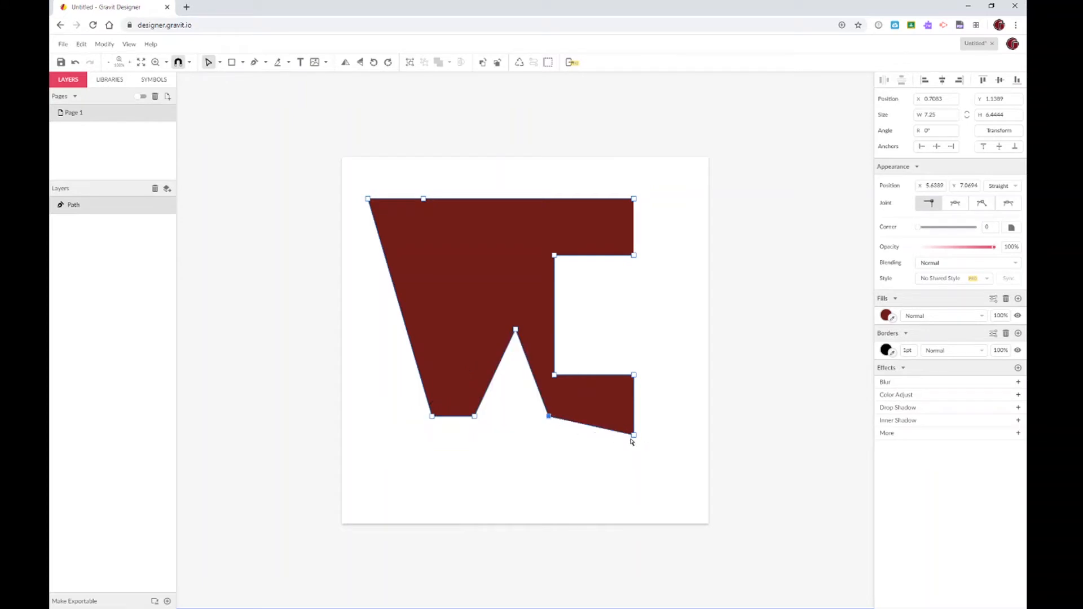
# Drag the right-side corners up to the top edge and pull them in to notch the W's top
pyautogui.moveTo(634, 435); pyautogui.dragTo(620, 424)
pyautogui.moveTo(596, 416); pyautogui.dragTo(599, 416)
pyautogui.moveTo(634, 373); pyautogui.dragTo(652, 201)
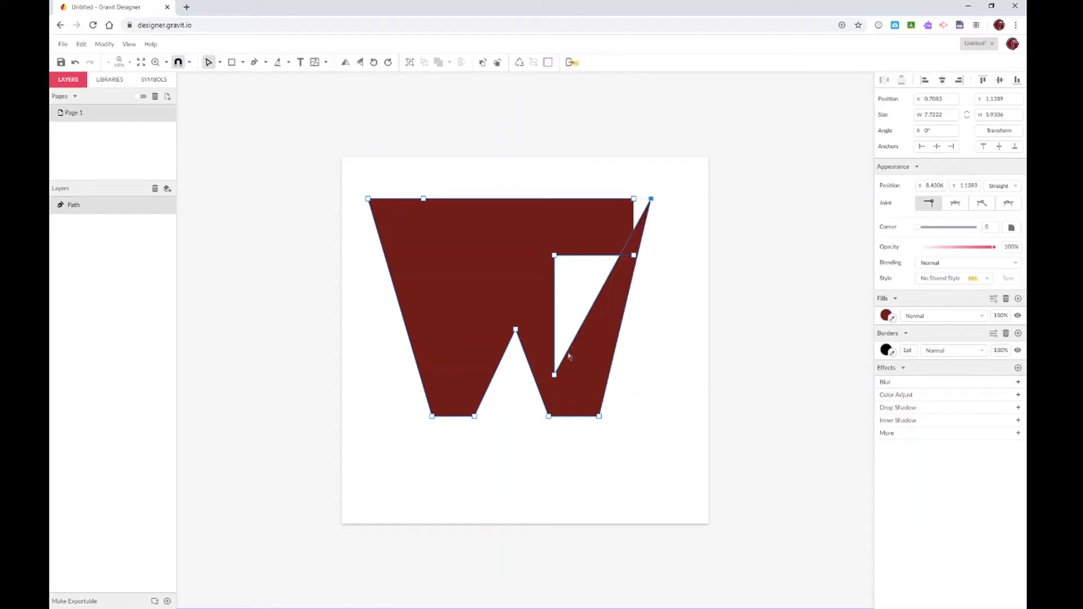
pyautogui.moveTo(554, 375); pyautogui.dragTo(591, 201)
pyautogui.moveTo(554, 256); pyautogui.dragTo(569, 328)
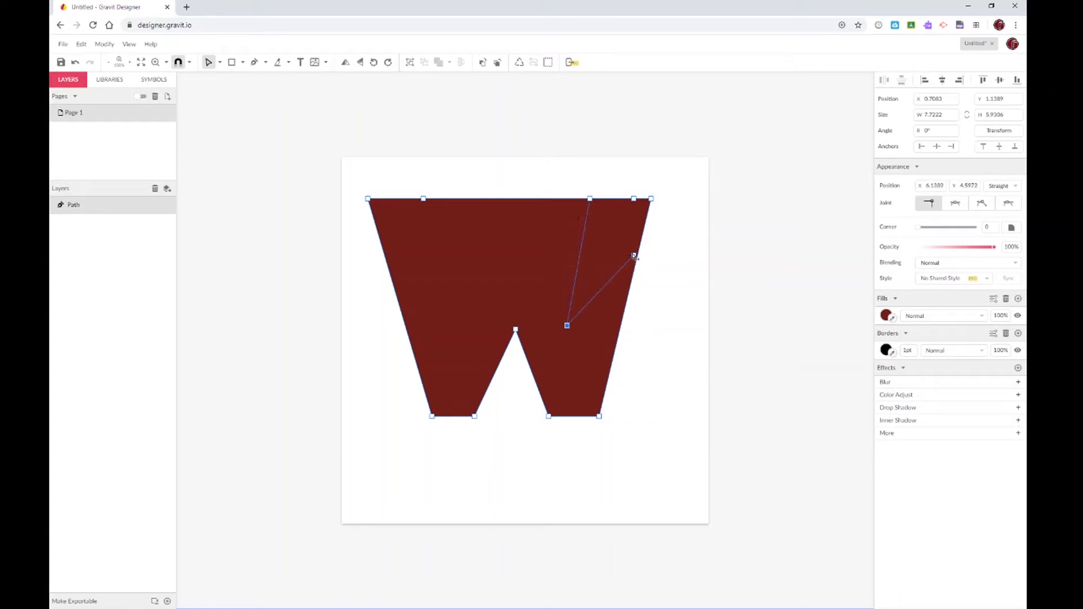
pyautogui.moveTo(634, 257); pyautogui.dragTo(548, 255)
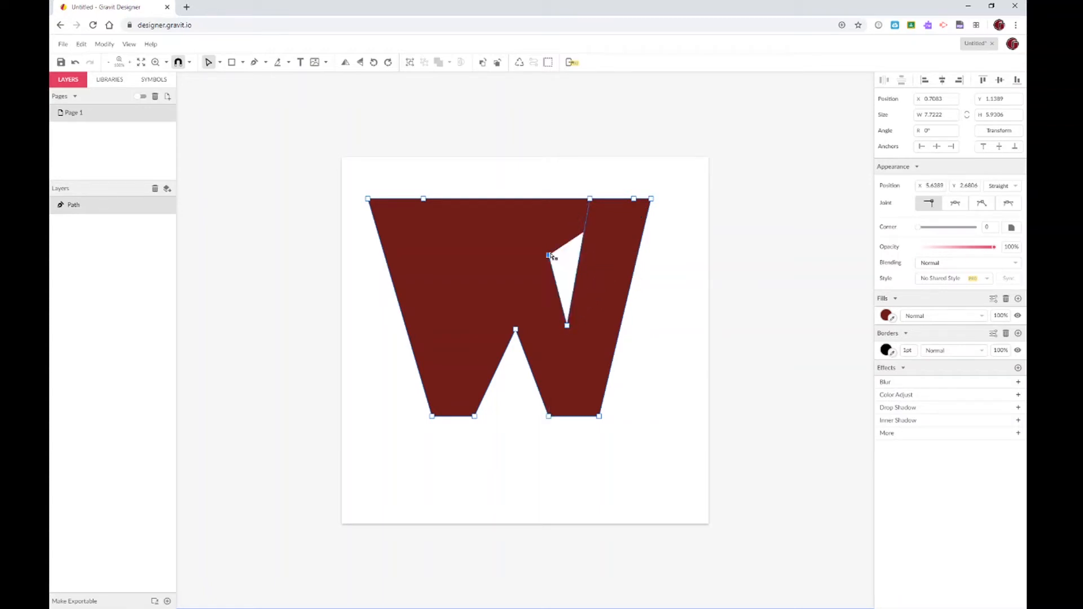
pyautogui.moveTo(637, 200); pyautogui.dragTo(496, 256)
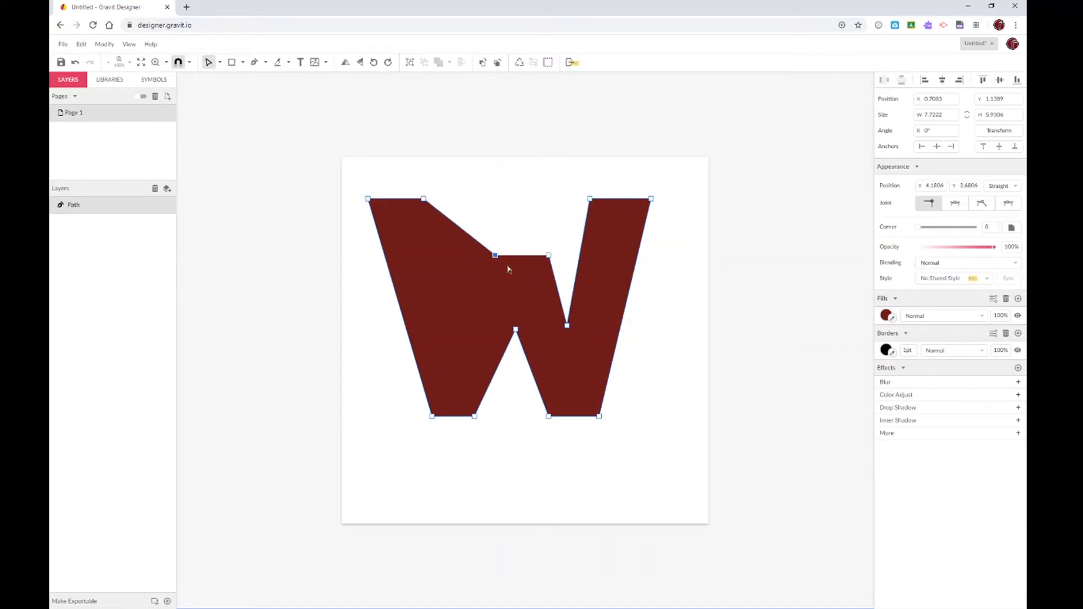
pyautogui.click(254, 63)
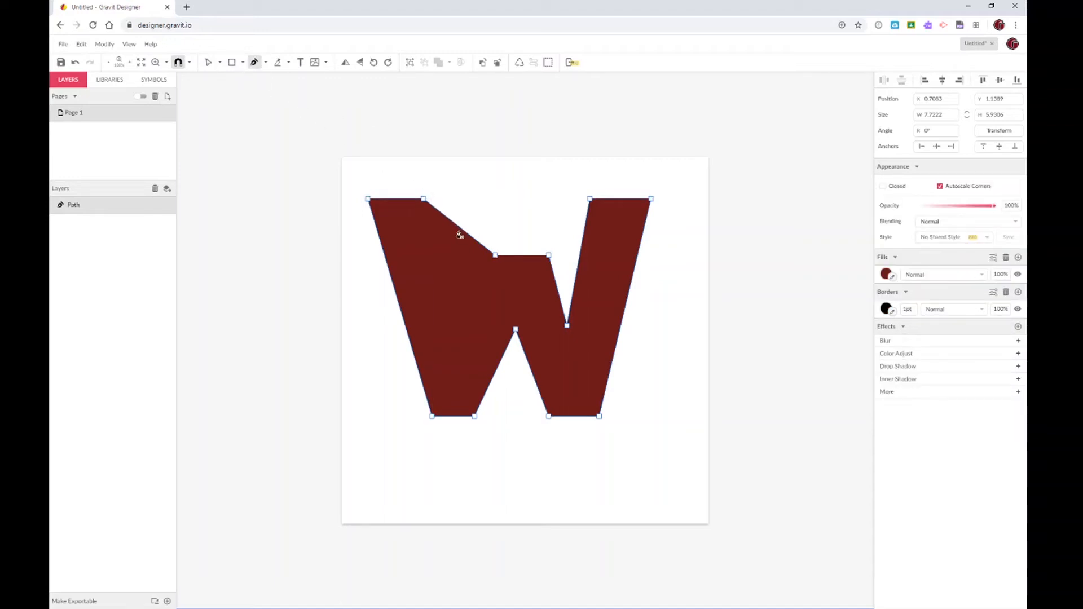
# Add a point on the W's upper-left edge and pull it down into the left inner V
pyautogui.click(460, 227)
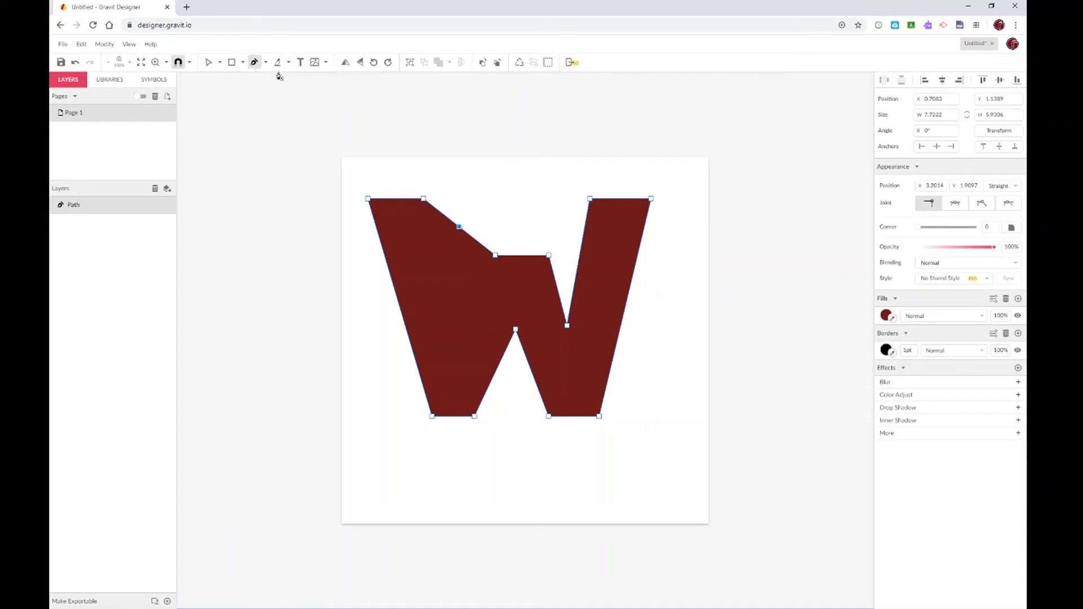
pyautogui.click(210, 62)
pyautogui.moveTo(461, 228); pyautogui.dragTo(463, 326)
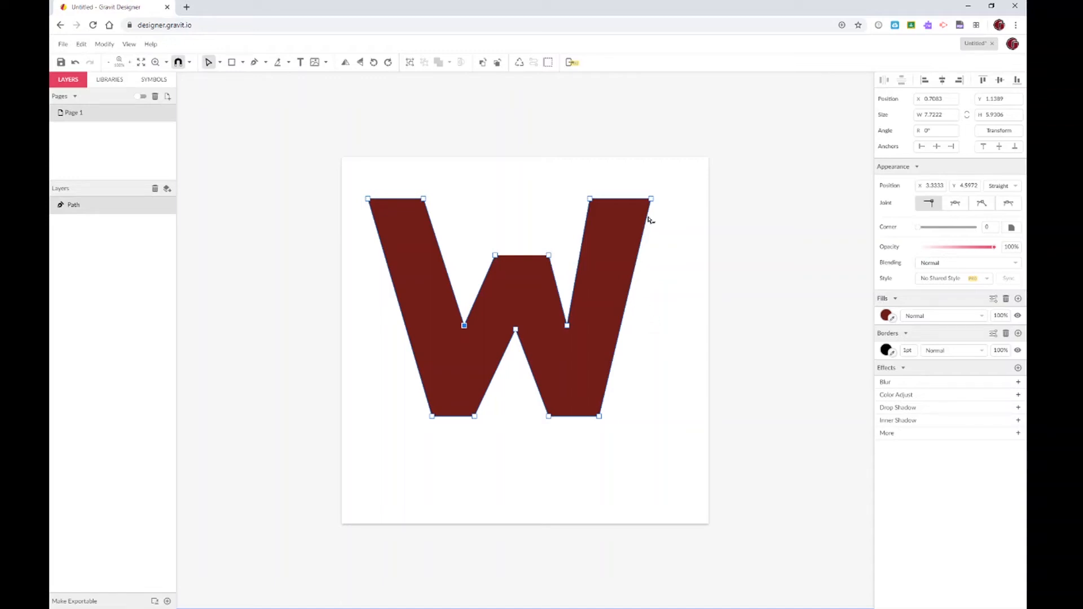
# Add two more points on the left edge and drag them up into a raised peak
pyautogui.click(254, 62)
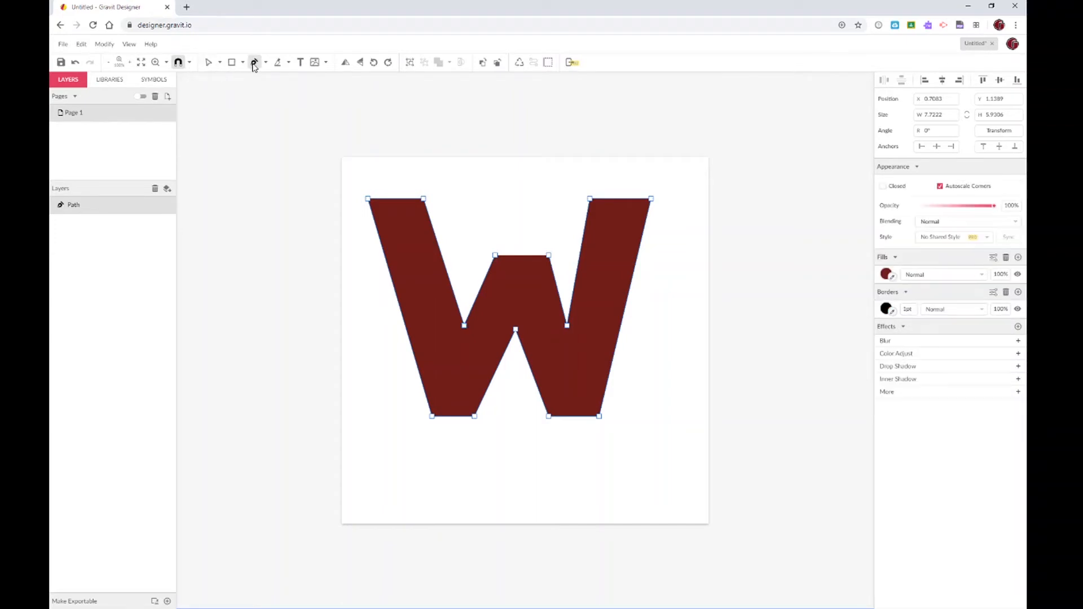
pyautogui.click(432, 226)
pyautogui.click(449, 279)
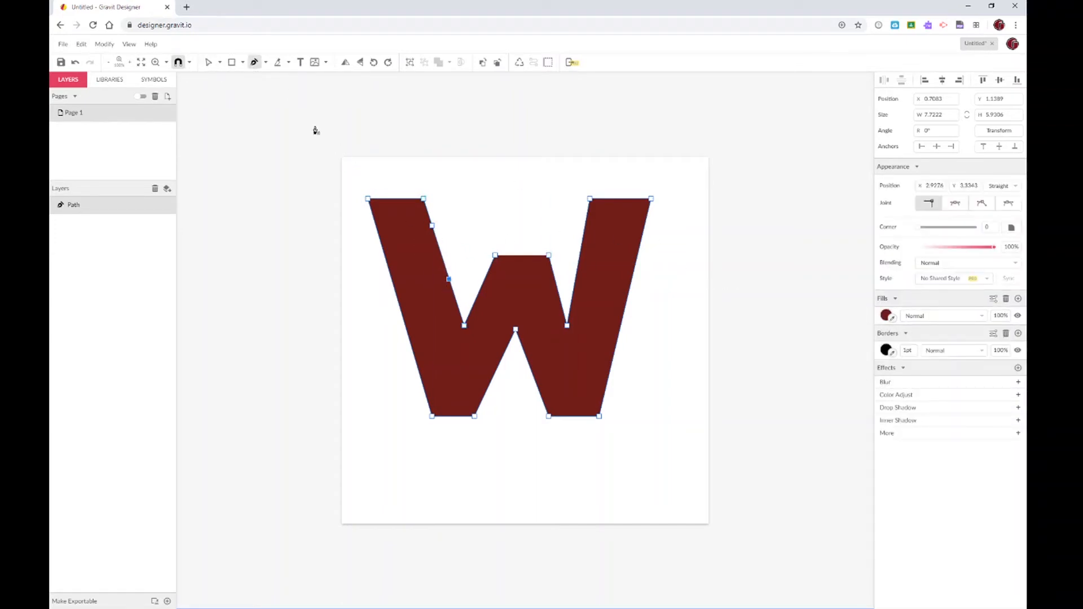
pyautogui.click(208, 62)
pyautogui.moveTo(432, 226); pyautogui.dragTo(464, 186)
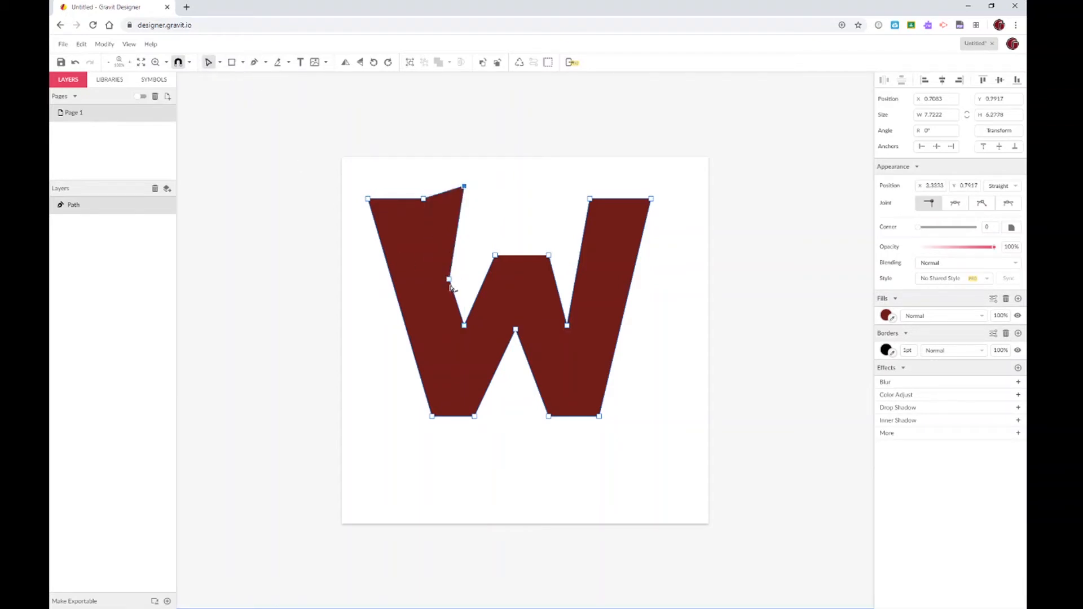
pyautogui.moveTo(449, 278); pyautogui.dragTo(515, 210)
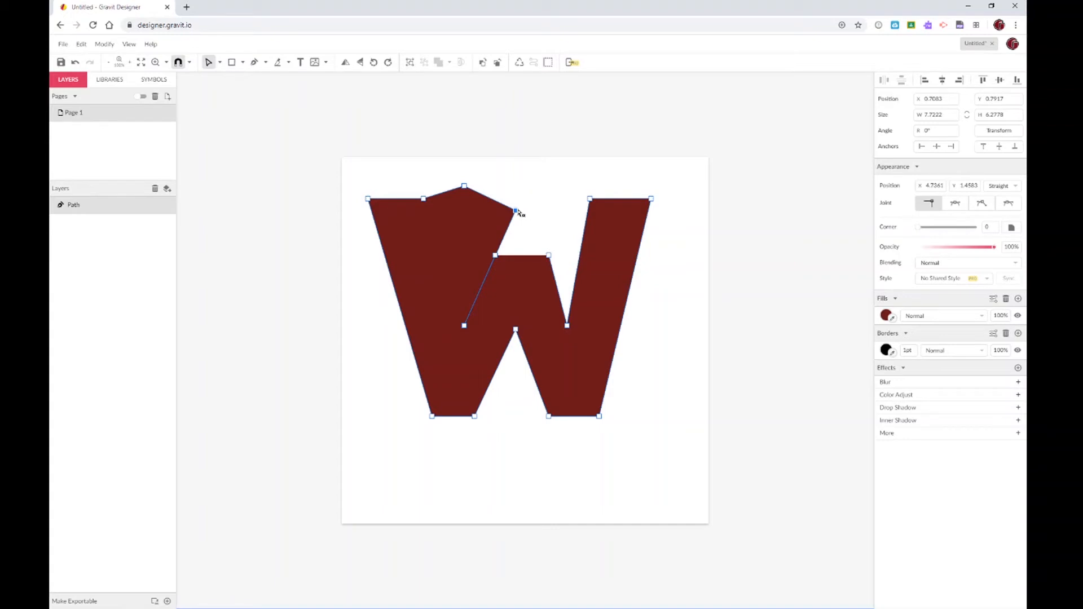
pyautogui.click(254, 62)
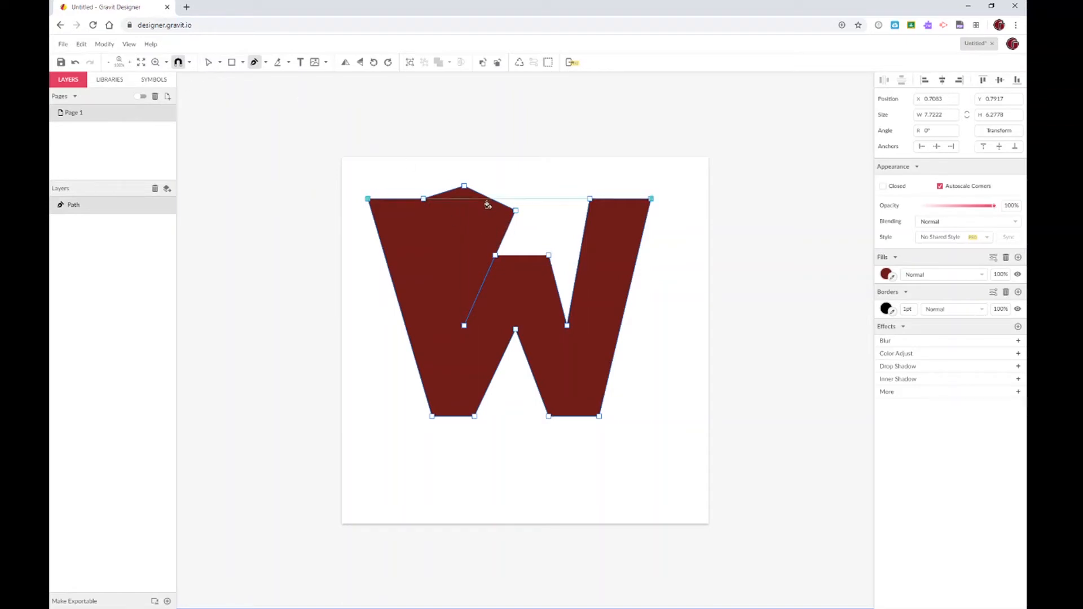
# Remove the two added peak points from the top of the W
pyautogui.click(515, 212)
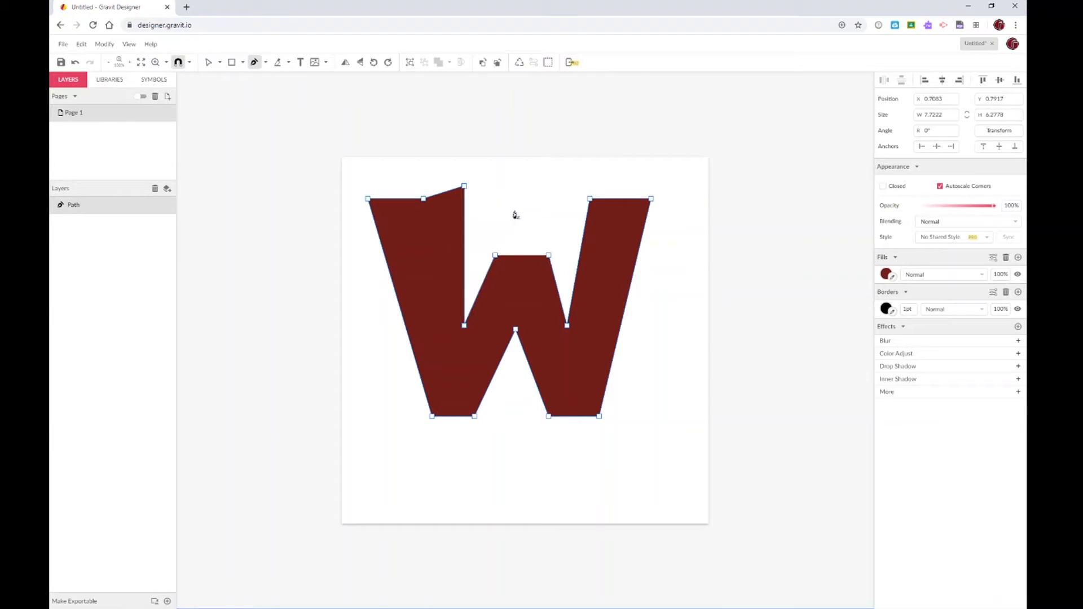
pyautogui.click(464, 187)
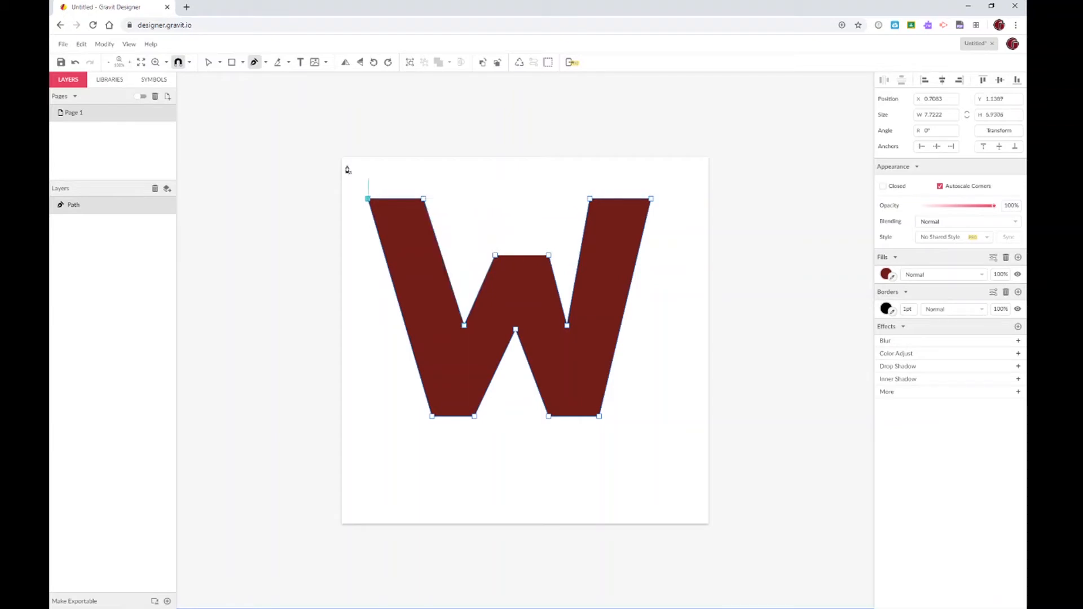
pyautogui.click(207, 61)
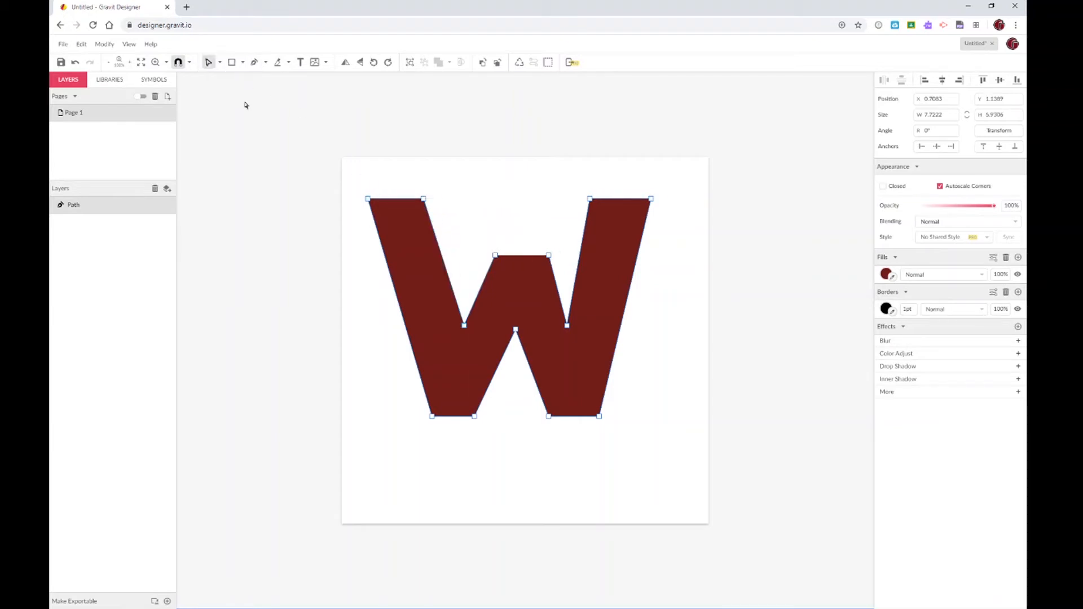
# After trying and undoing a top-left corner deletion, delete the whole W path
pyautogui.click(424, 198)
pyautogui.press('Delete')
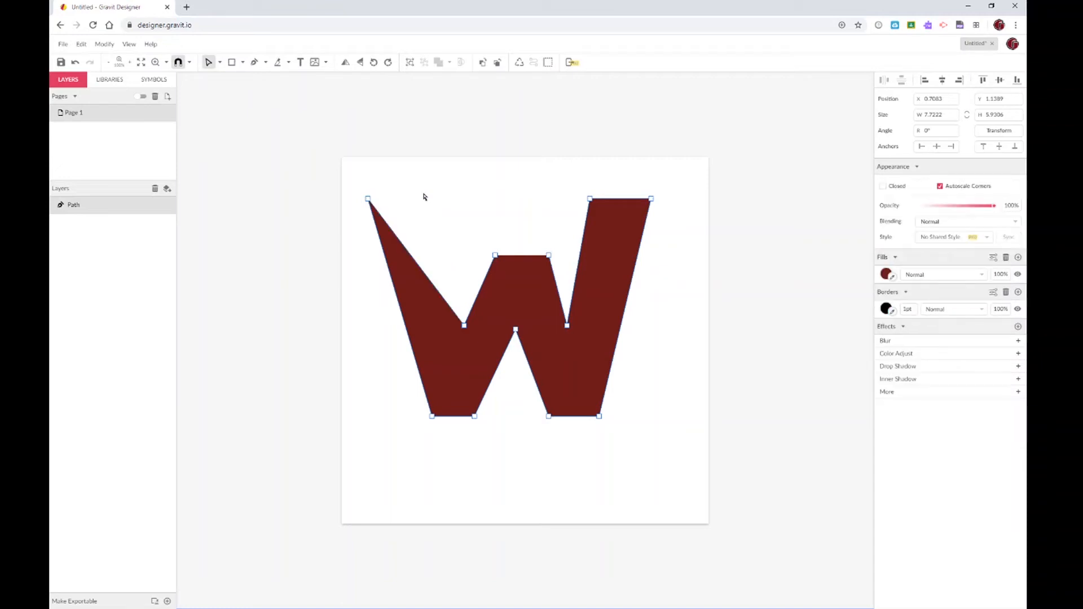
pyautogui.hotkey('ctrl', 'z')
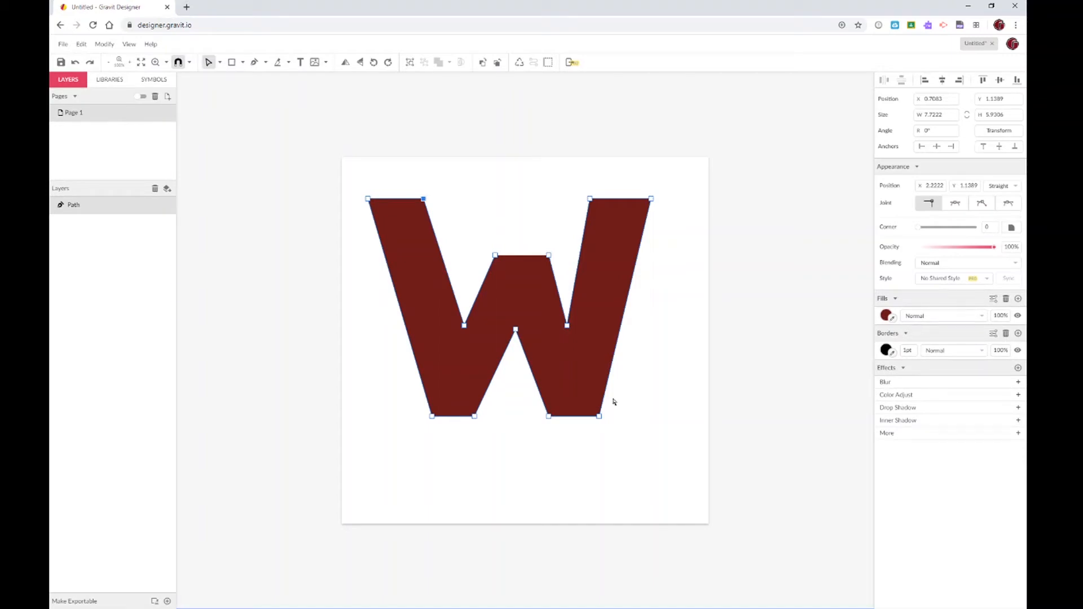
pyautogui.click(664, 326)
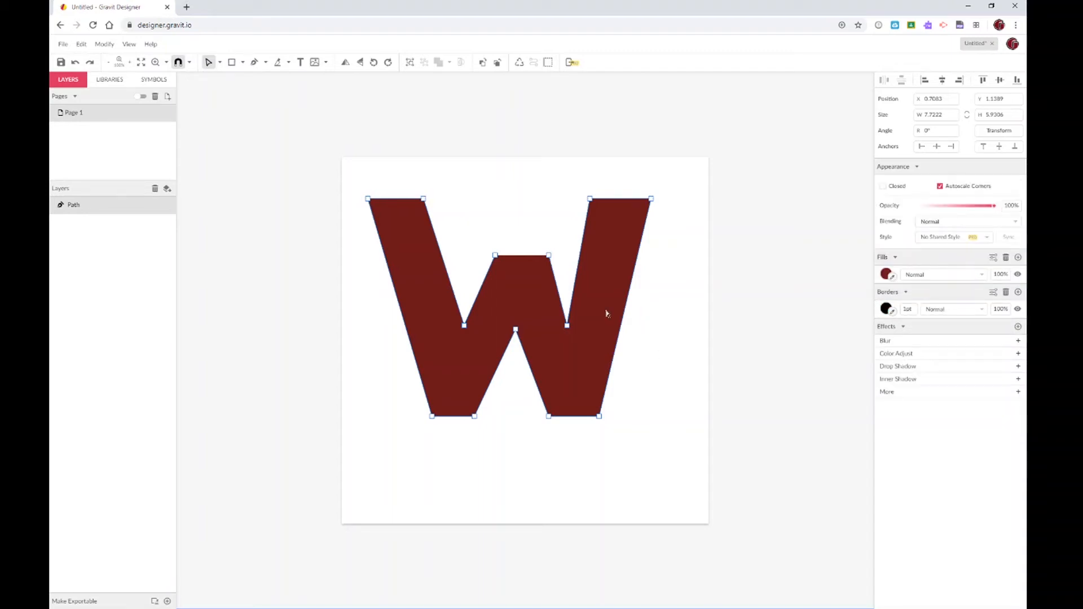
pyautogui.press('Delete')
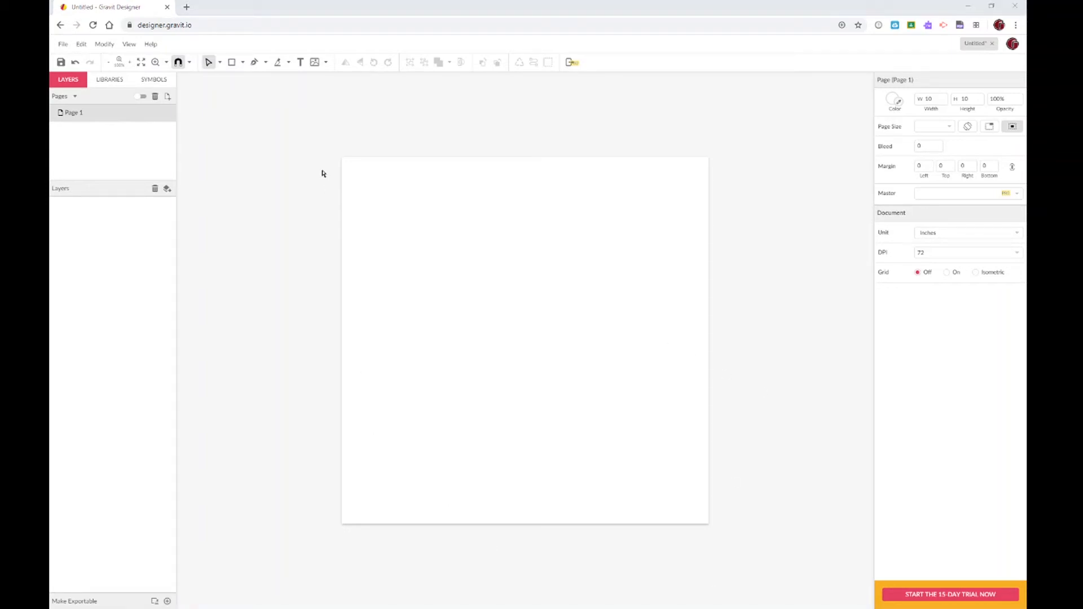
# Draw a diagonal test path with the Pen tool, then delete it
pyautogui.click(254, 62)
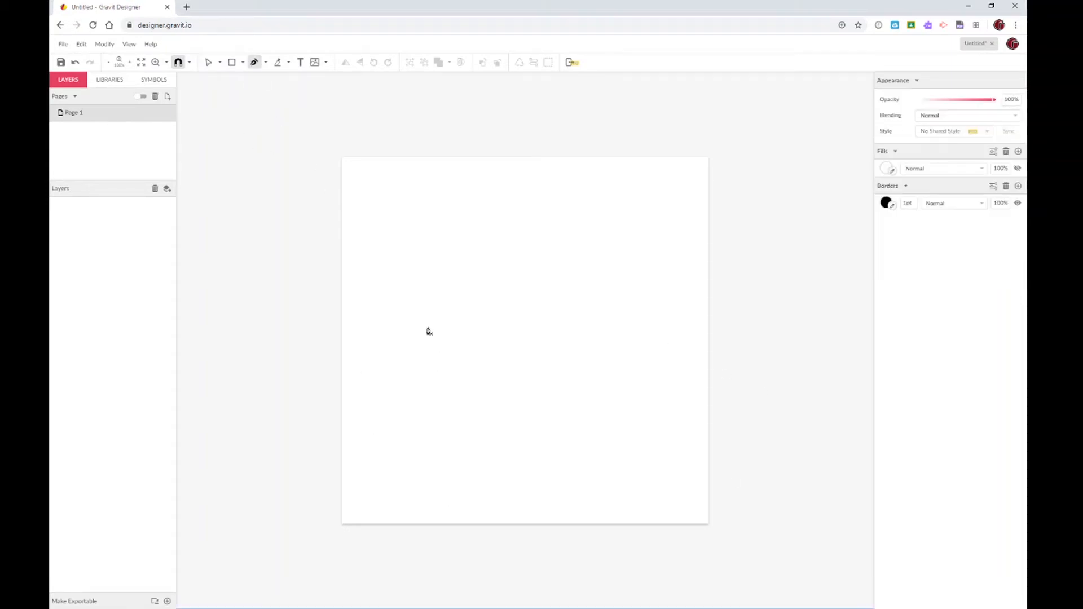
pyautogui.click(401, 269)
pyautogui.click(514, 361)
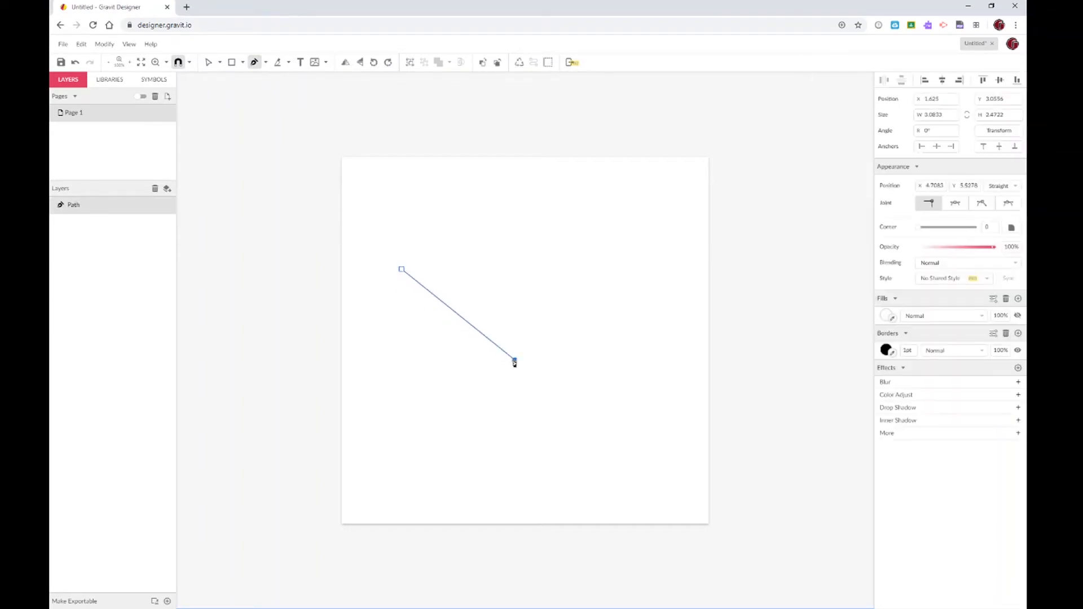
pyautogui.press('Delete')
# Start a new path higher up with right-pointing handles and place the next point to its right
pyautogui.click(401, 241)
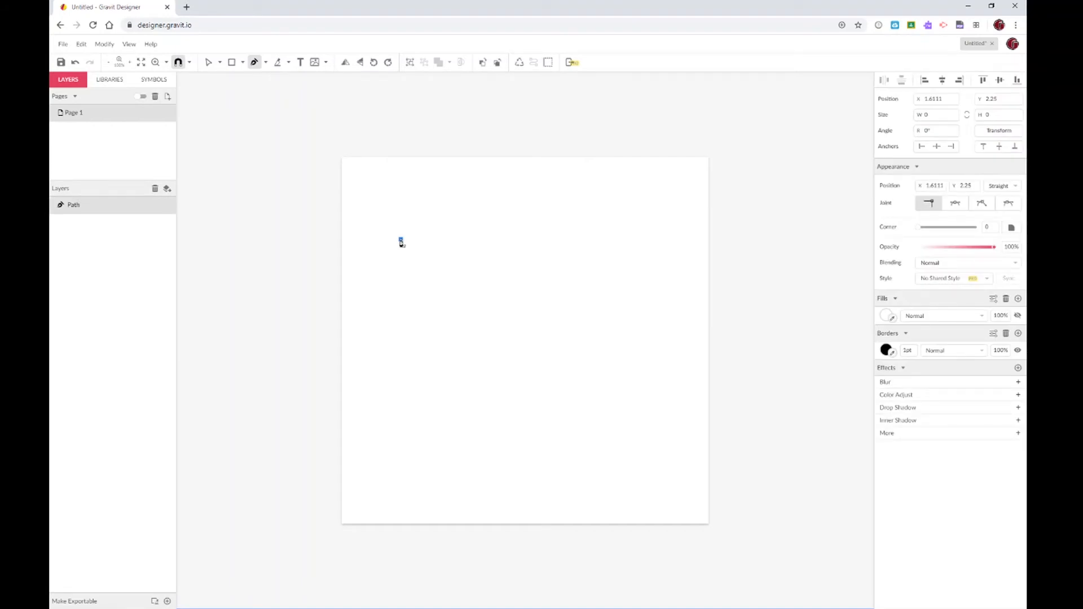
pyautogui.moveTo(401, 242); pyautogui.dragTo(424, 241)
pyautogui.moveTo(424, 241)
pyautogui.mouseDown()
pyautogui.moveTo(423, 264)
pyautogui.moveTo(446, 251)
pyautogui.moveTo(428, 204)
pyautogui.moveTo(383, 195)
pyautogui.moveTo(362, 232)
pyautogui.moveTo(368, 281)
pyautogui.moveTo(399, 300)
pyautogui.moveTo(428, 291)
pyautogui.moveTo(438, 261)
pyautogui.moveTo(395, 237)
pyautogui.moveTo(436, 241)
pyautogui.mouseUp()
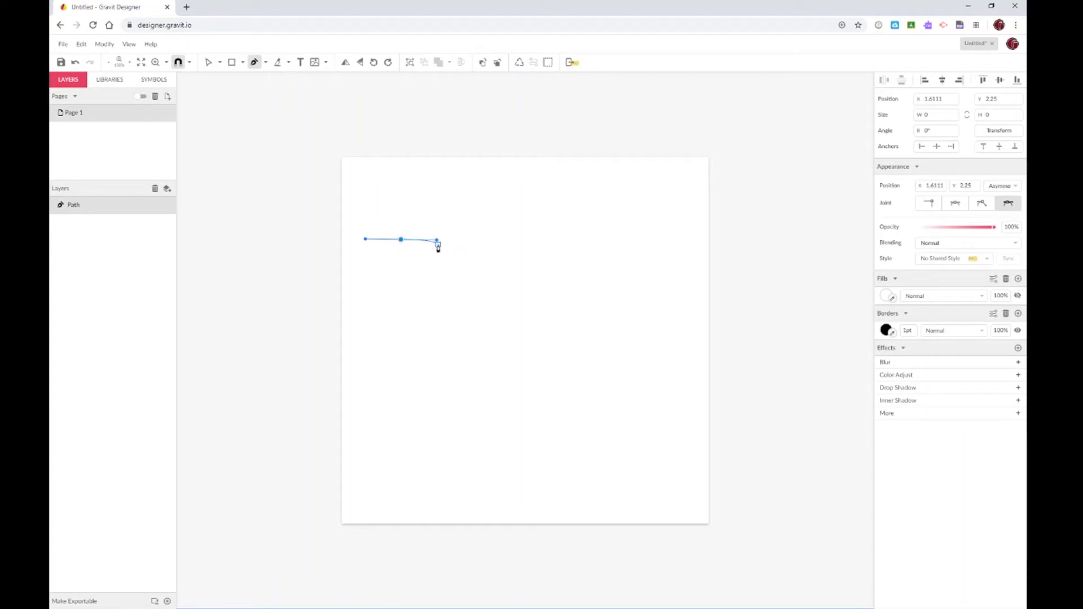
pyautogui.click(437, 242)
# Add curved anchors at the top-right, lower-left and centre, then close the path at its start and smooth it
pyautogui.click(601, 240)
pyautogui.moveTo(601, 244); pyautogui.dragTo(607, 336)
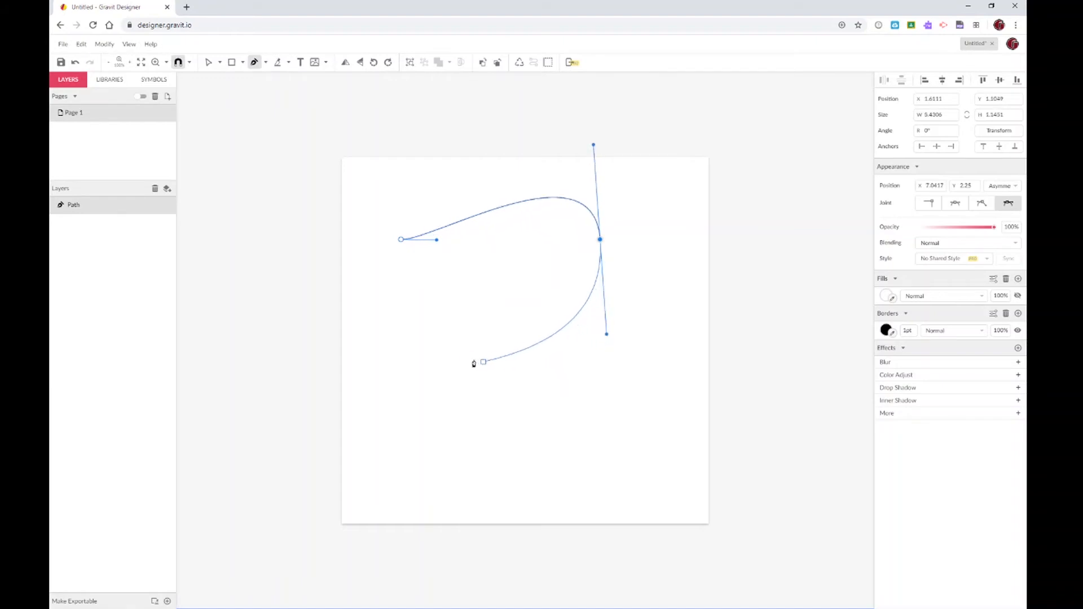
pyautogui.moveTo(421, 341); pyautogui.dragTo(416, 270)
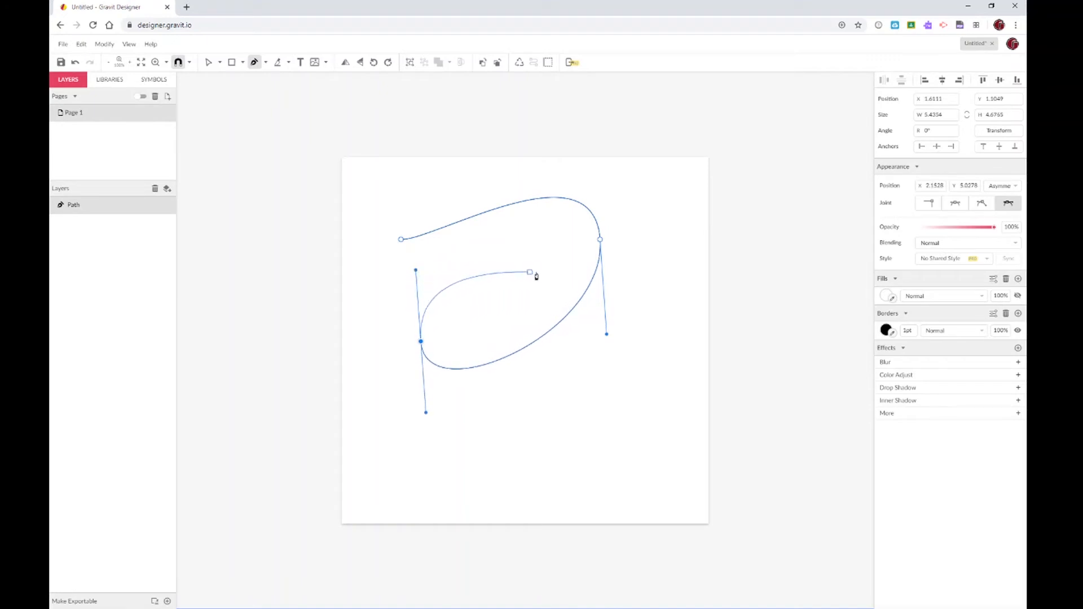
pyautogui.moveTo(547, 274); pyautogui.dragTo(541, 235)
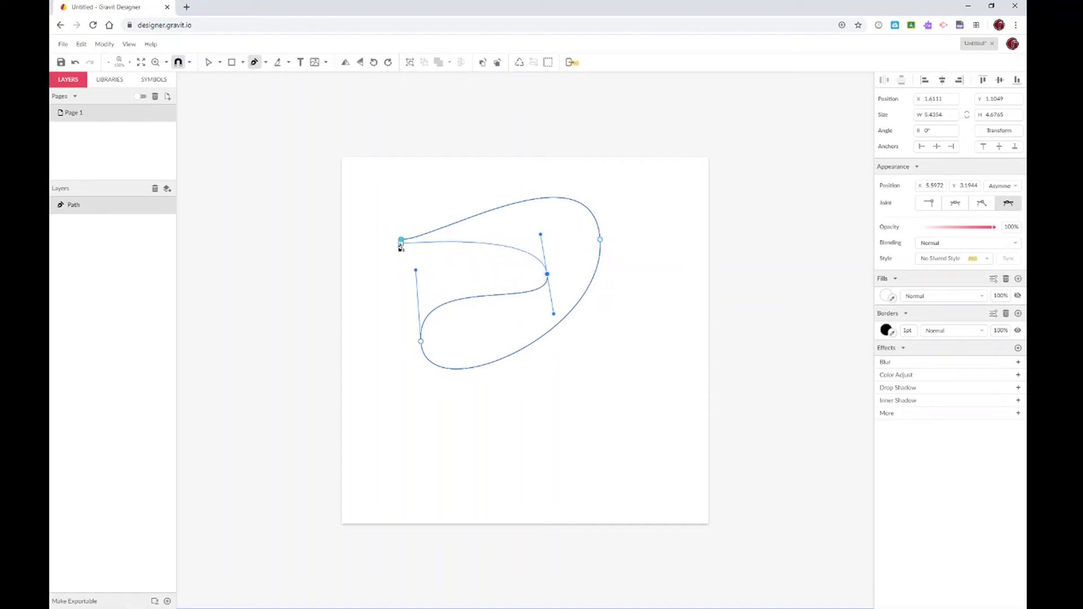
pyautogui.click(400, 240)
pyautogui.moveTo(401, 240); pyautogui.dragTo(436, 167)
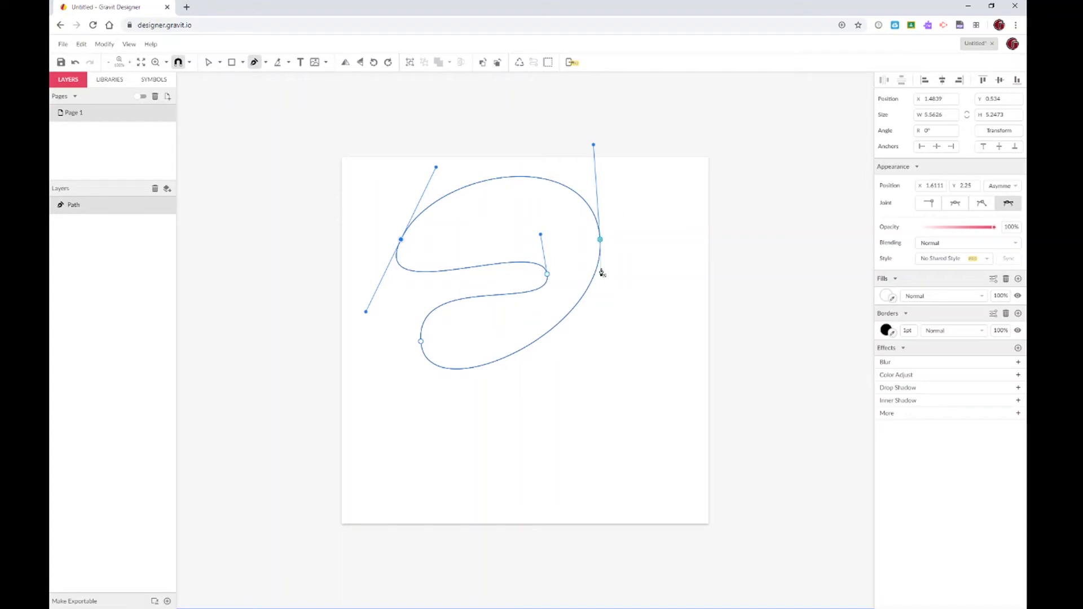
# Fill the closed outline with red #D01919, then reselect the path and its left anchor point
pyautogui.click(885, 298)
pyautogui.click(991, 333)
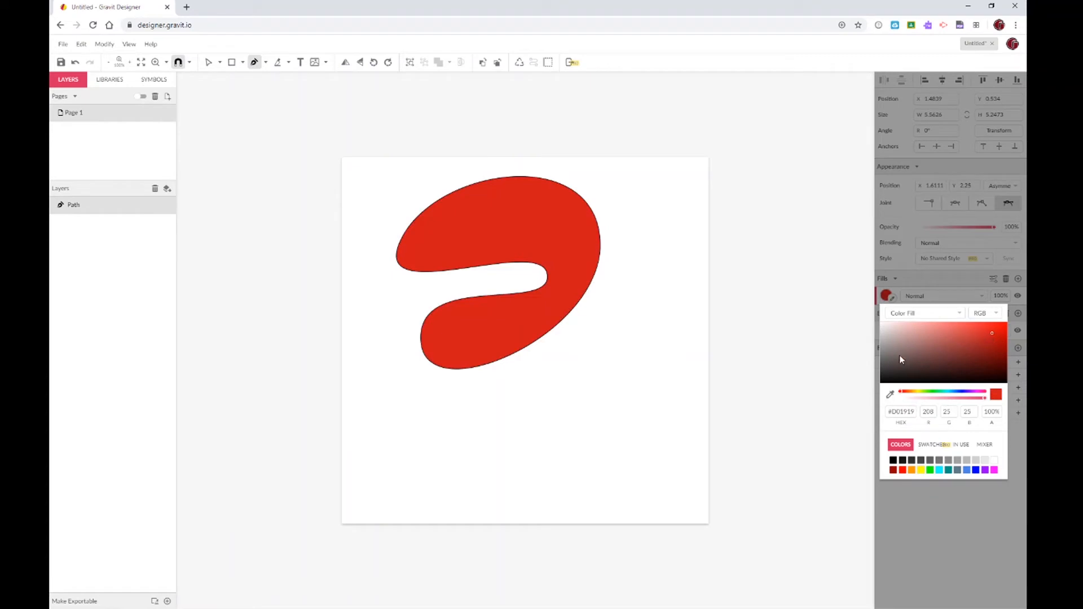
pyautogui.click(208, 62)
pyautogui.click(356, 173)
pyautogui.click(442, 249)
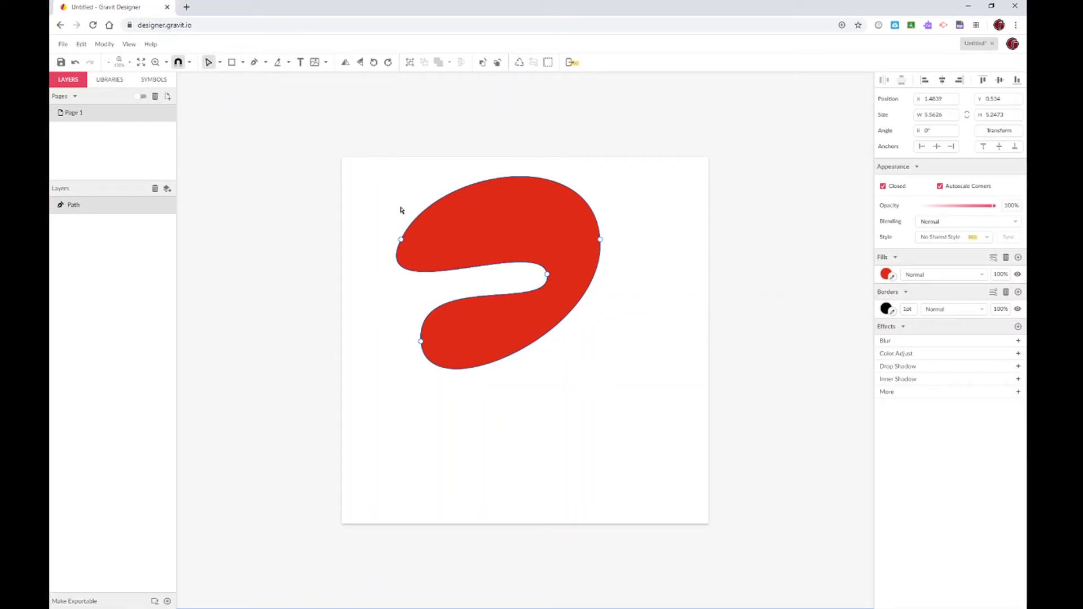
pyautogui.click(401, 241)
# Reposition the left, bottom, right and inner anchors to lengthen and reshape the red shape
pyautogui.moveTo(401, 240)
pyautogui.mouseDown()
pyautogui.moveTo(376, 210)
pyautogui.moveTo(443, 204)
pyautogui.moveTo(470, 241)
pyautogui.moveTo(400, 260)
pyautogui.moveTo(394, 243)
pyautogui.mouseUp()
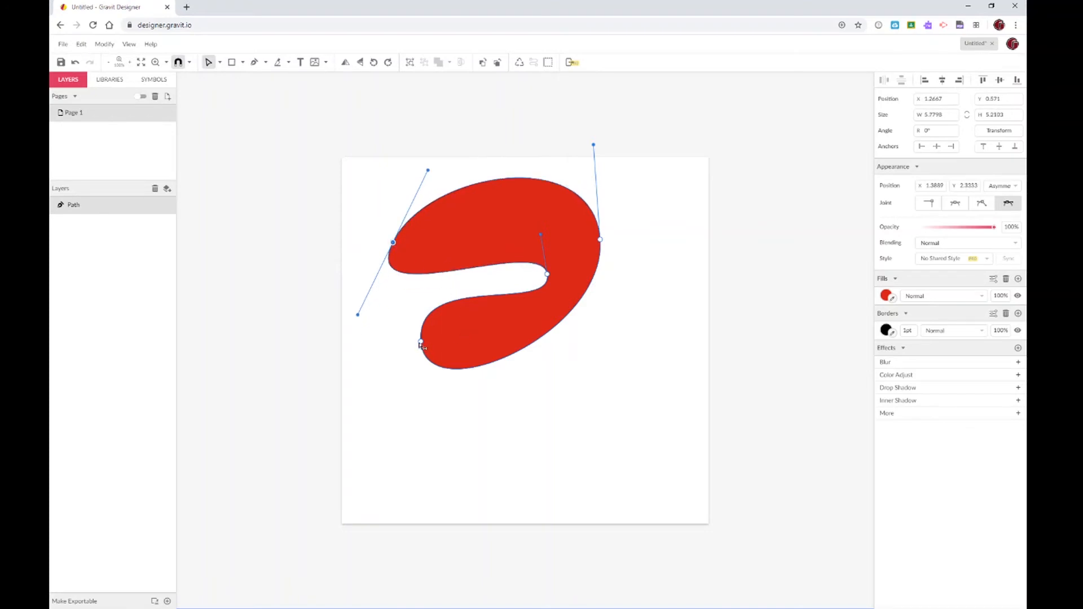
pyautogui.moveTo(420, 343); pyautogui.dragTo(435, 439)
pyautogui.moveTo(600, 240); pyautogui.dragTo(648, 378)
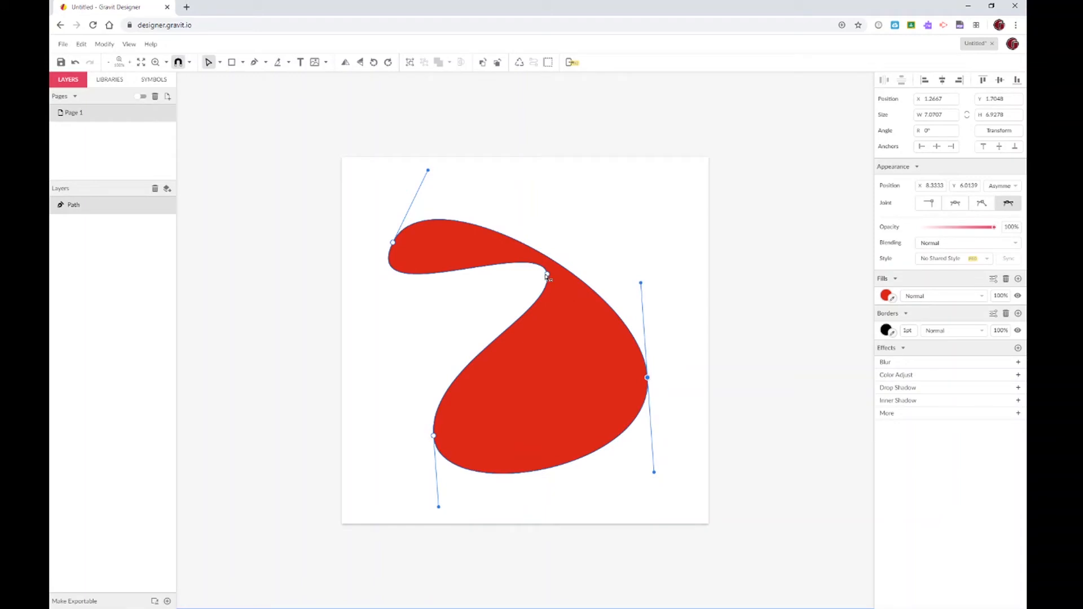
pyautogui.moveTo(547, 276); pyautogui.dragTo(525, 332)
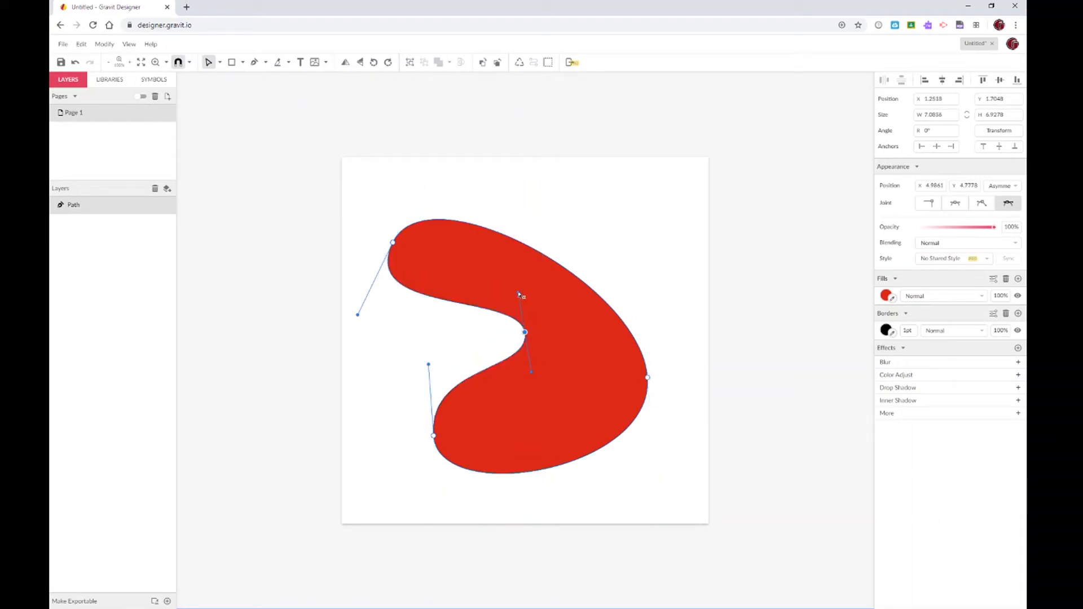
# Adjust the inner, lower-left and lower-right handles to smooth the notch and swell the lower-left lobe
pyautogui.moveTo(519, 294); pyautogui.dragTo(663, 304)
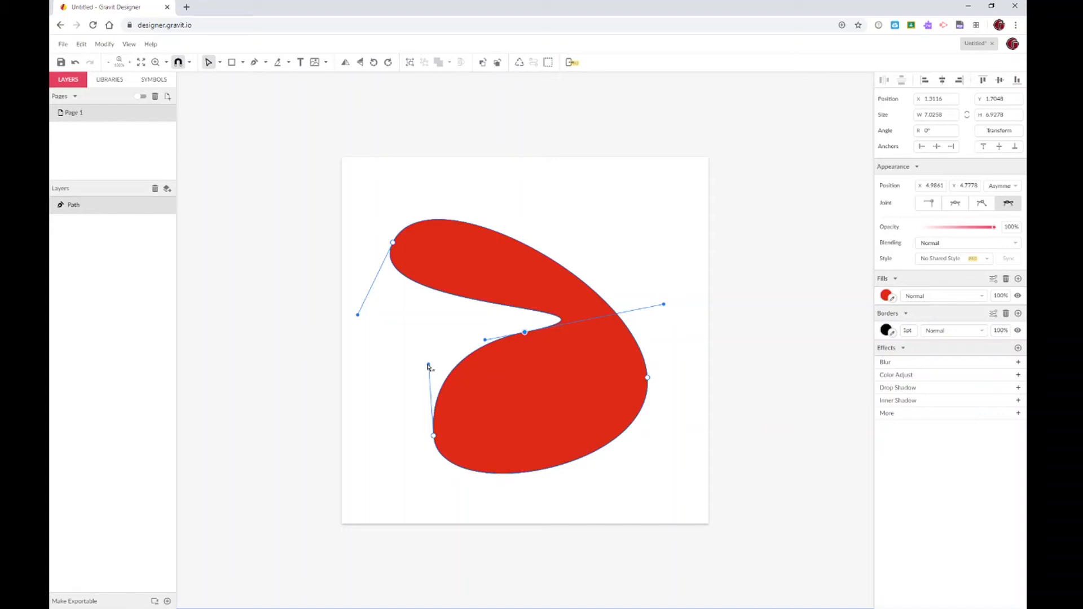
pyautogui.moveTo(428, 366); pyautogui.dragTo(367, 384)
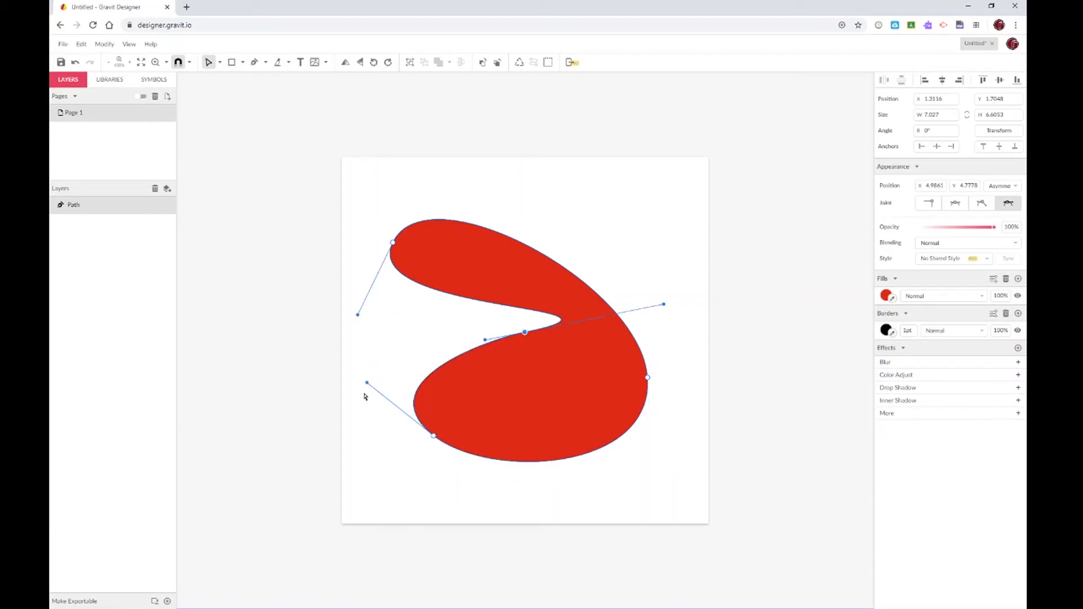
pyautogui.moveTo(365, 396); pyautogui.dragTo(495, 386)
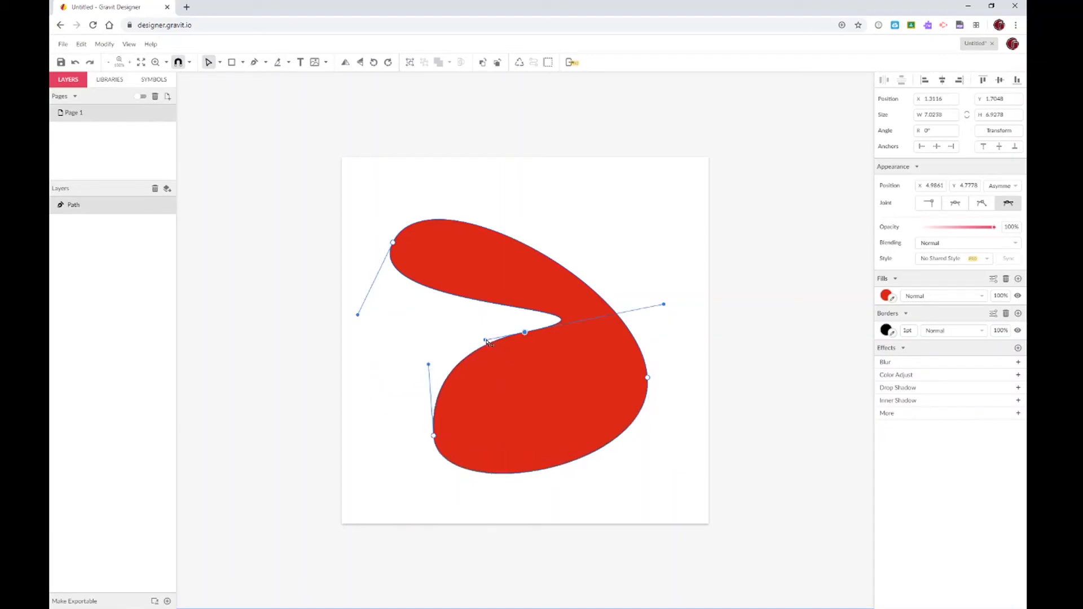
pyautogui.moveTo(489, 343); pyautogui.dragTo(260, 365)
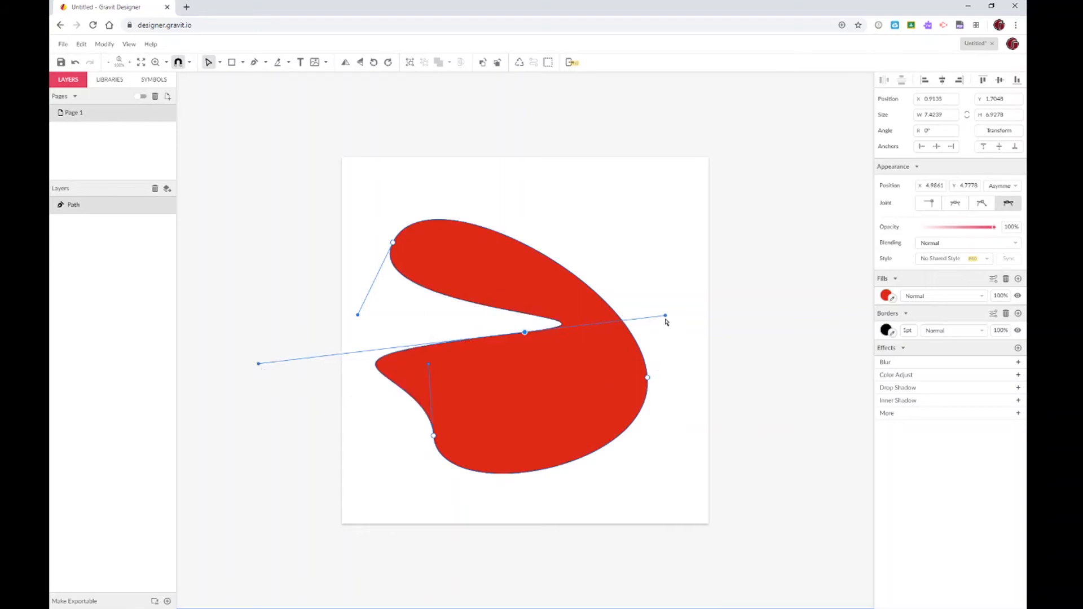
pyautogui.moveTo(666, 319); pyautogui.dragTo(506, 317)
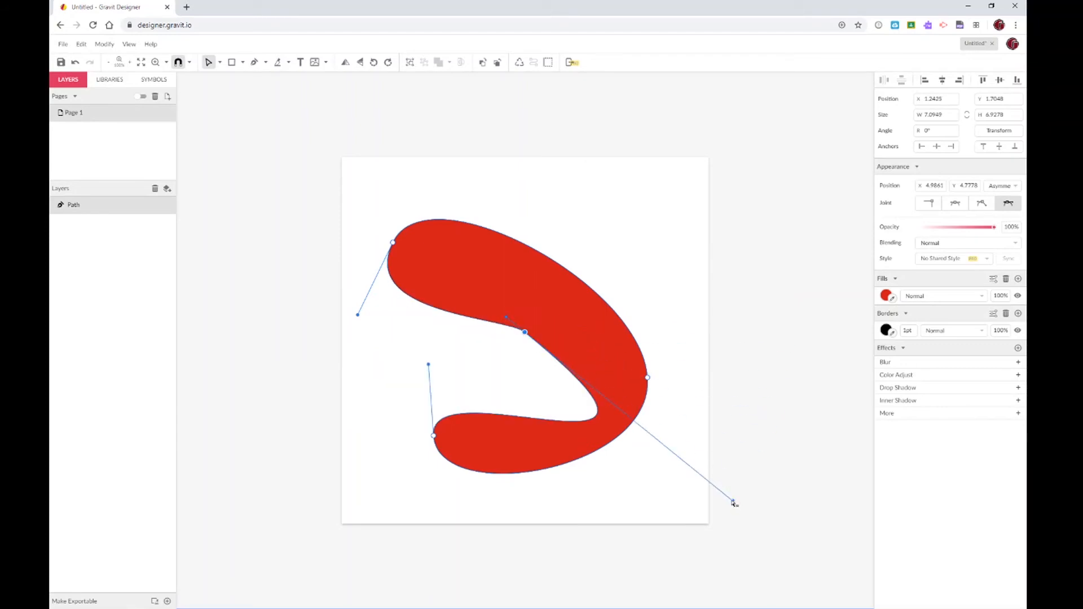
pyautogui.moveTo(733, 501); pyautogui.dragTo(629, 366)
pyautogui.click(647, 251)
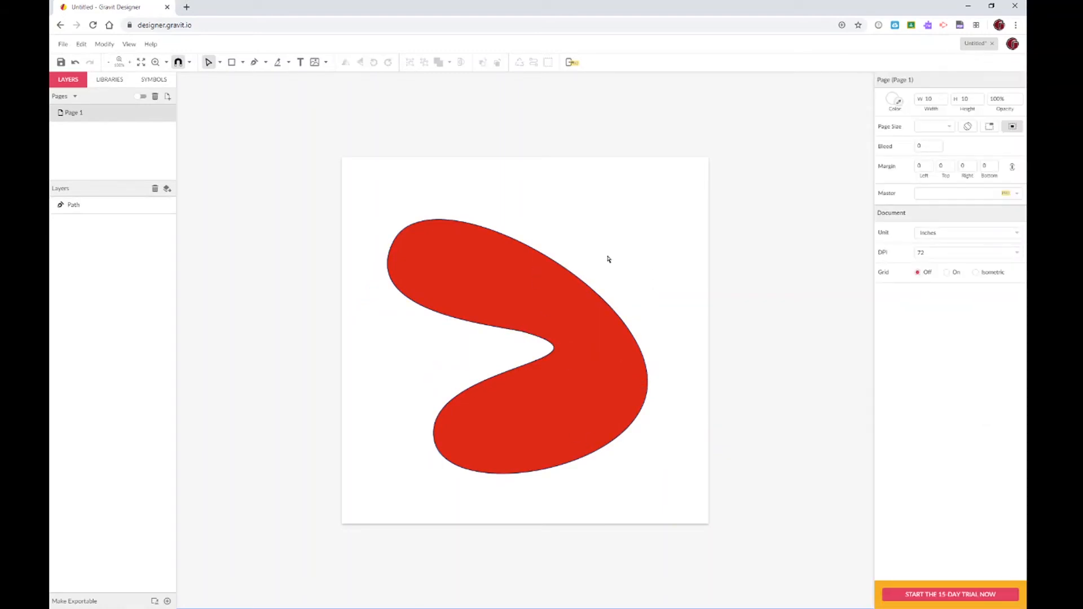
# Select the red hook-shaped path and delete it, leaving Page 1 blank
pyautogui.click(519, 304)
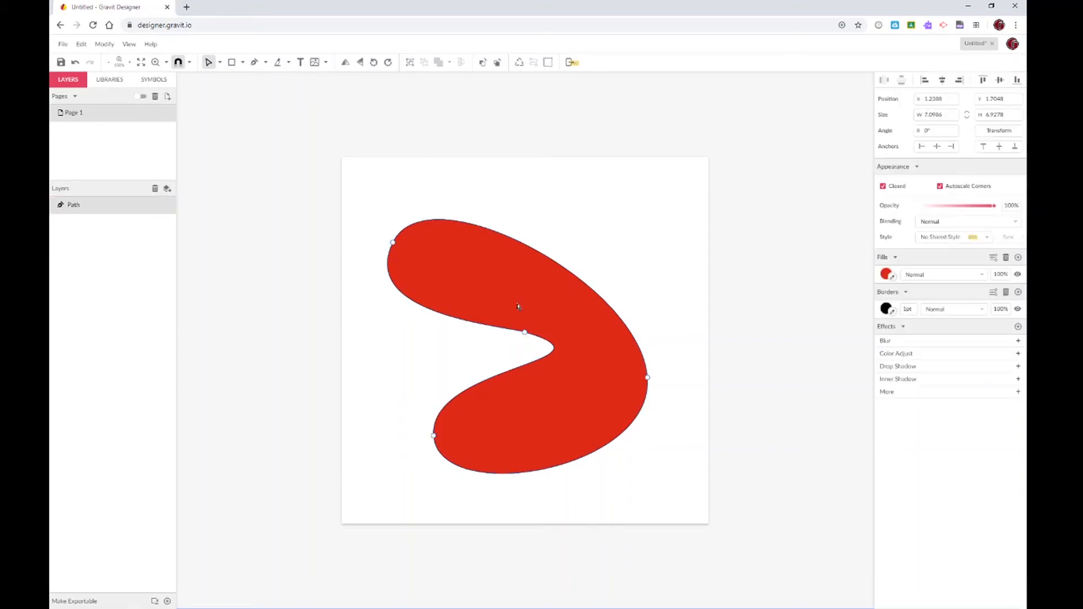
pyautogui.press('Delete')
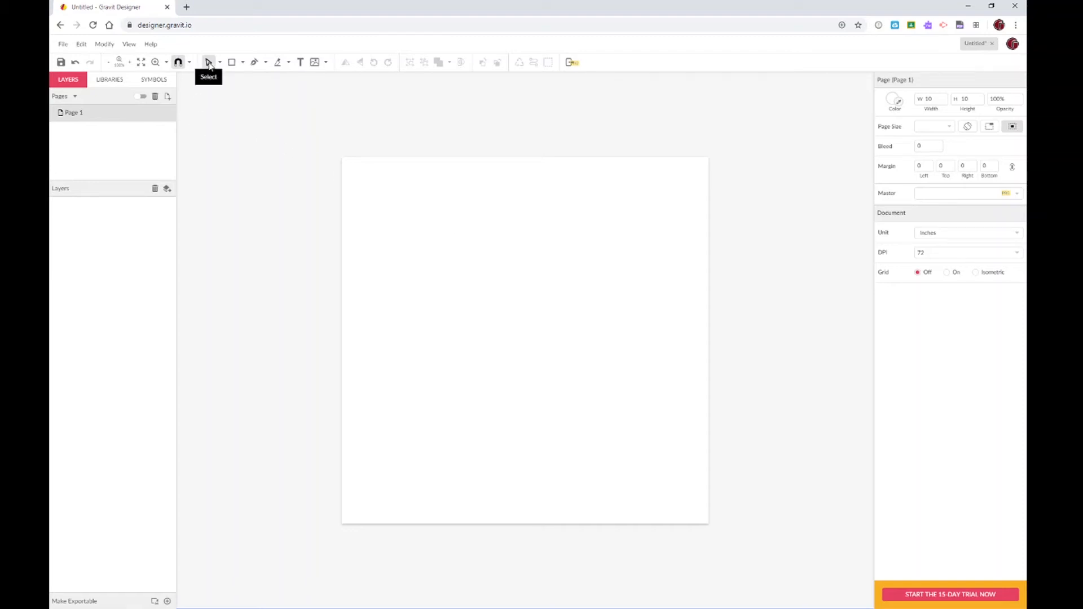
# With the Pen tool, trace the P's straight stem: top-left, bottom-left, bottom-right and up the right side
pyautogui.click(253, 62)
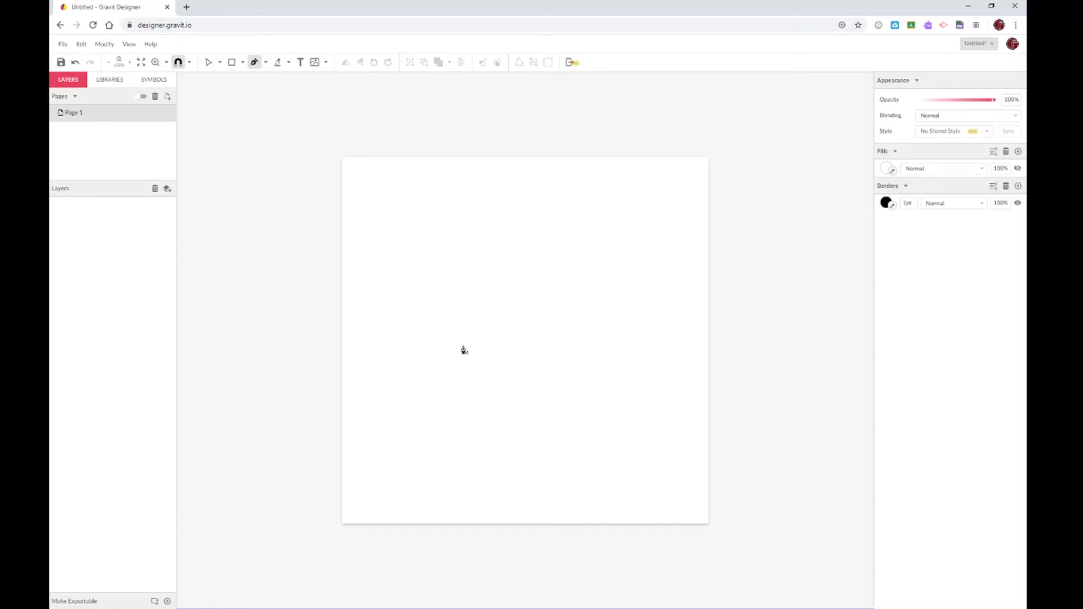
pyautogui.click(425, 221)
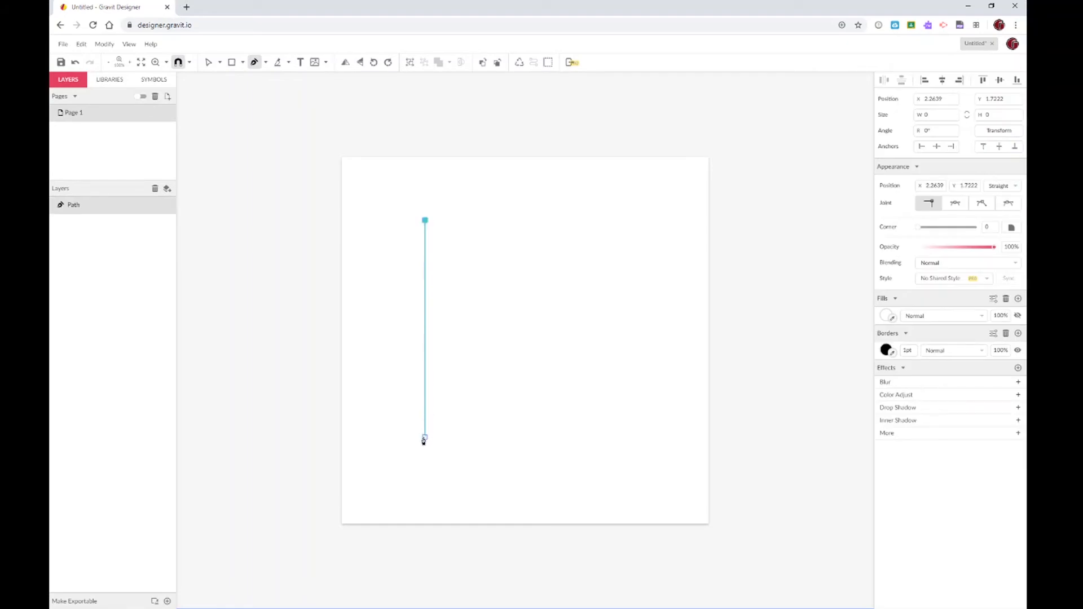
pyautogui.click(425, 438)
pyautogui.click(483, 437)
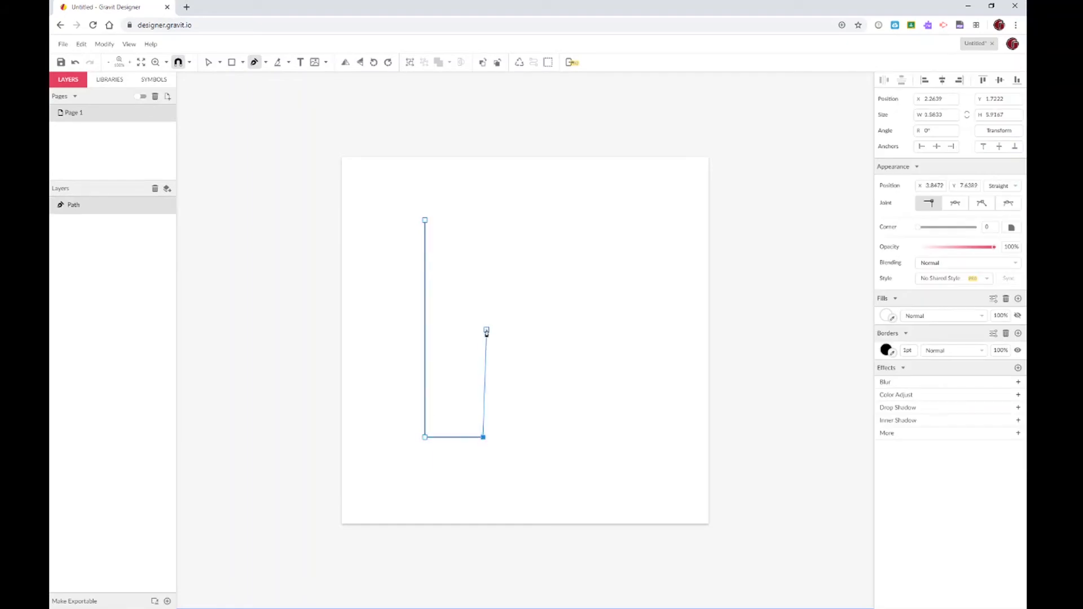
pyautogui.click(482, 332)
# Add the P's bowl anchors, close the outline on its start point, and deselect it
pyautogui.click(510, 324)
pyautogui.moveTo(534, 298); pyautogui.dragTo(537, 273)
pyautogui.click(530, 237)
pyautogui.click(503, 220)
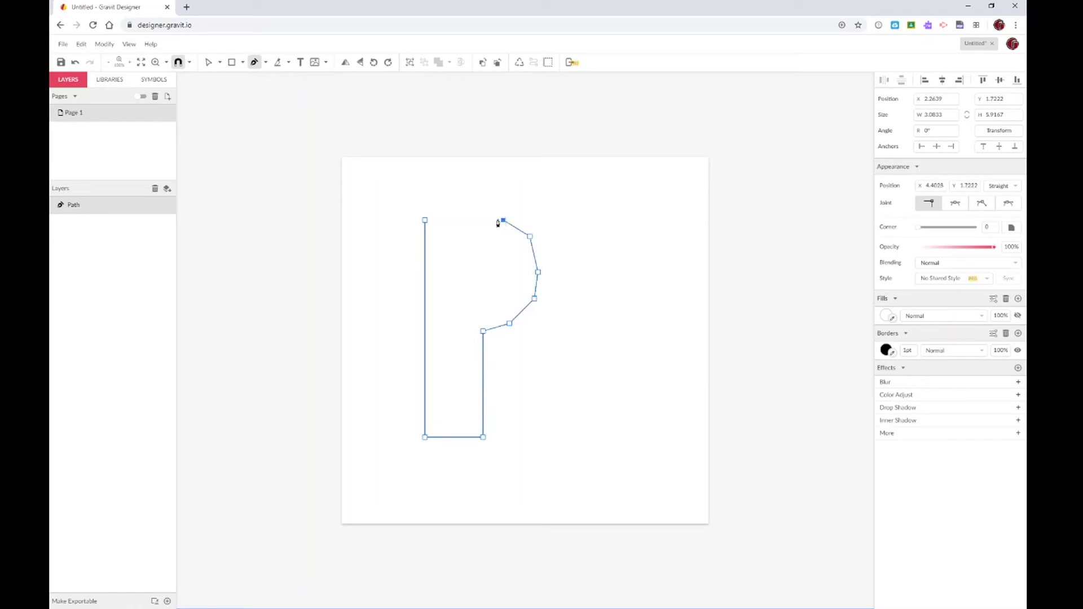
pyautogui.click(425, 220)
pyautogui.click(425, 220)
pyautogui.click(209, 62)
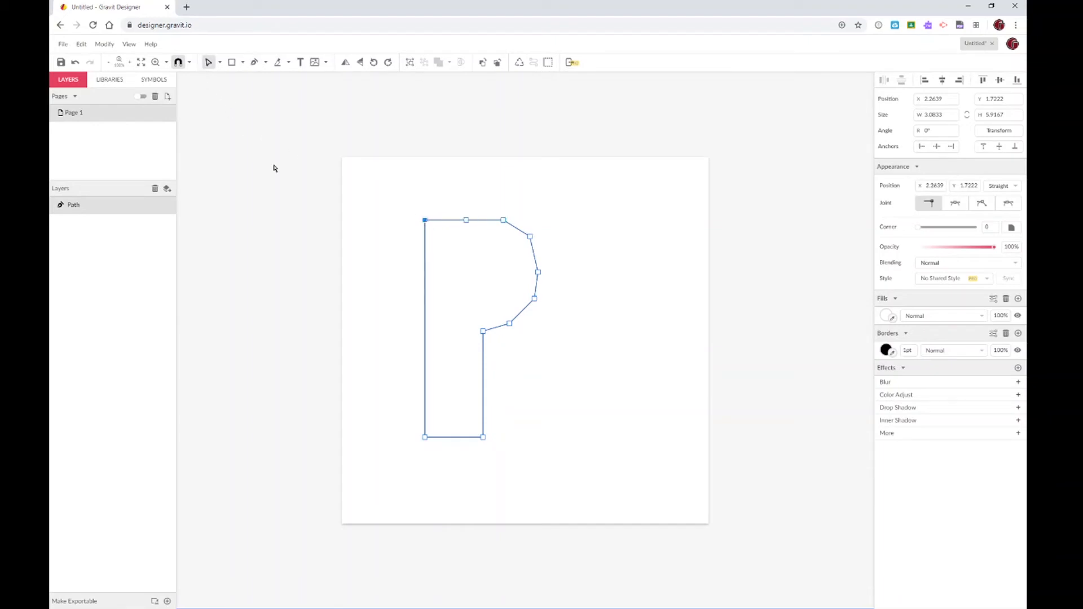
pyautogui.click(287, 194)
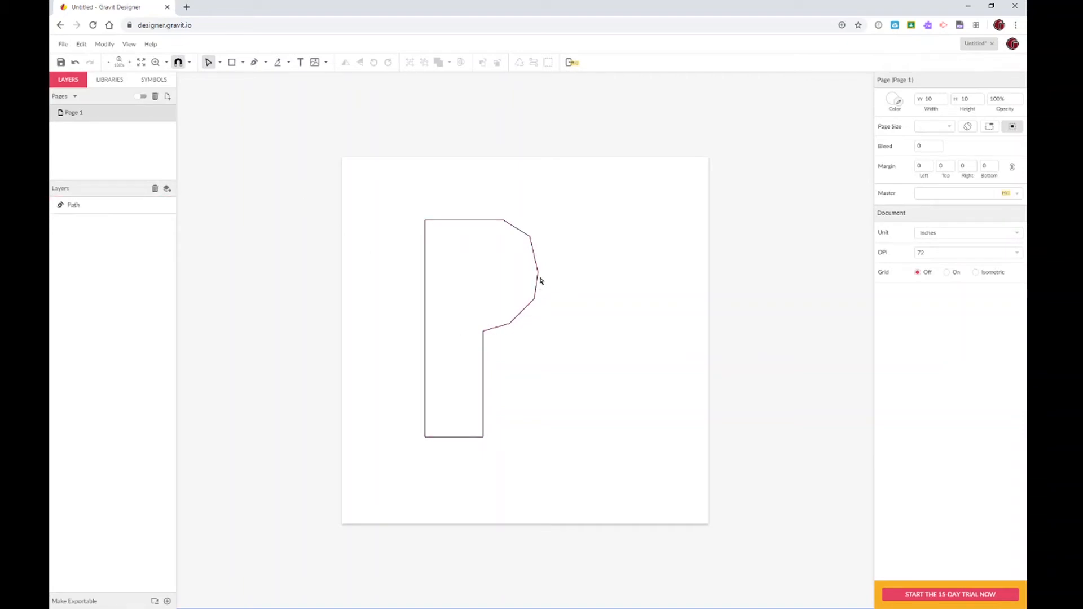
# Undo the P's last segments and redraw its bowl with one curved anchor
pyautogui.hotkey('ctrl', 'z')
pyautogui.hotkey('ctrl', 'z')
pyautogui.hotkey('ctrl', 'z')
pyautogui.hotkey('ctrl', 'z')
pyautogui.hotkey('ctrl', 'z')
pyautogui.hotkey('ctrl', 'z')
pyautogui.hotkey('ctrl', 'z')
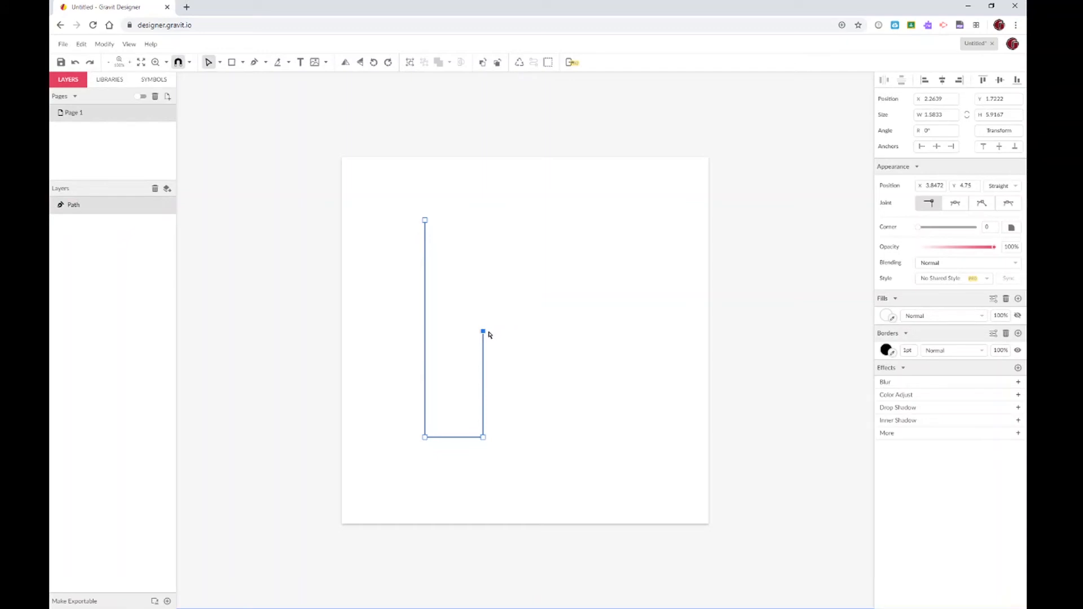
pyautogui.click(255, 62)
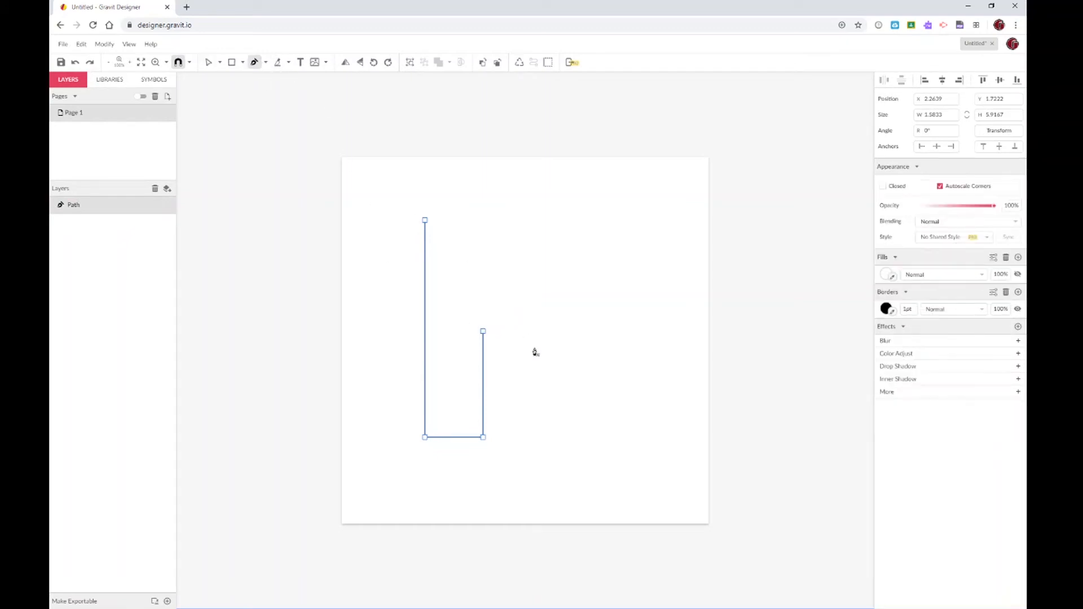
pyautogui.click(483, 332)
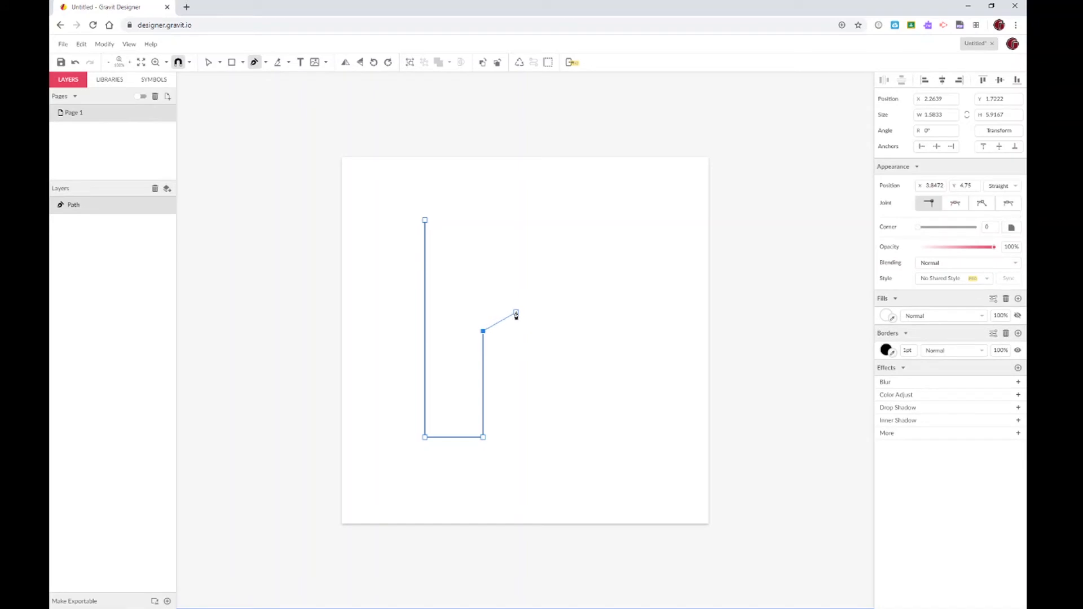
pyautogui.moveTo(516, 312); pyautogui.dragTo(403, 227)
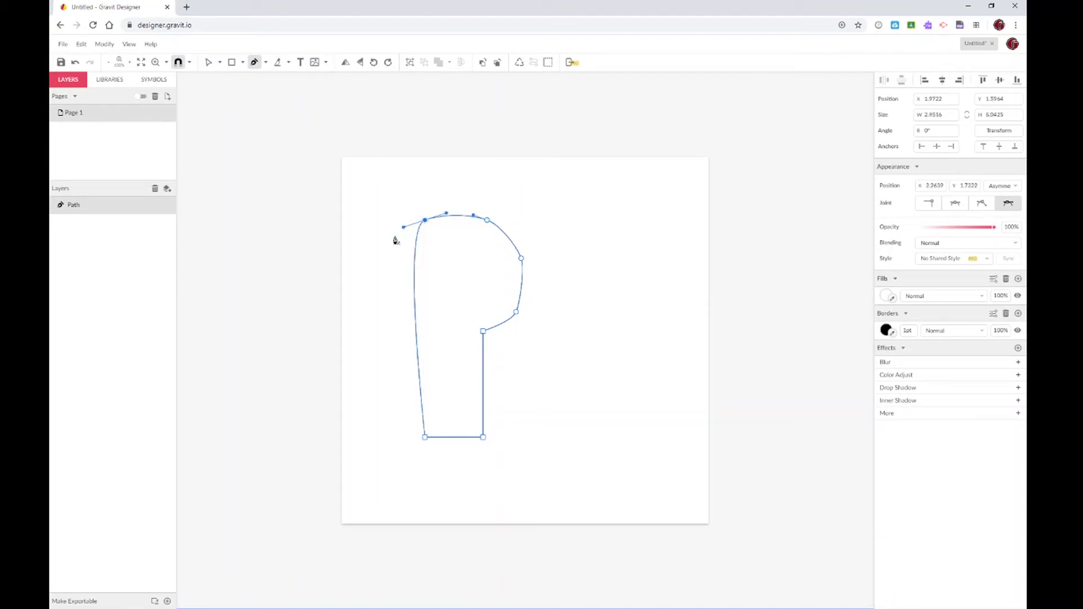
# Delete the outline's top-left anchor so the left edge slants up to the bowl
pyautogui.click(208, 62)
pyautogui.click(314, 202)
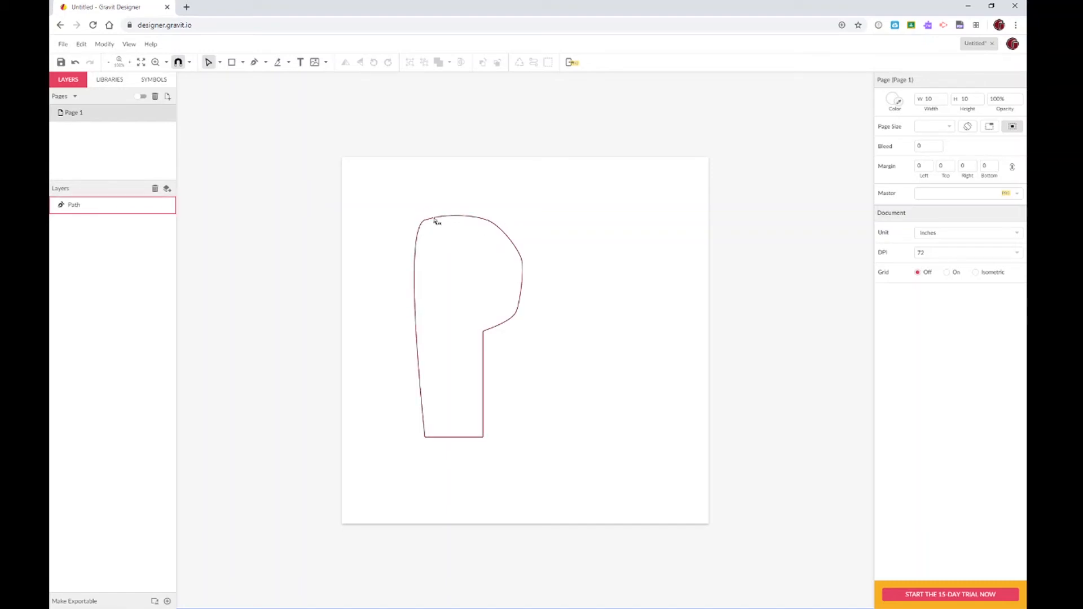
pyautogui.click(454, 242)
pyautogui.press('Delete')
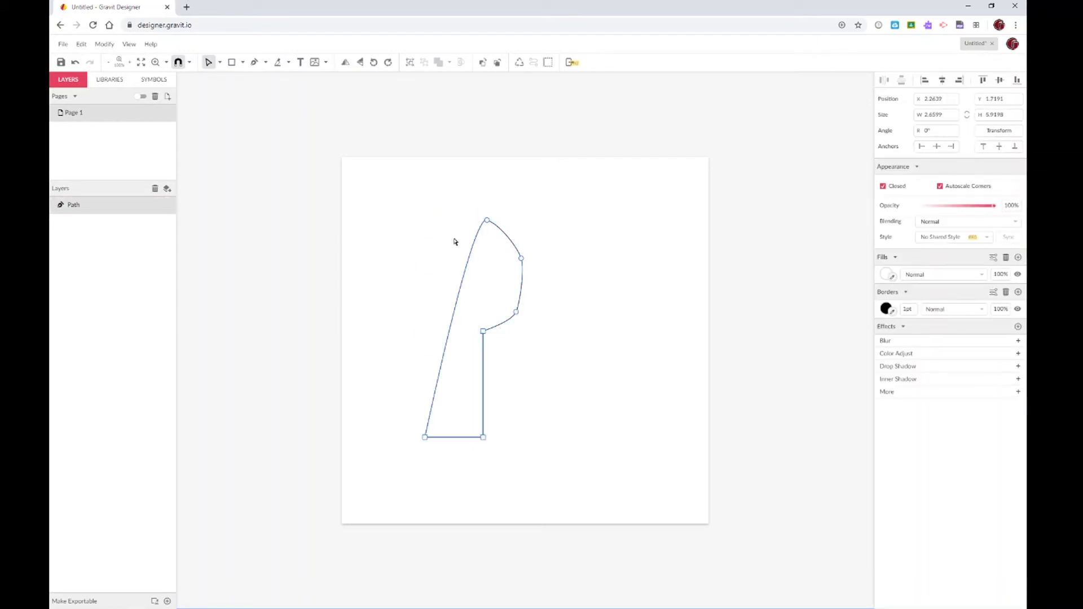
pyautogui.press('Delete')
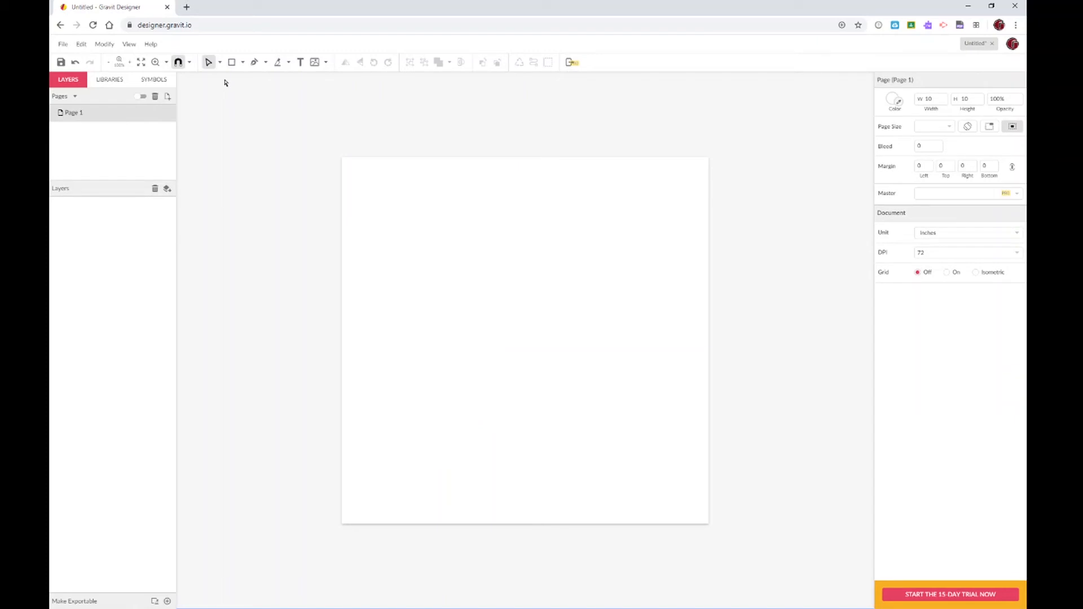
# Start the wave with a curved left anchor and a first peak with horizontal handles
pyautogui.click(253, 62)
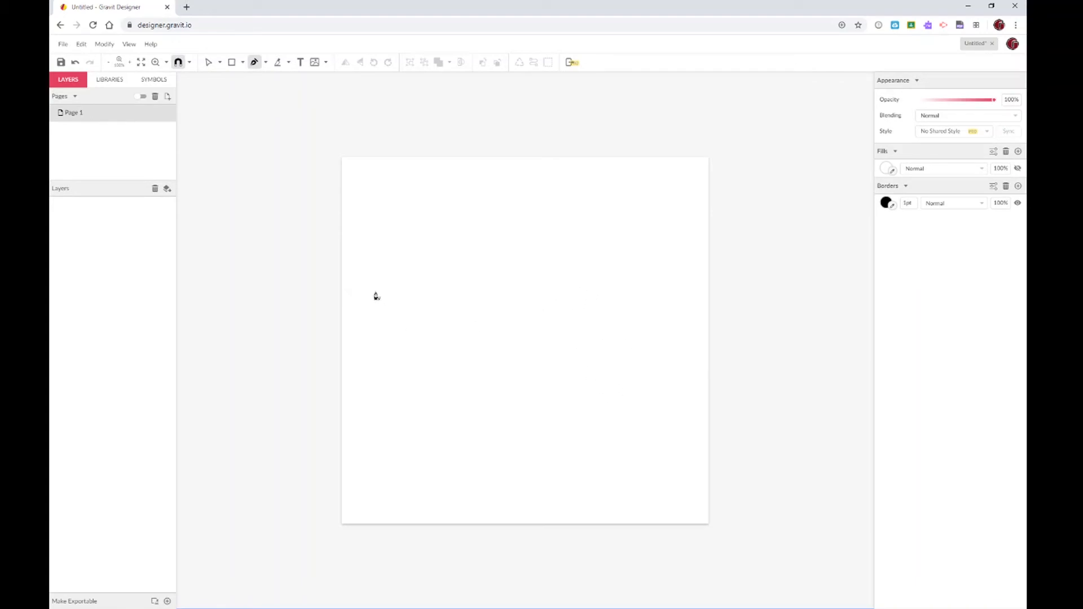
pyautogui.moveTo(376, 292); pyautogui.dragTo(376, 267)
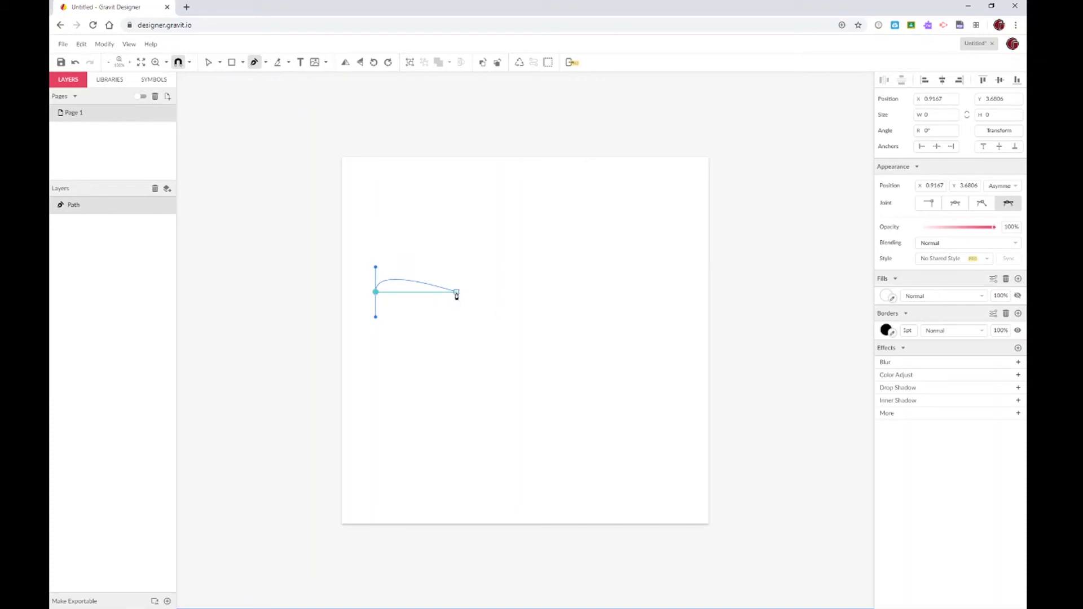
pyautogui.click(417, 203)
pyautogui.moveTo(417, 204); pyautogui.dragTo(441, 203)
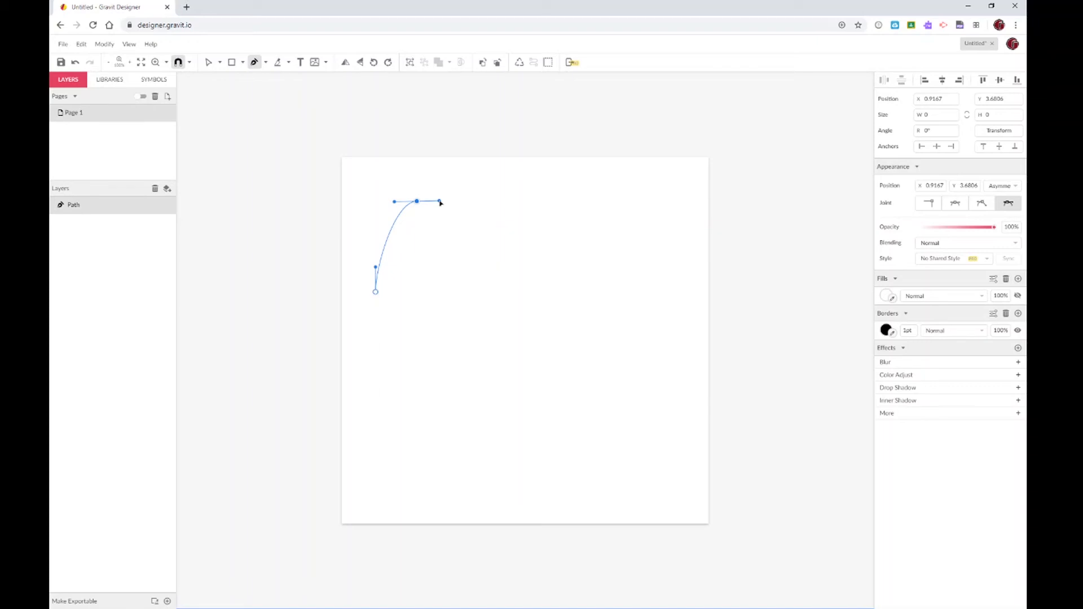
pyautogui.moveTo(441, 203); pyautogui.dragTo(439, 204)
# Continue the wave through a trough, a second peak and a second trough, ending at the right
pyautogui.click(452, 294)
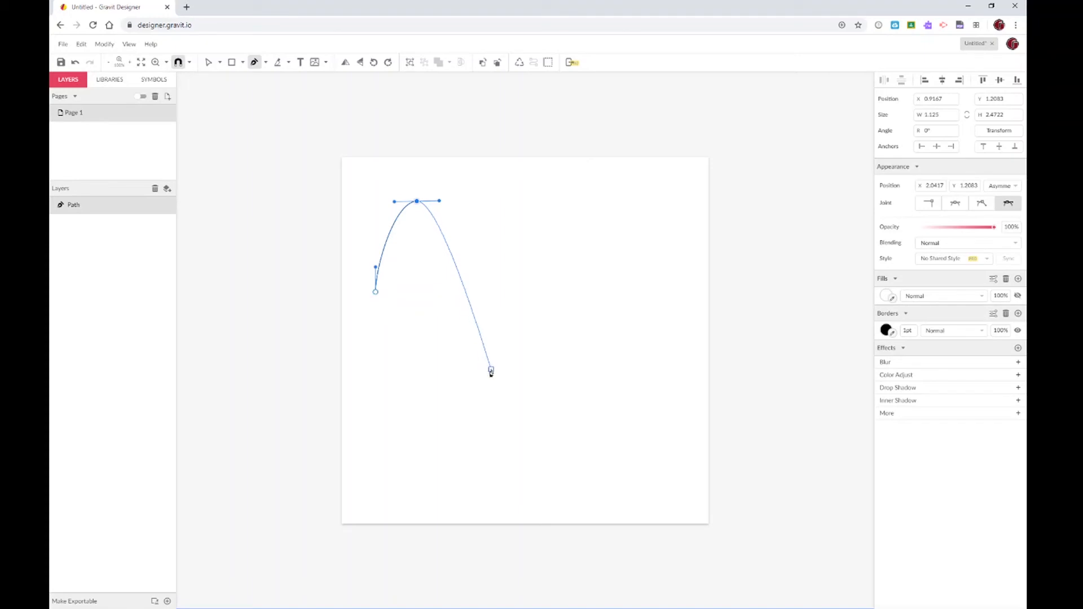
pyautogui.click(491, 372)
pyautogui.moveTo(491, 372); pyautogui.dragTo(522, 370)
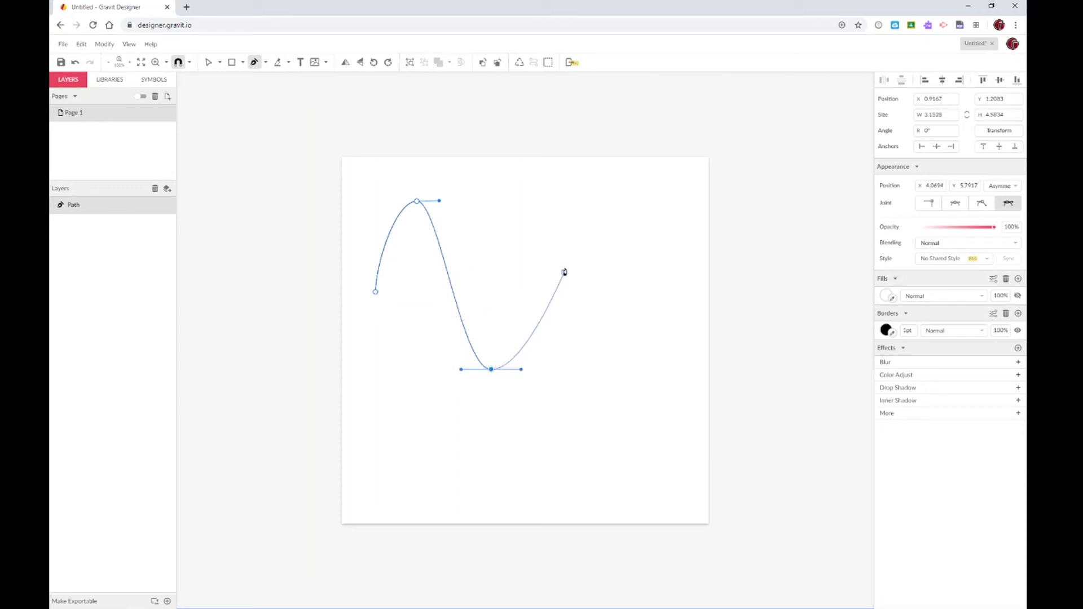
pyautogui.moveTo(564, 201); pyautogui.dragTo(595, 201)
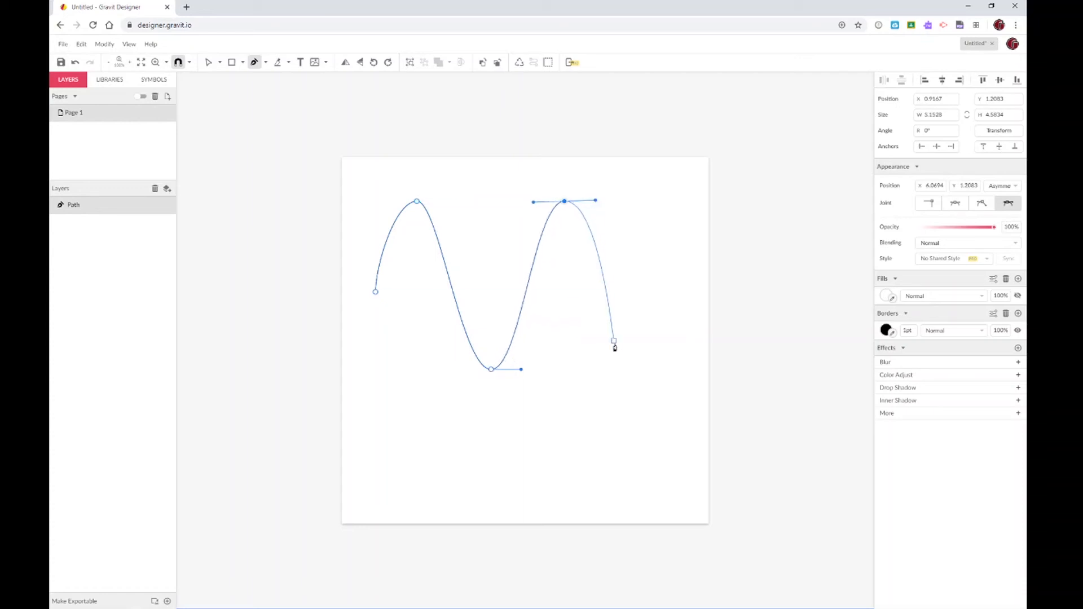
pyautogui.moveTo(630, 369); pyautogui.dragTo(665, 368)
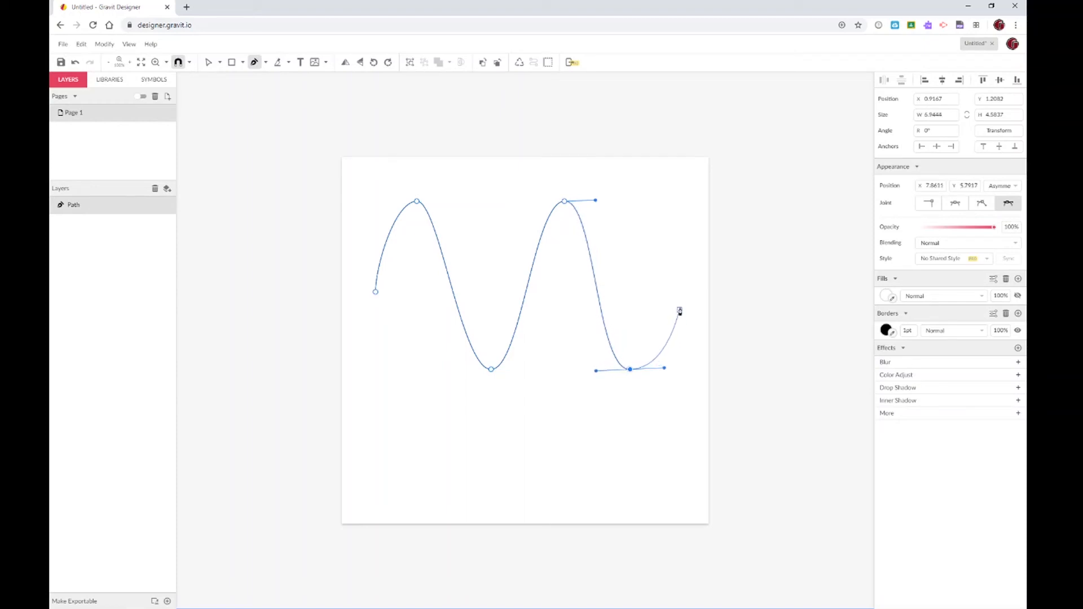
pyautogui.click(679, 292)
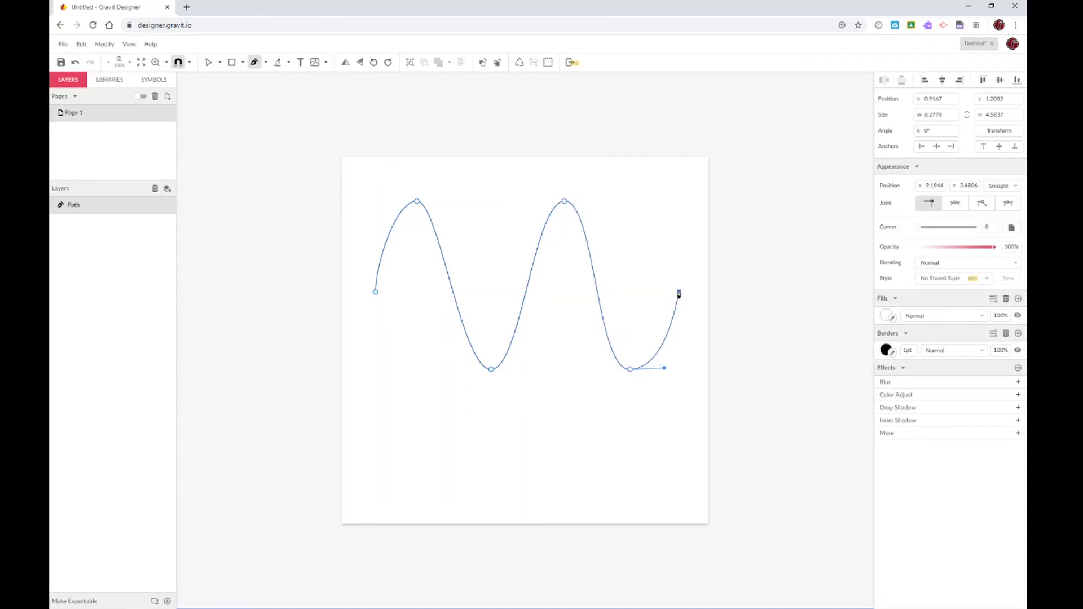
pyautogui.click(208, 62)
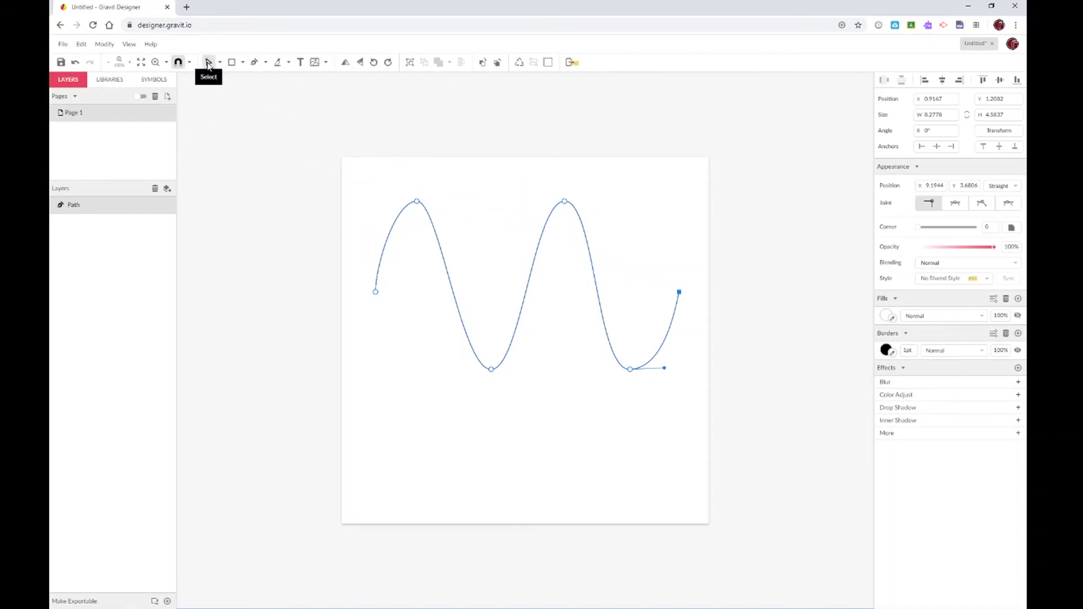
# Select the sine wave path, rotate it upright, then delete it
pyautogui.click(325, 253)
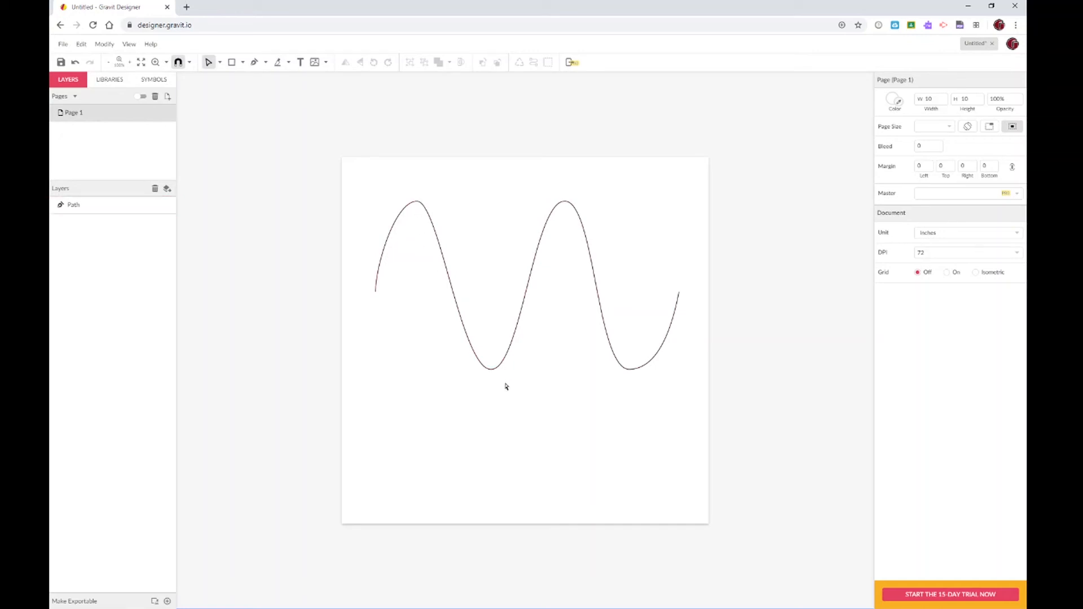
pyautogui.click(220, 62)
pyautogui.click(242, 79)
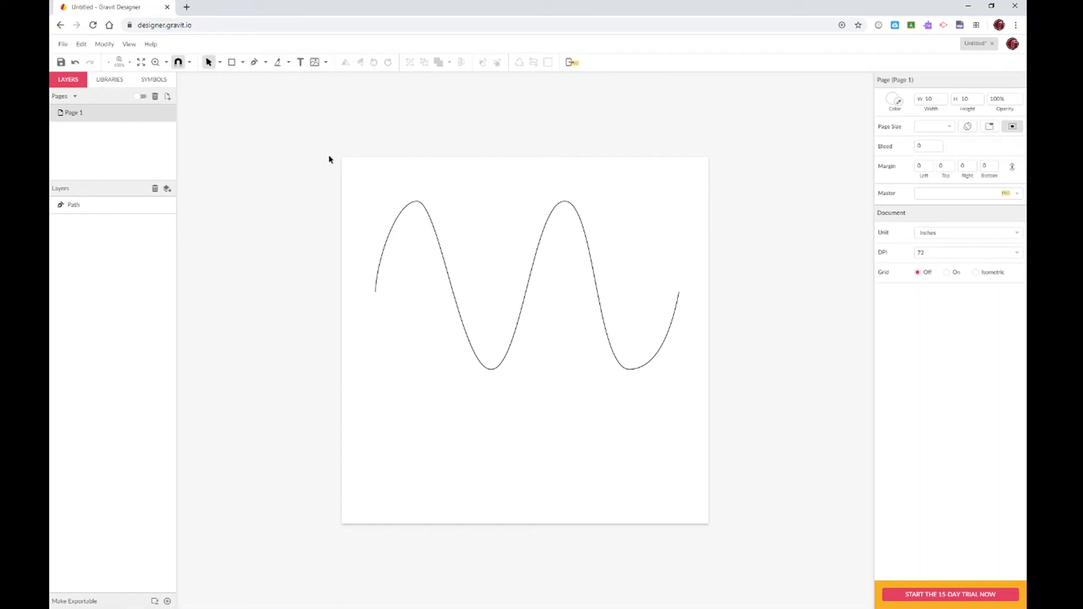
pyautogui.click(400, 218)
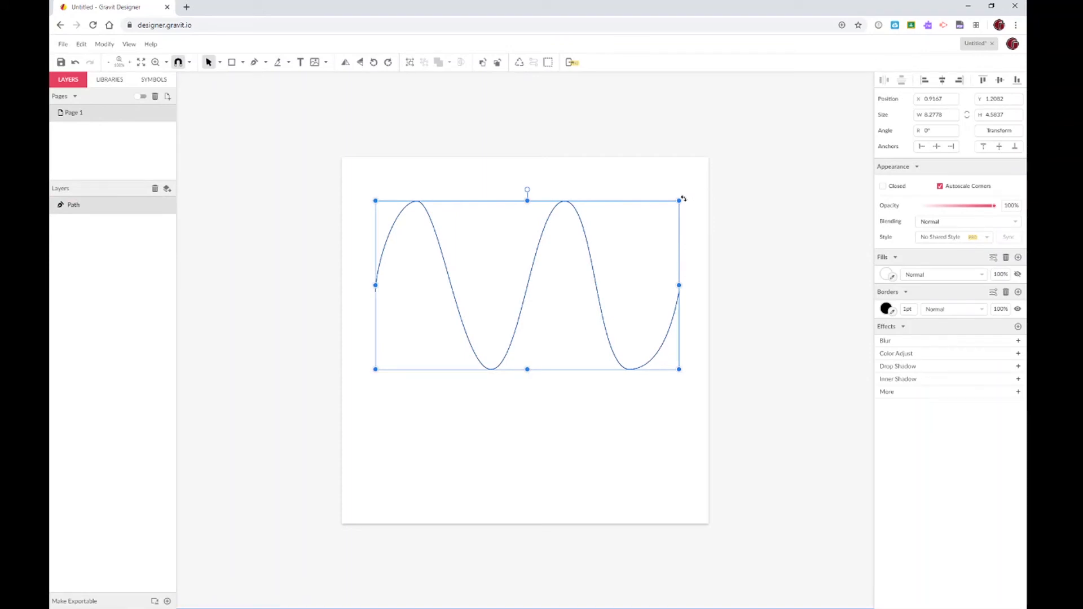
pyautogui.moveTo(690, 210); pyautogui.dragTo(606, 403)
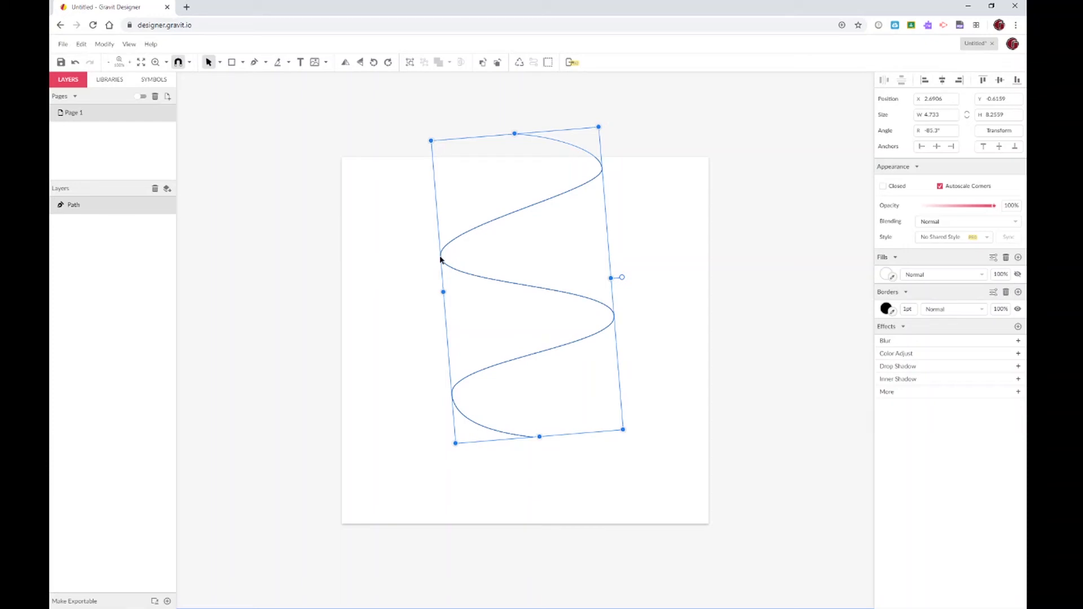
pyautogui.press('Delete')
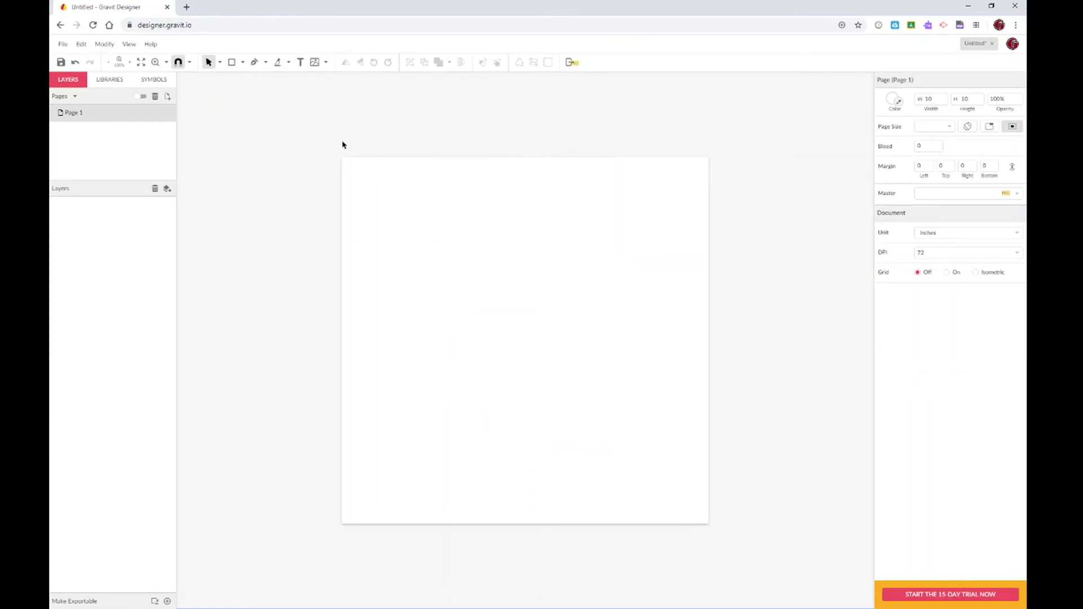
# With the Pen tool, place the P's stem corners: top, bottom-left, bottom-right and partway up
pyautogui.click(255, 62)
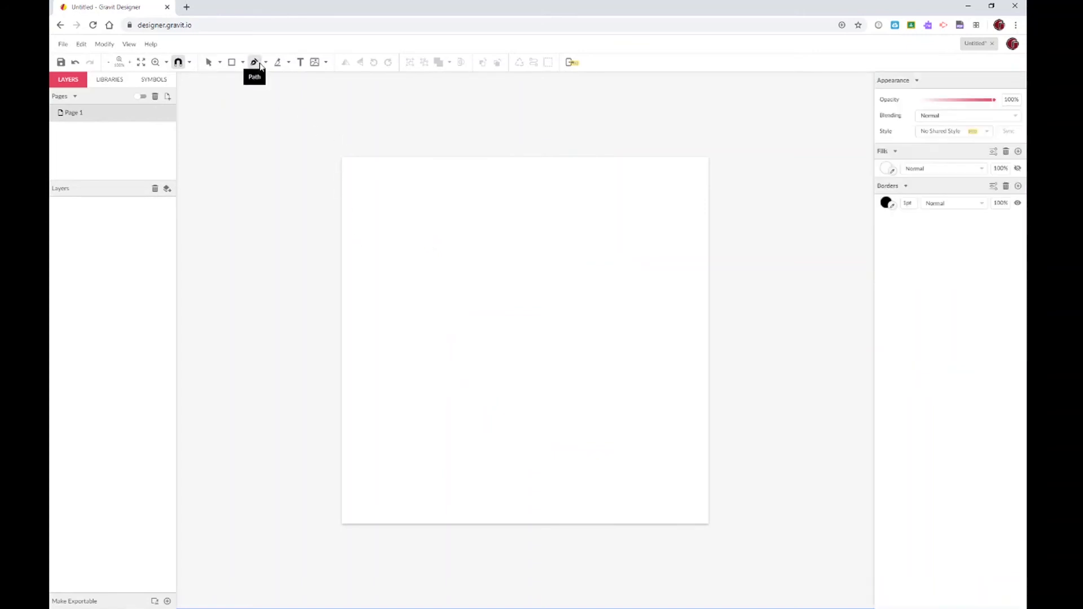
pyautogui.click(421, 198)
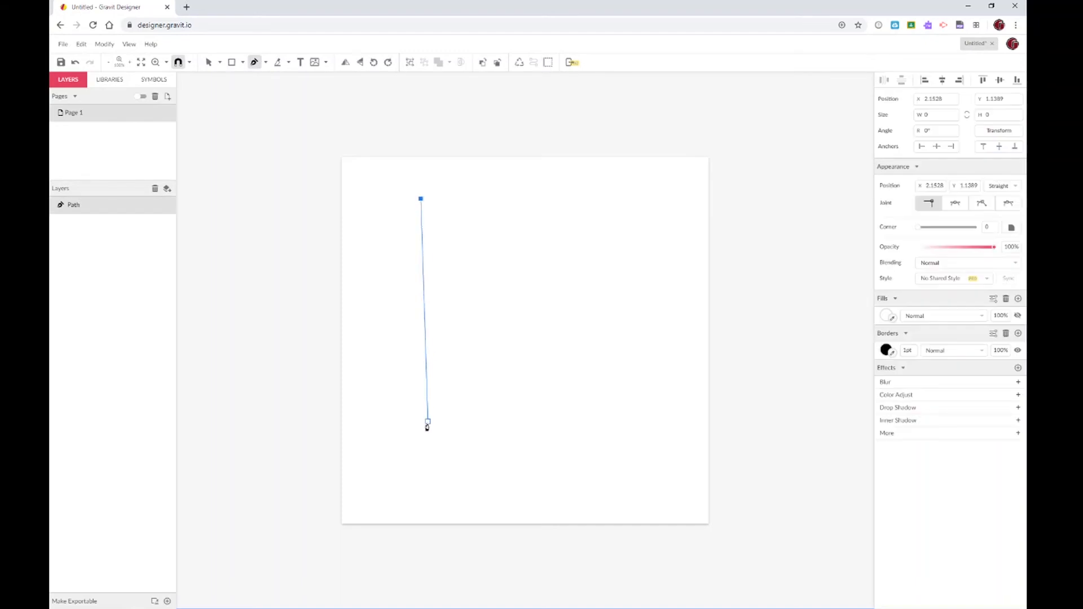
pyautogui.click(421, 440)
pyautogui.click(472, 440)
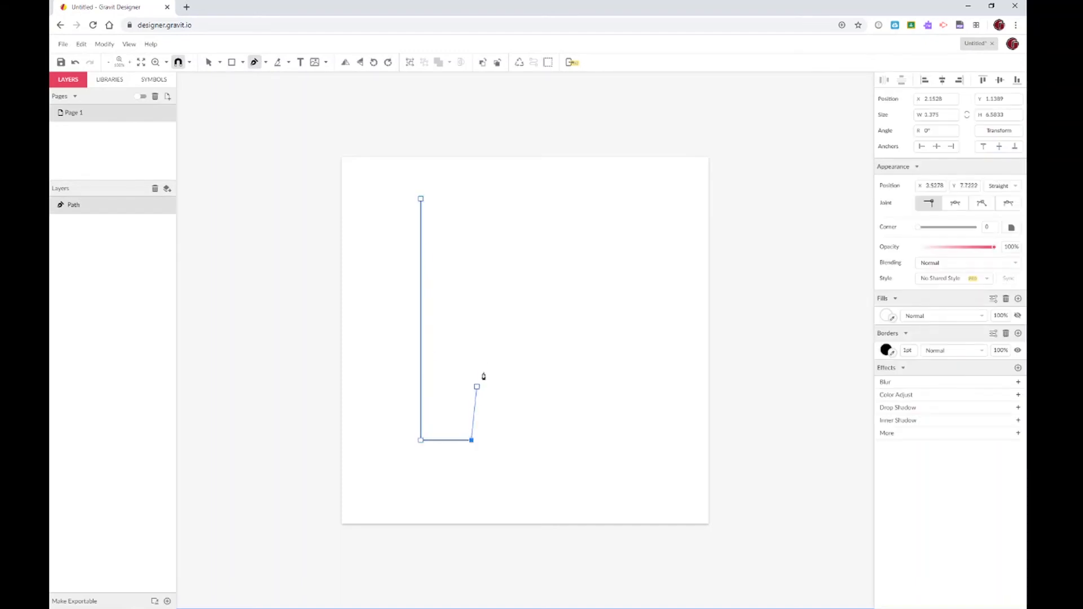
pyautogui.click(472, 320)
# Add curved anchors for the rounded bowl and close the path on its start anchor
pyautogui.click(503, 229)
pyautogui.click(544, 261)
pyautogui.moveTo(545, 265); pyautogui.dragTo(545, 327)
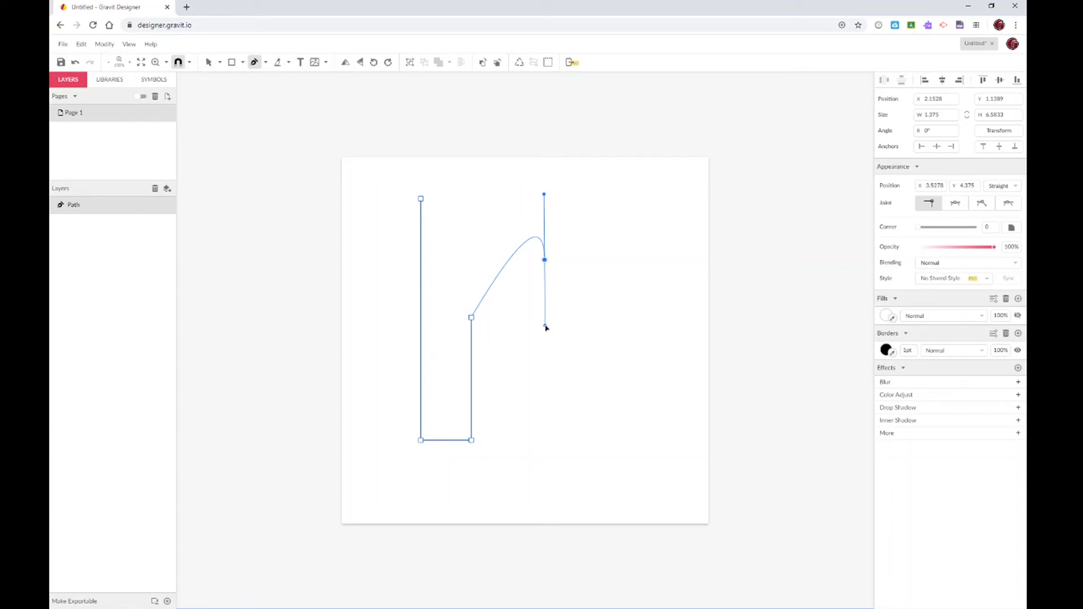
pyautogui.moveTo(545, 327); pyautogui.dragTo(544, 211)
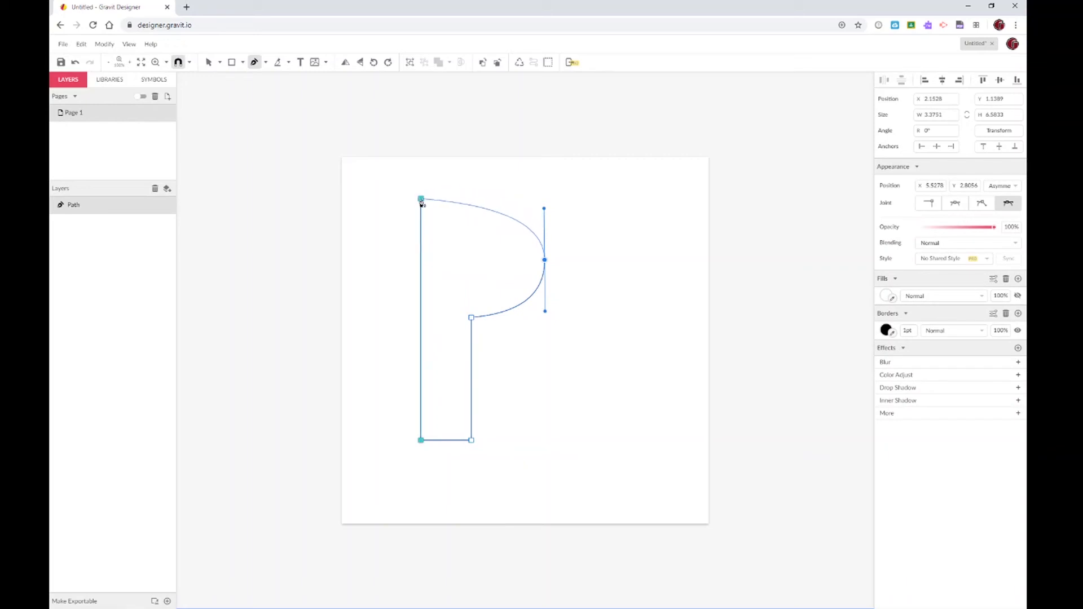
pyautogui.moveTo(421, 200); pyautogui.dragTo(319, 207)
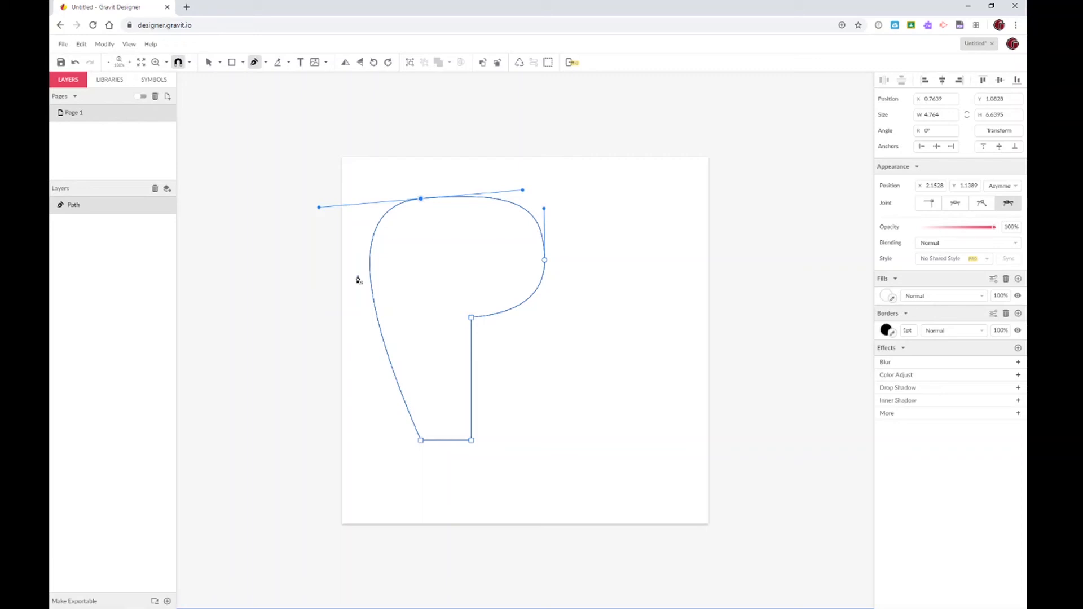
pyautogui.click(212, 64)
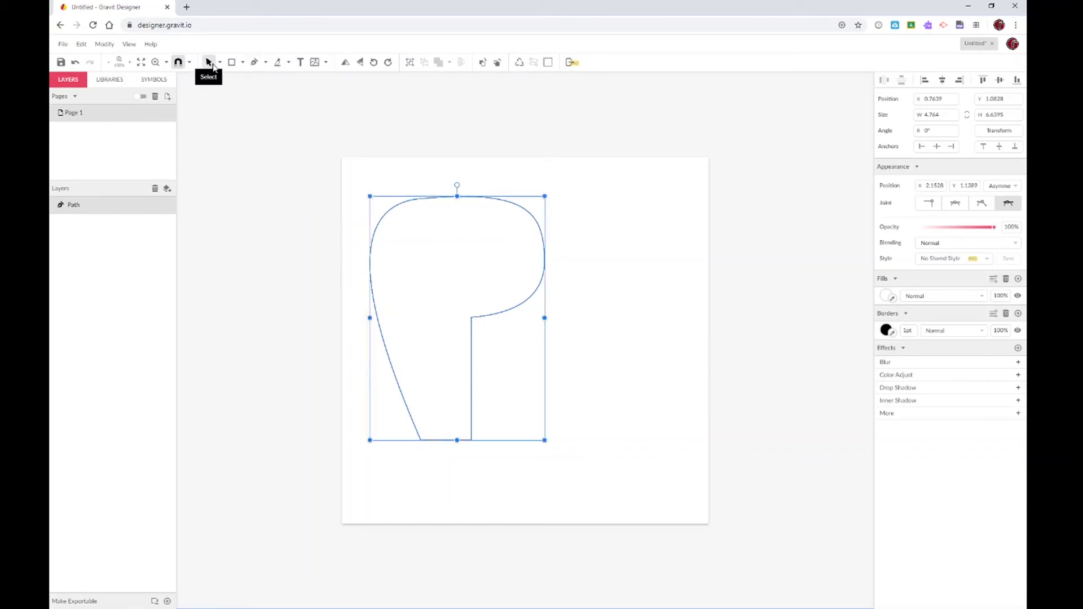
# With Subselect, drag Bézier handles to make the left stem vertical and level the top curve
pyautogui.click(219, 63)
pyautogui.click(231, 94)
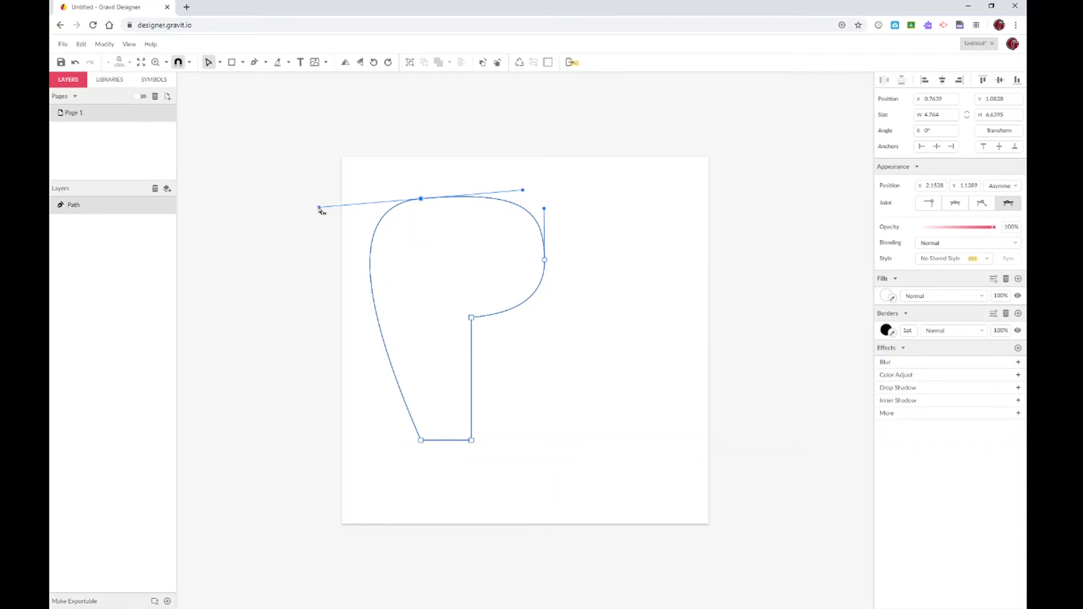
pyautogui.moveTo(321, 210); pyautogui.dragTo(423, 203)
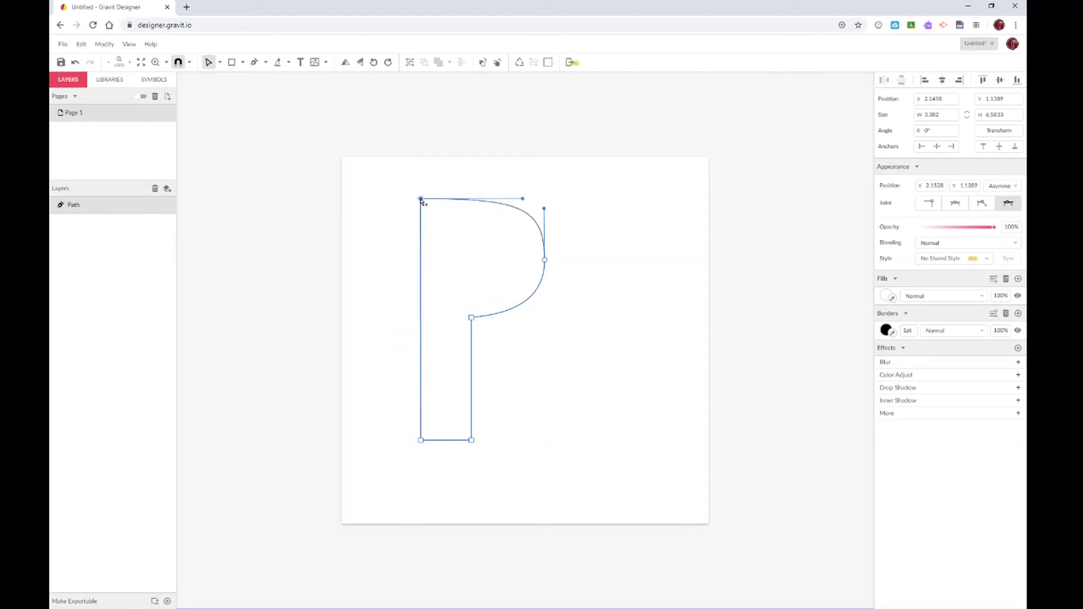
pyautogui.moveTo(523, 200); pyautogui.dragTo(525, 194)
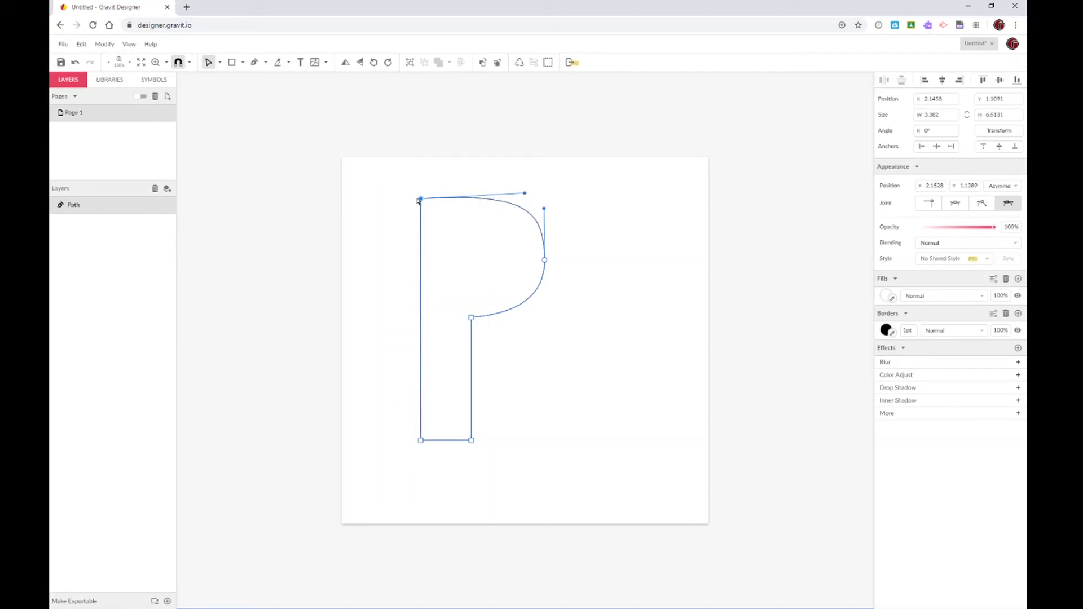
pyautogui.click(388, 269)
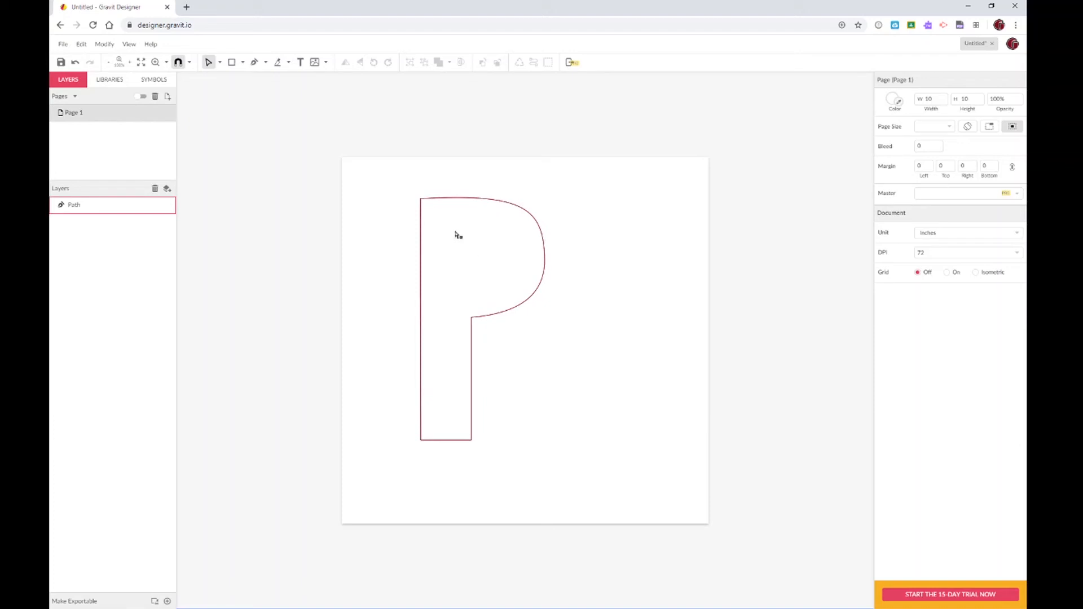
# Draw a D-shaped counter path inside the bowl with two straight anchors and one curve, then select both parts of the P
pyautogui.click(255, 62)
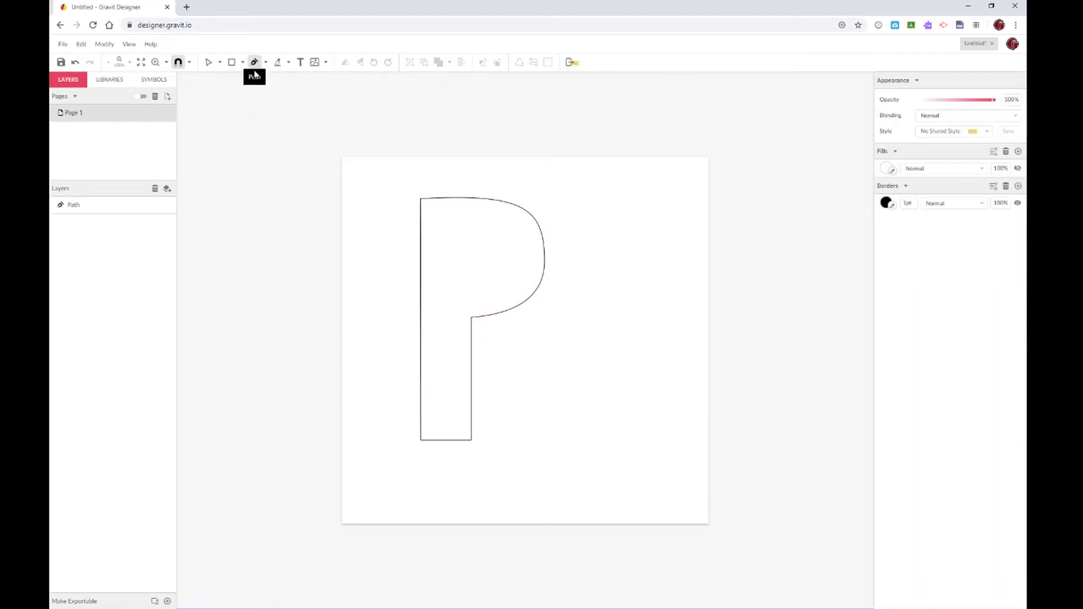
pyautogui.click(454, 229)
pyautogui.click(455, 283)
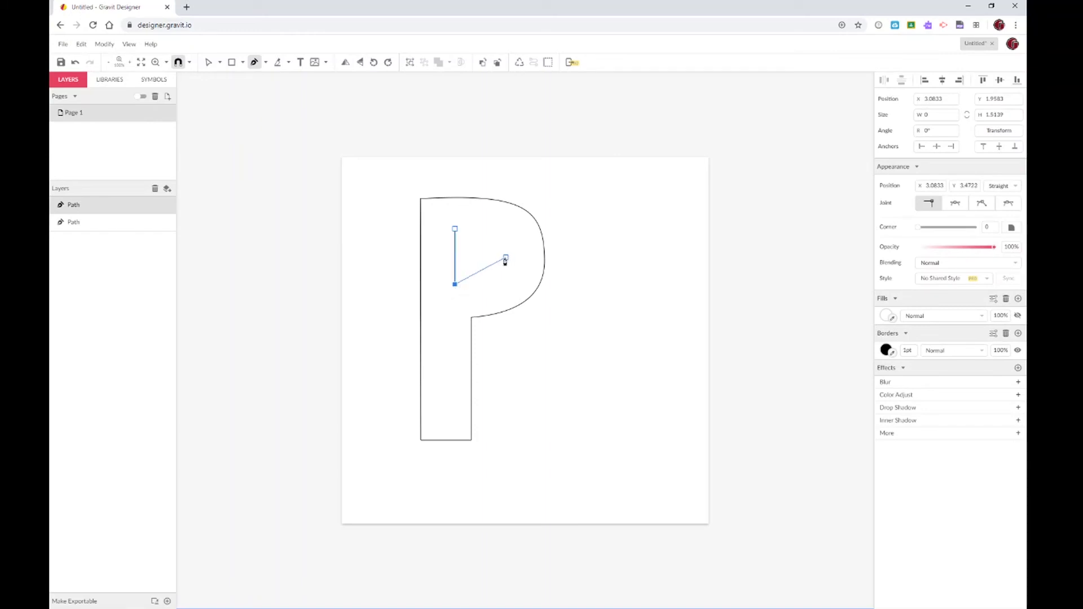
pyautogui.moveTo(505, 254); pyautogui.dragTo(506, 227)
pyautogui.click(455, 229)
pyautogui.click(209, 62)
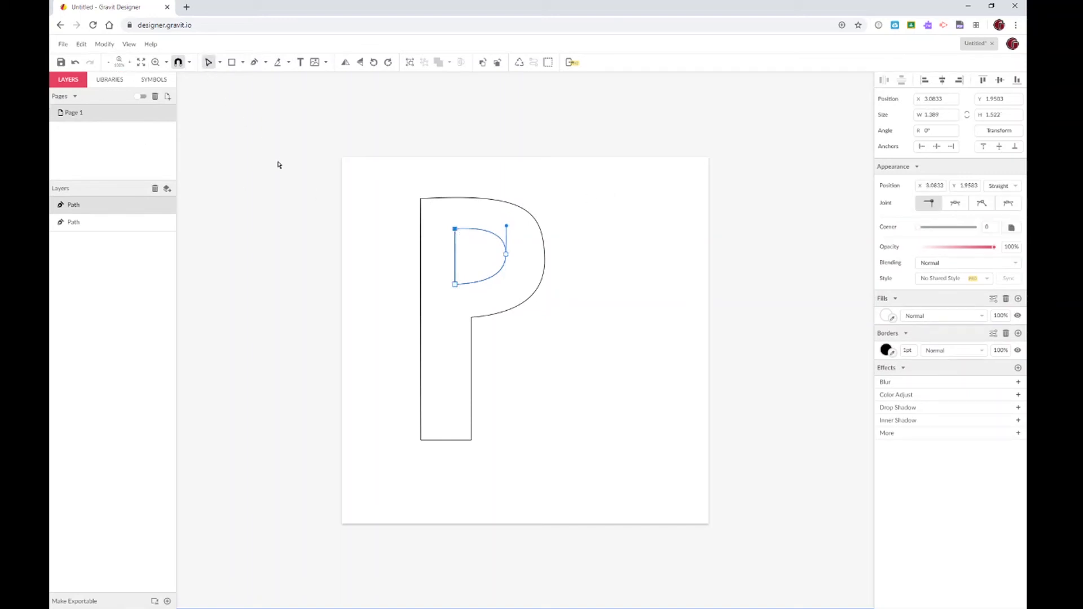
pyautogui.click(278, 165)
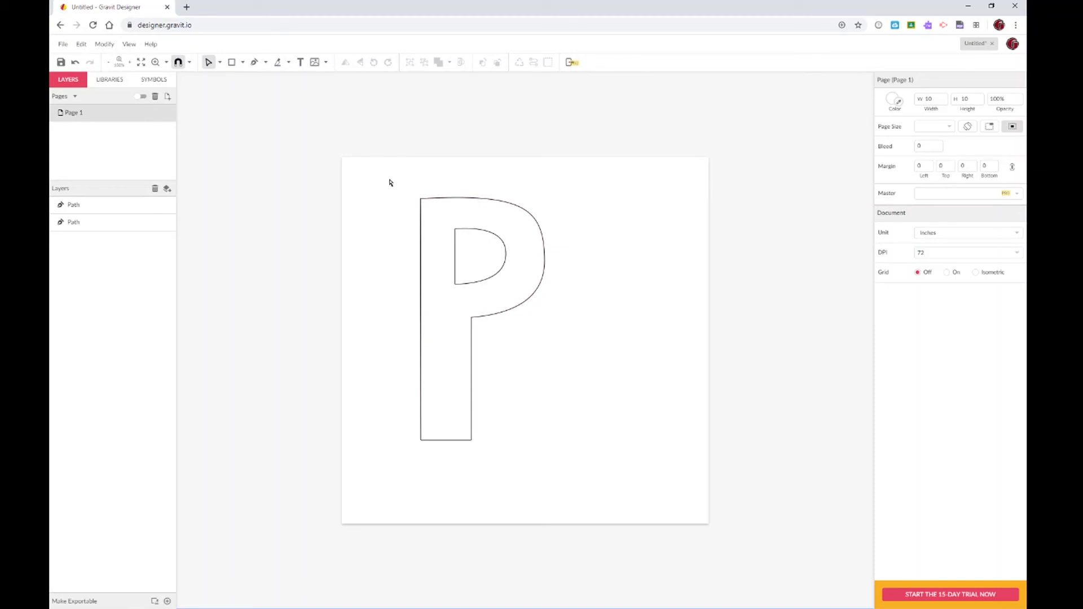
pyautogui.moveTo(392, 183); pyautogui.dragTo(605, 488)
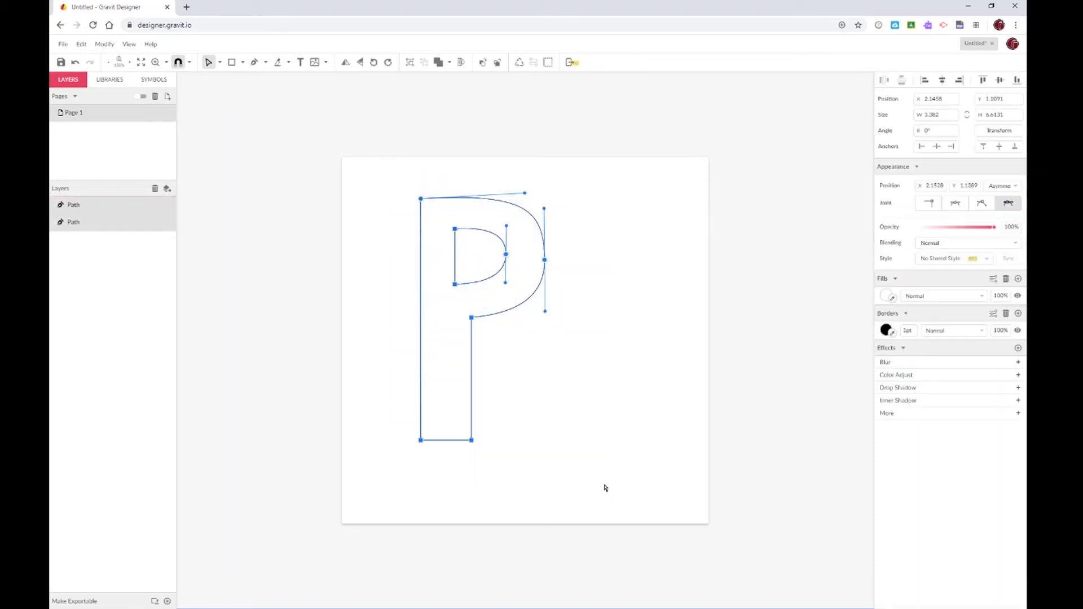
# Delete the P and, with the Pen tool active, set the fill colour to dark red #641212
pyautogui.press('Delete')
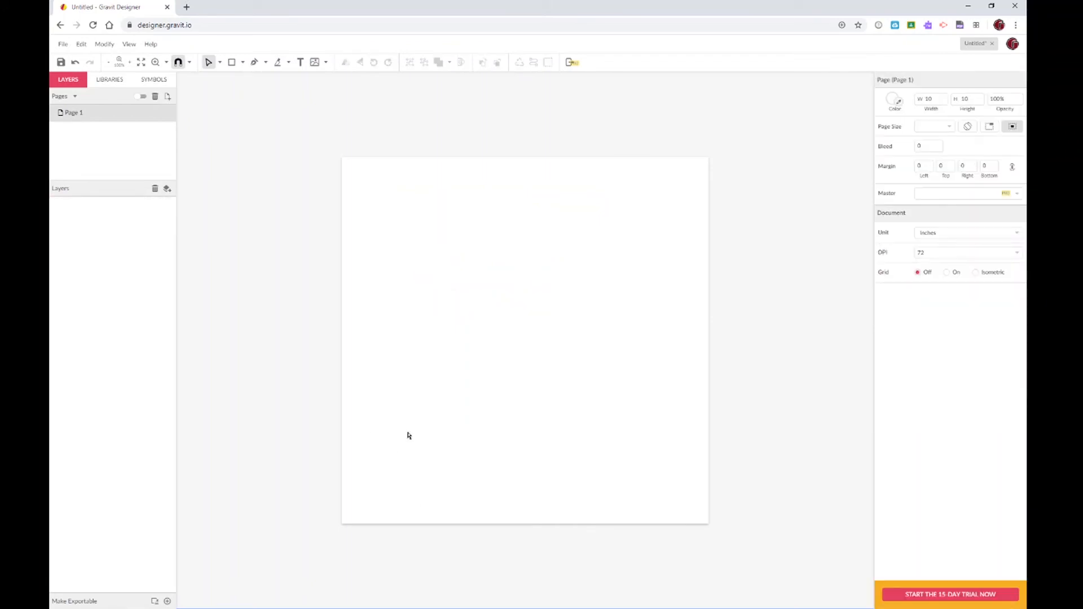
pyautogui.click(254, 62)
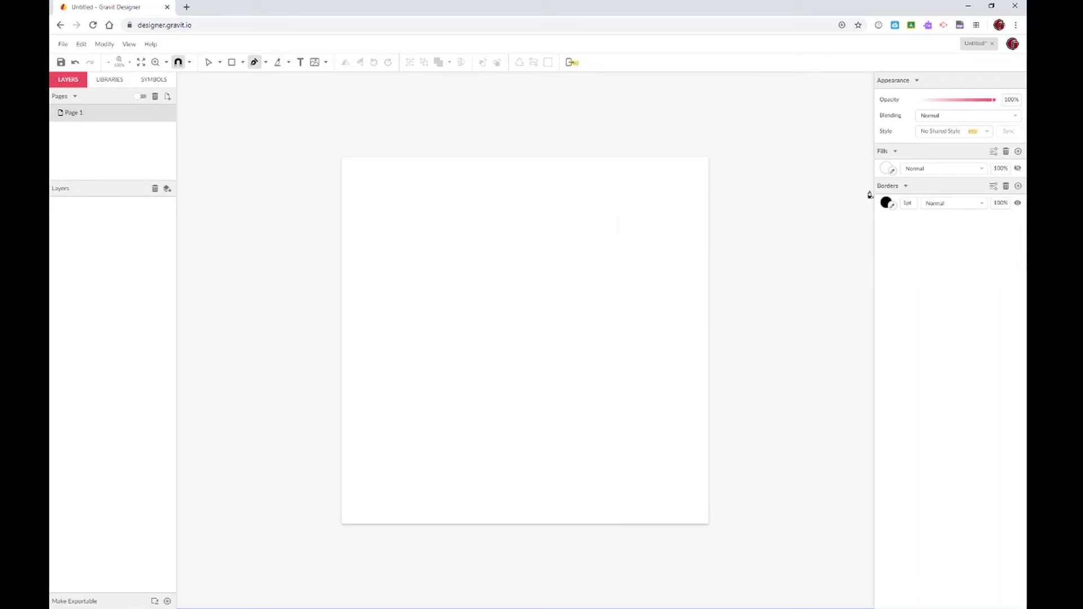
pyautogui.click(885, 171)
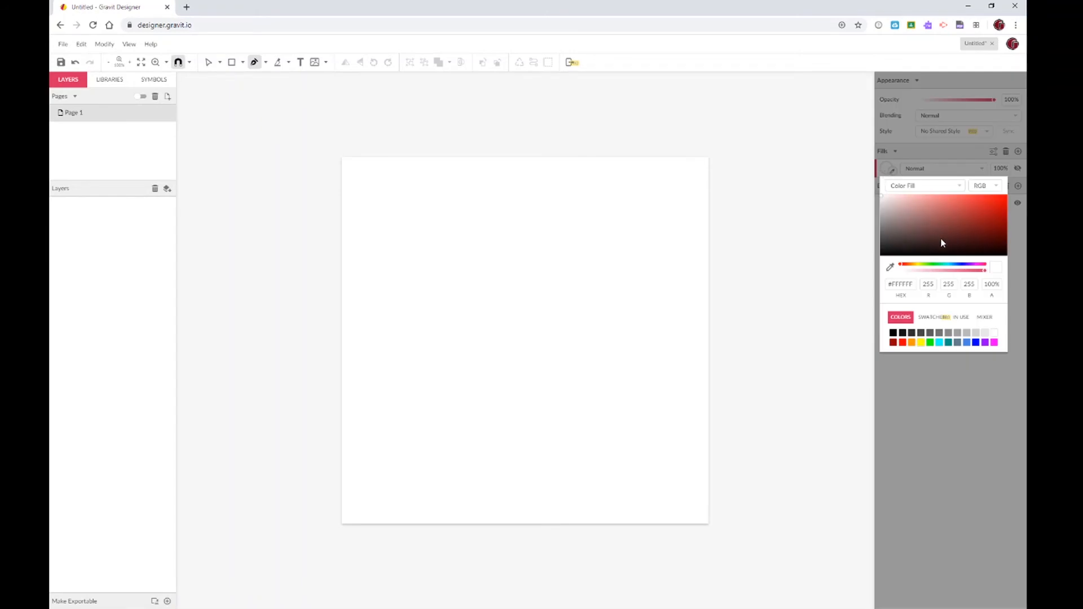
pyautogui.click(985, 233)
# Discard a stray segment and begin the S path with a short horizontal segment lower on the page
pyautogui.click(564, 208)
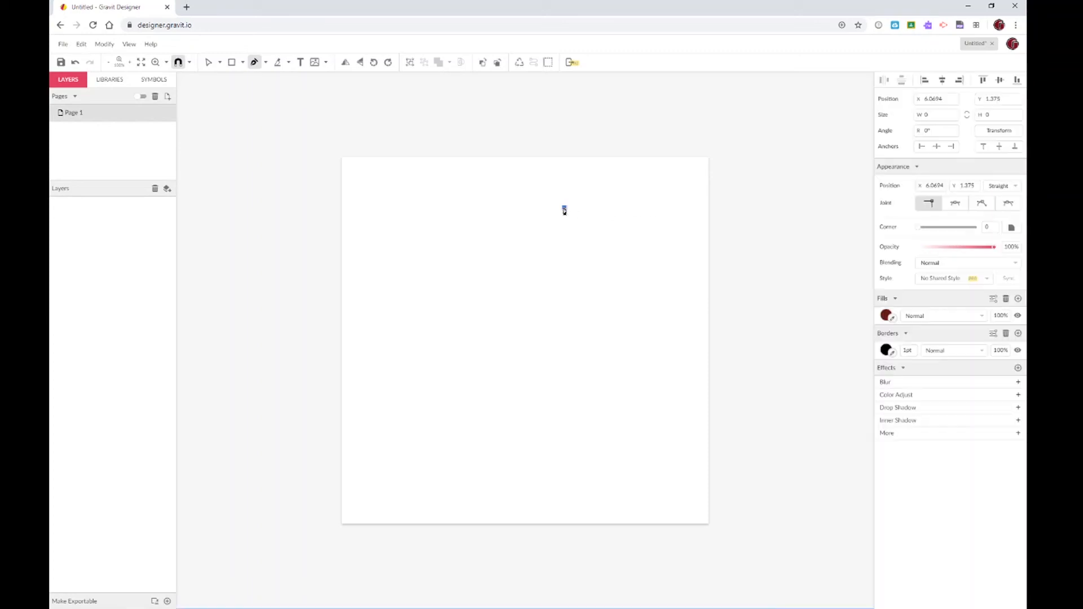
pyautogui.click(602, 208)
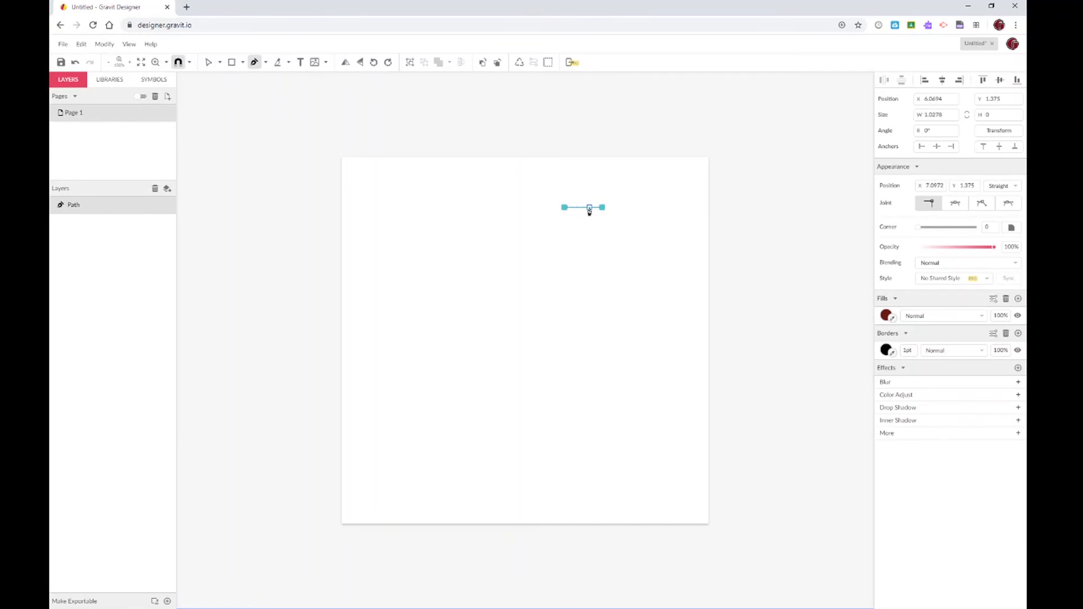
pyautogui.press('Delete')
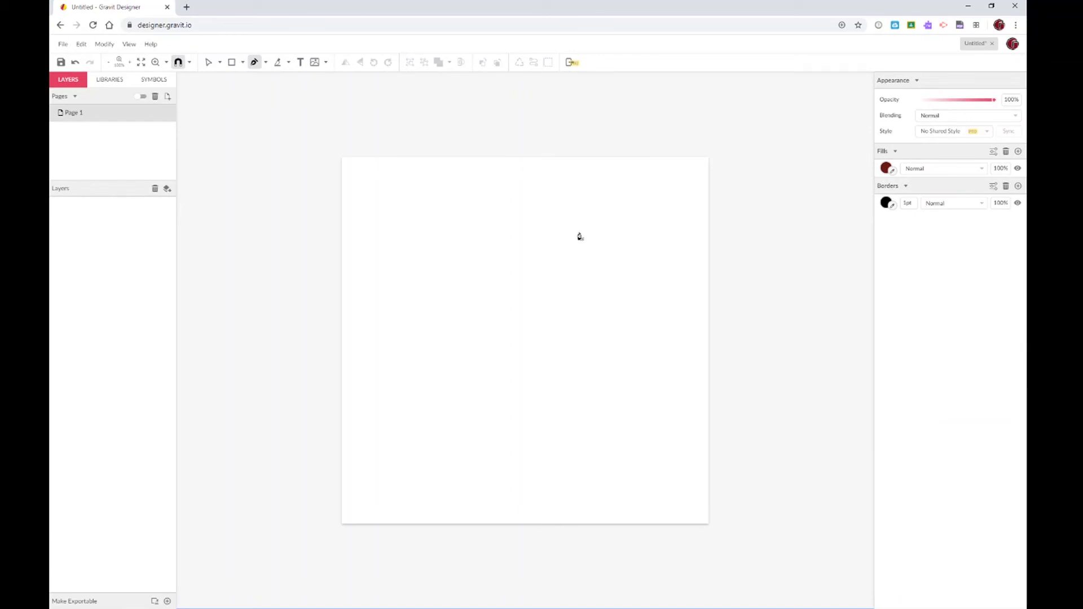
pyautogui.click(552, 276)
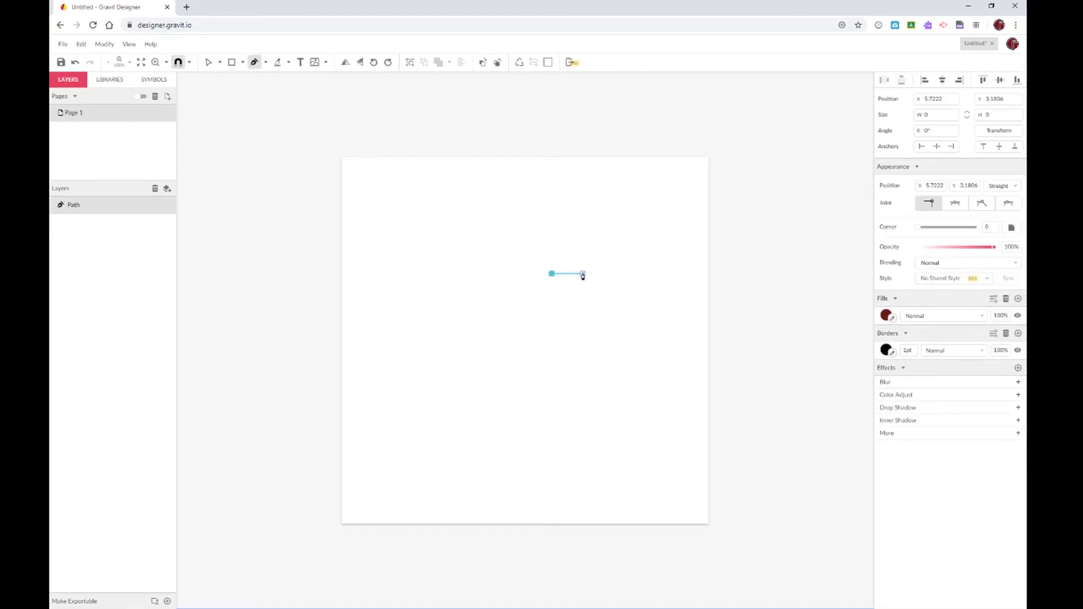
pyautogui.click(583, 275)
# Add five curved anchors tracing the S's top dome, upper left, middle crossing and bulging lower lobe
pyautogui.moveTo(515, 218); pyautogui.dragTo(452, 221)
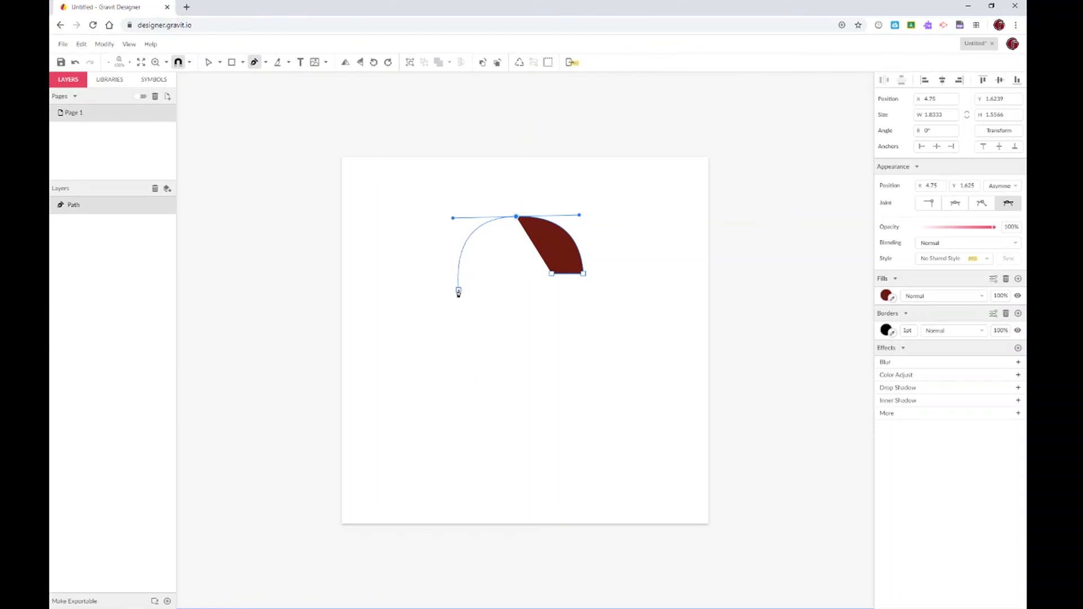
pyautogui.moveTo(458, 291); pyautogui.dragTo(460, 309)
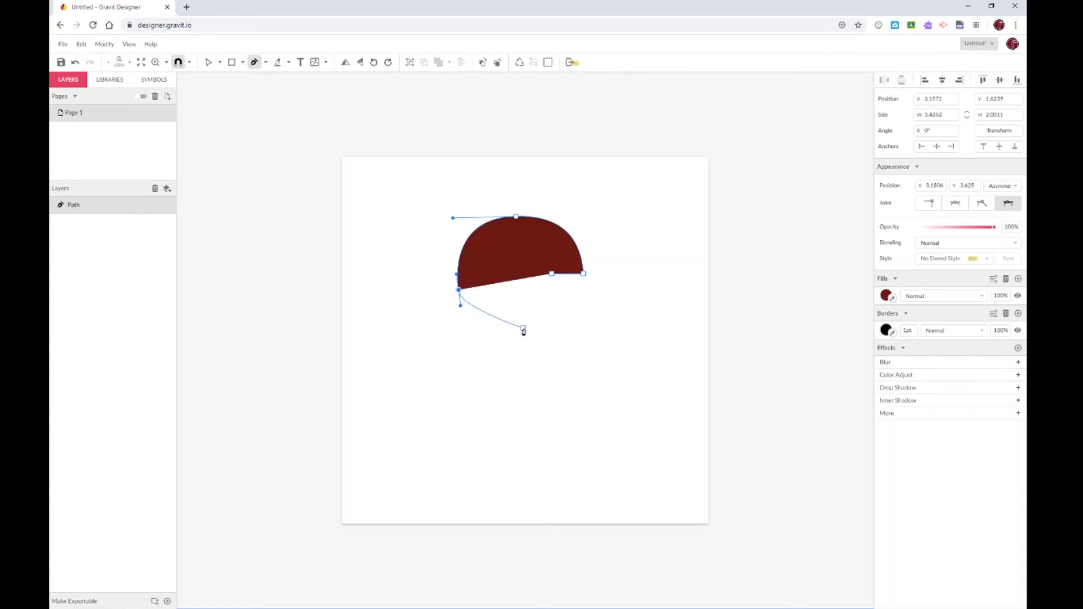
pyautogui.moveTo(520, 326); pyautogui.dragTo(531, 332)
pyautogui.moveTo(565, 368); pyautogui.dragTo(494, 405)
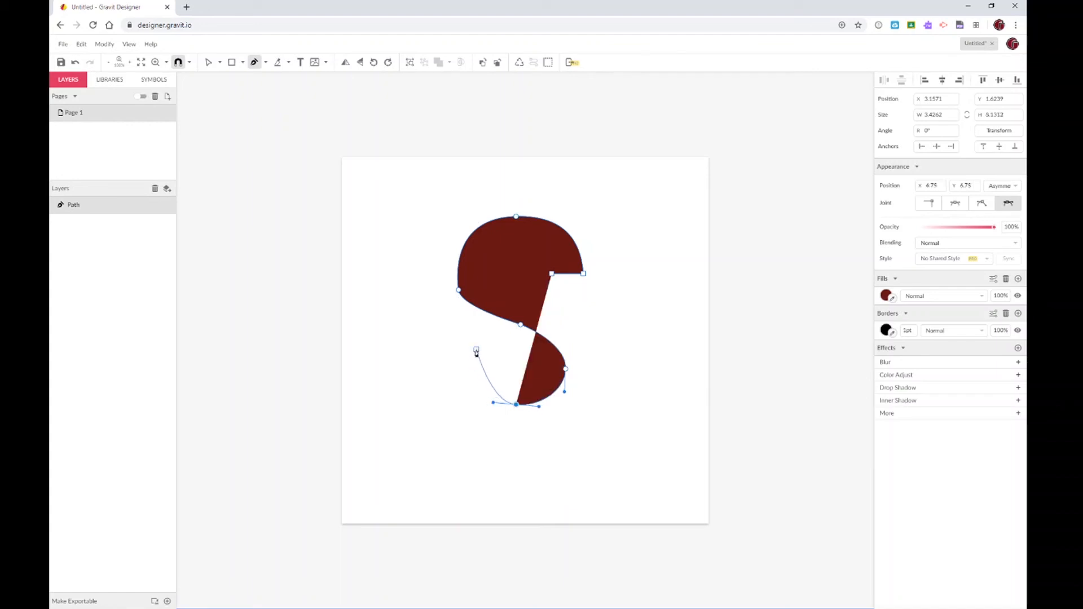
pyautogui.moveTo(478, 346); pyautogui.dragTo(484, 322)
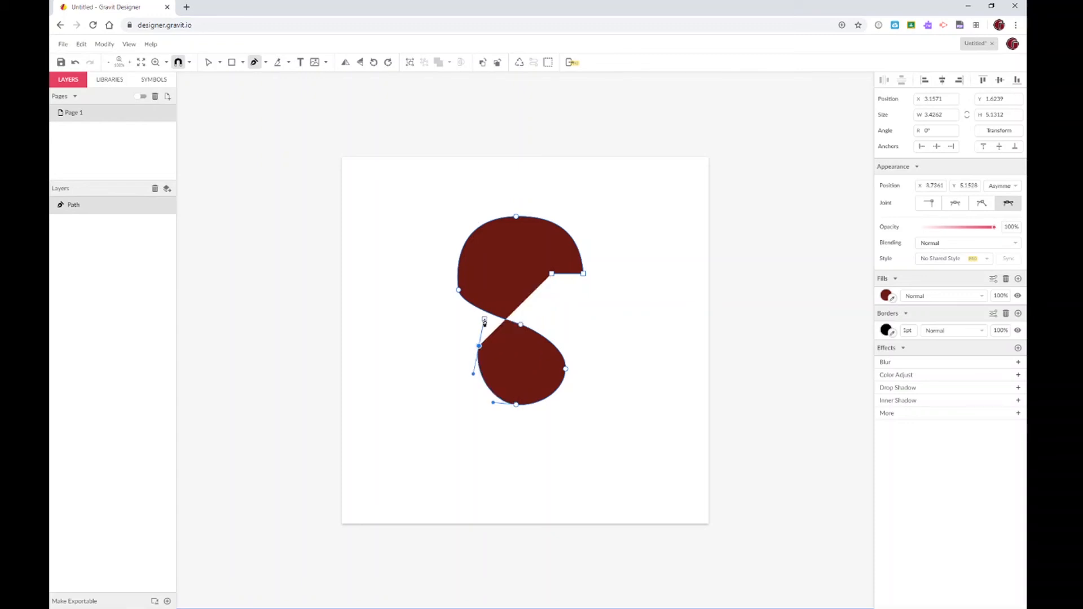
# Add a lower-left corner anchor, curve the outer bottom edge, and fix the bottom anchor
pyautogui.click(443, 346)
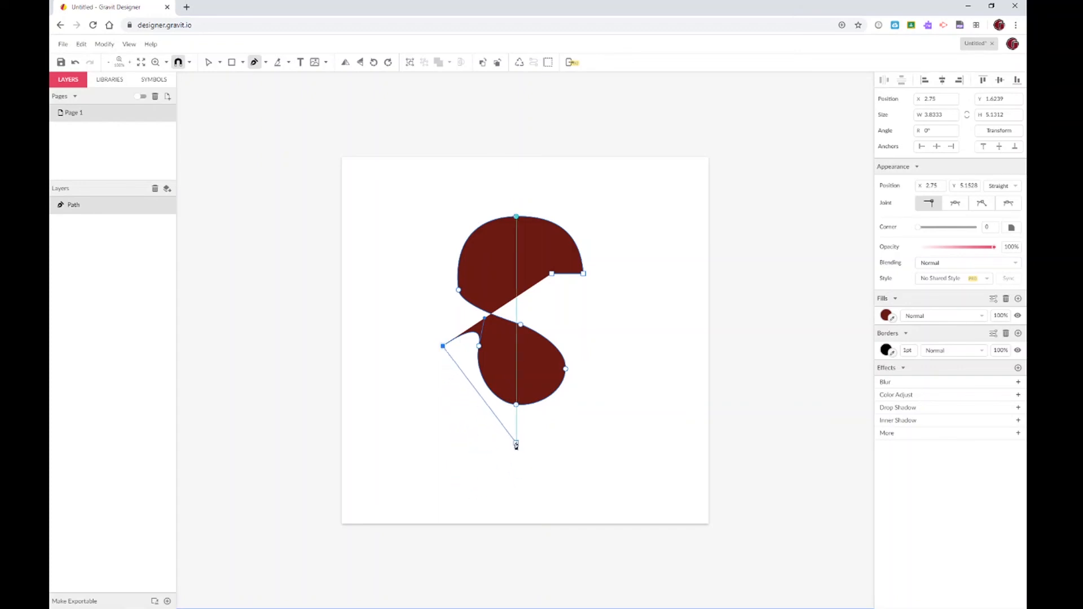
pyautogui.moveTo(516, 445); pyautogui.dragTo(605, 445)
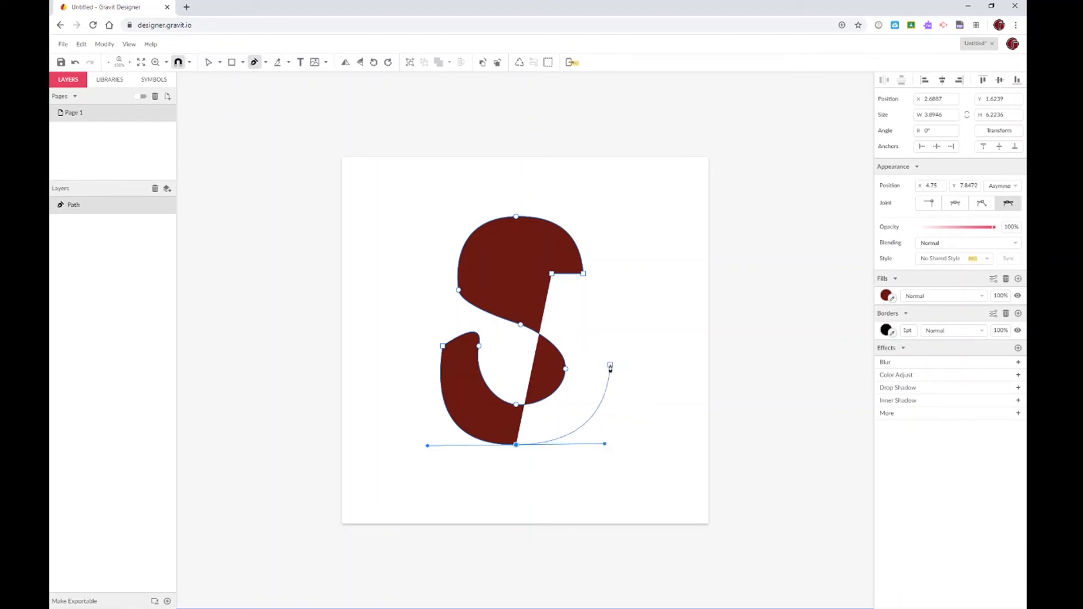
pyautogui.click(610, 364)
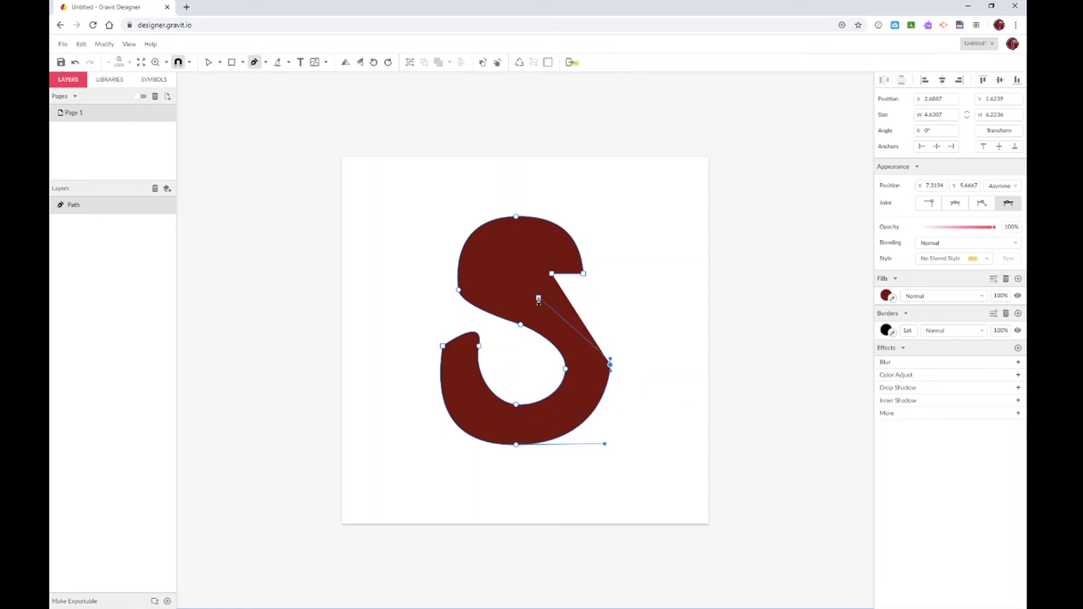
# Place curved anchors along the middle diagonal and inner top, then close the path at the upper-right tip
pyautogui.moveTo(539, 298); pyautogui.dragTo(483, 296)
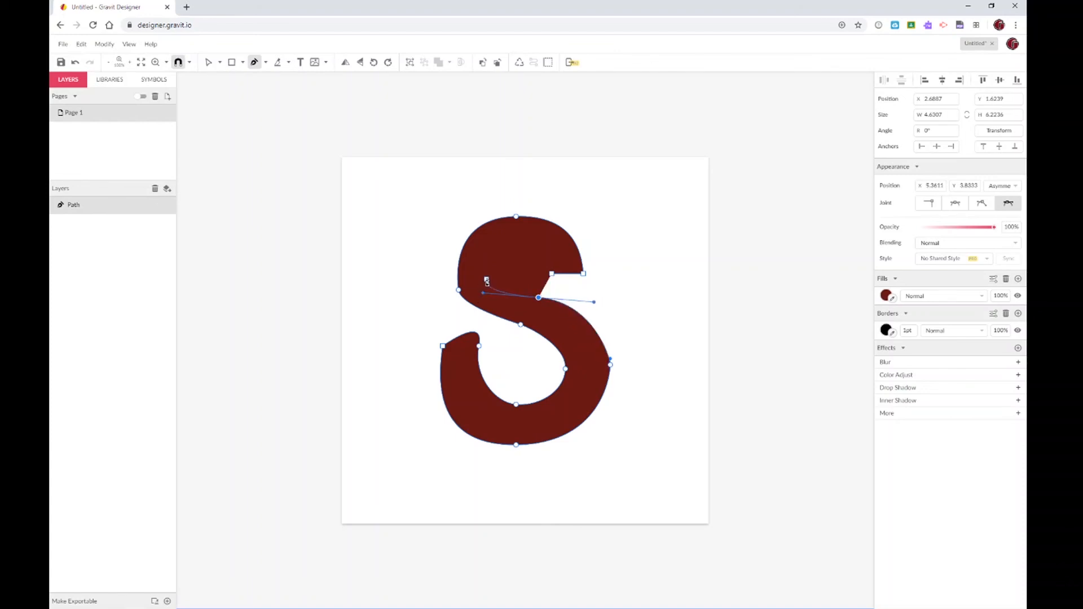
pyautogui.click(490, 268)
pyautogui.click(516, 245)
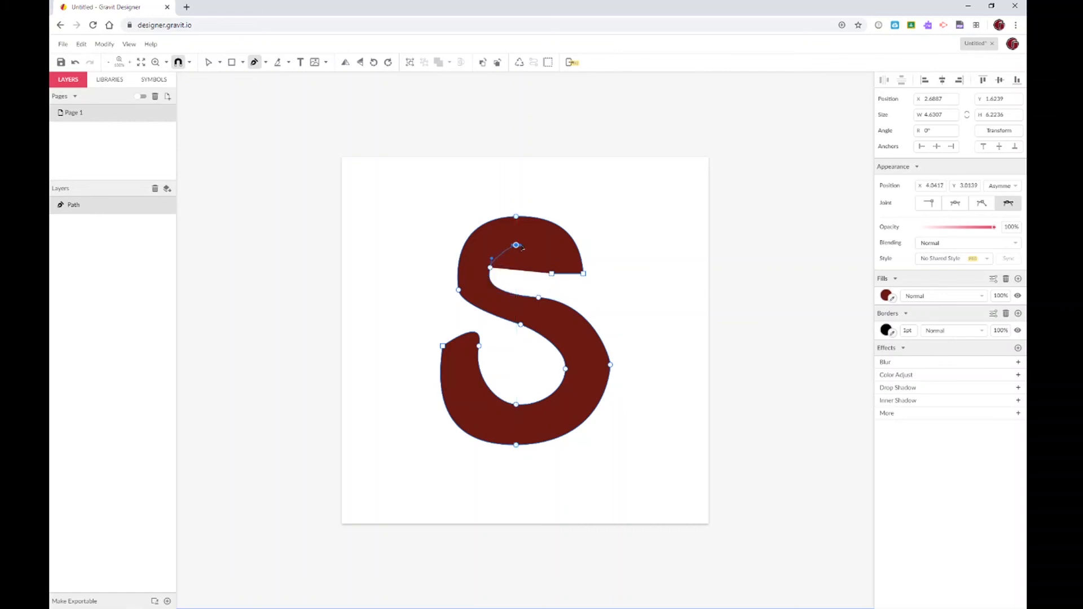
pyautogui.click(552, 274)
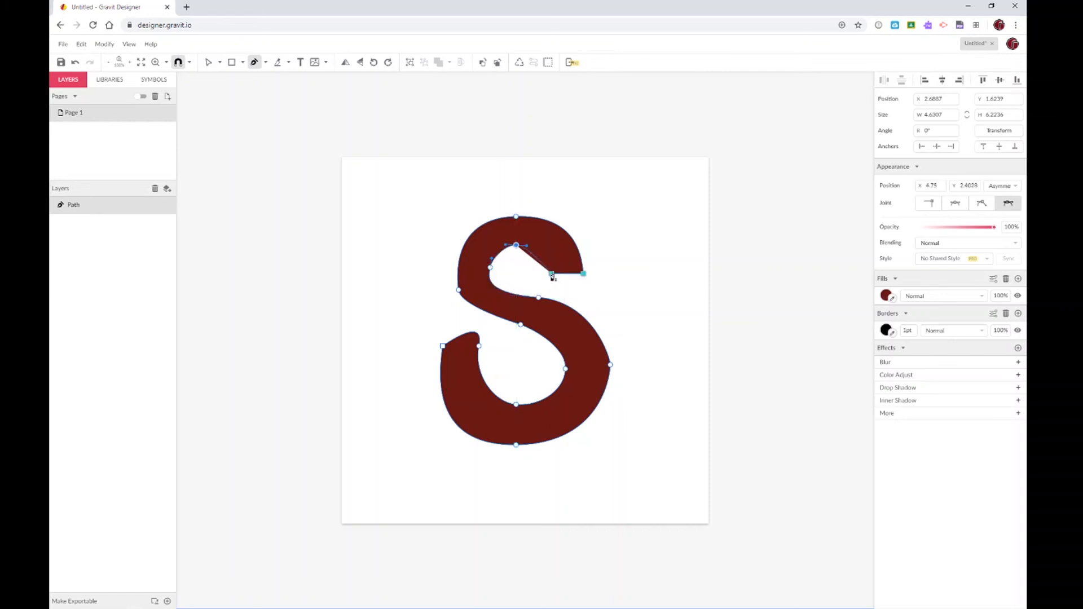
pyautogui.moveTo(552, 276); pyautogui.dragTo(553, 302)
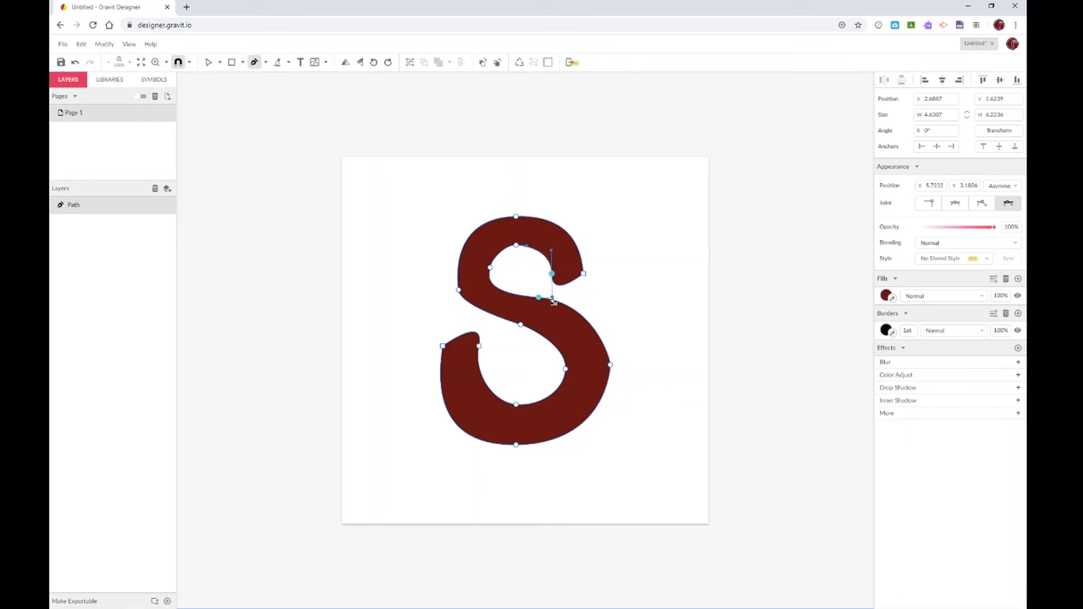
# Deselect the S and zoom in twice on it
pyautogui.click(208, 65)
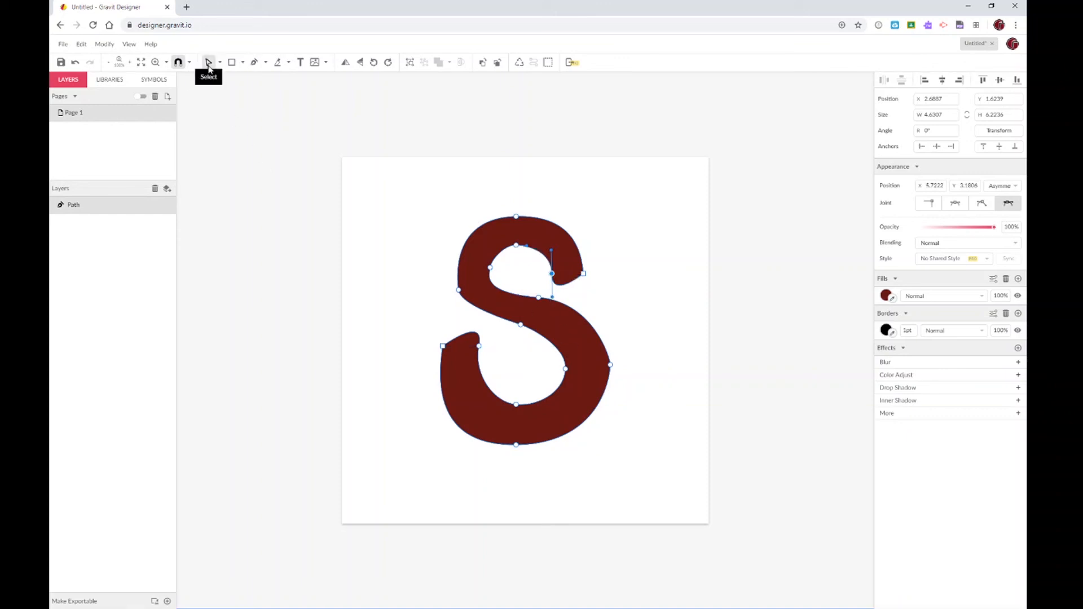
pyautogui.click(259, 134)
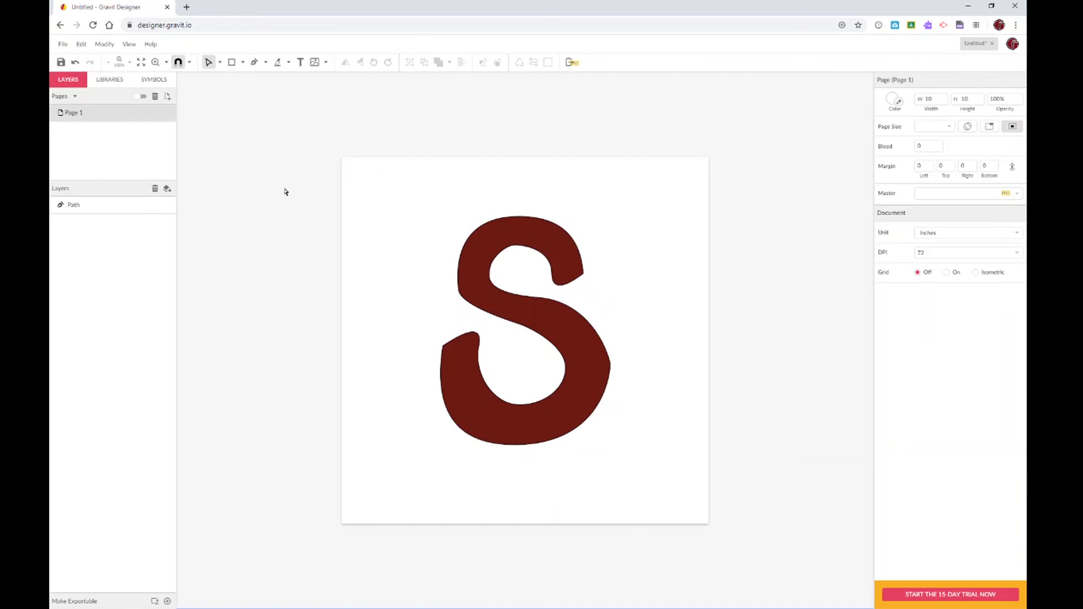
pyautogui.click(155, 63)
pyautogui.click(531, 337)
pyautogui.click(533, 338)
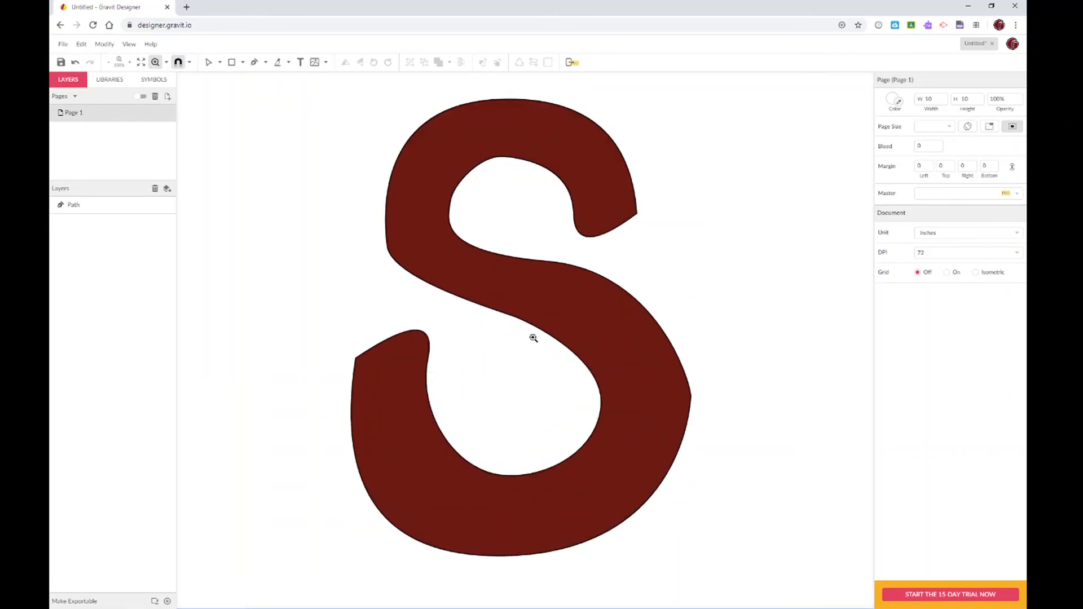
# Select the S path and its anchor at the lower-left inner corner
pyautogui.click(208, 62)
pyautogui.click(420, 382)
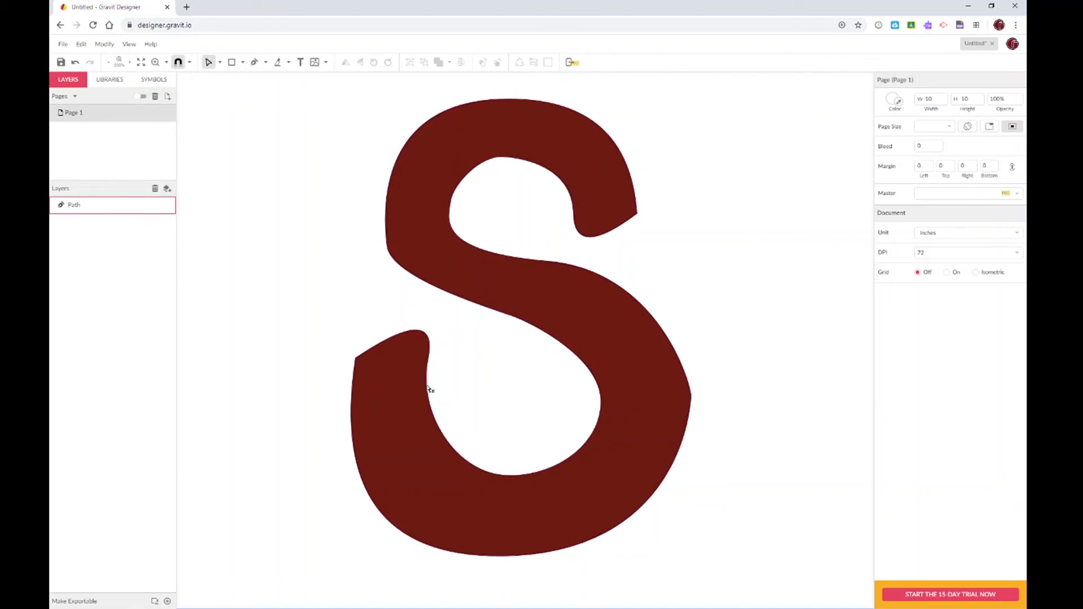
pyautogui.click(428, 359)
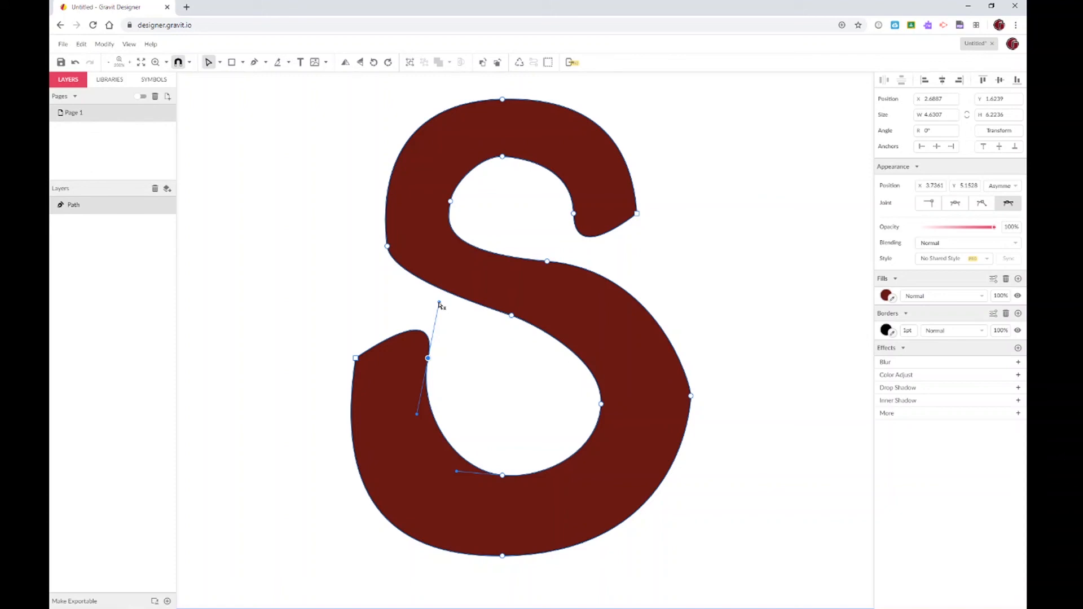
# Collapse the lower-left anchor's upper handle to square off that end, then select the upper-right tip anchor
pyautogui.moveTo(440, 303); pyautogui.dragTo(429, 360)
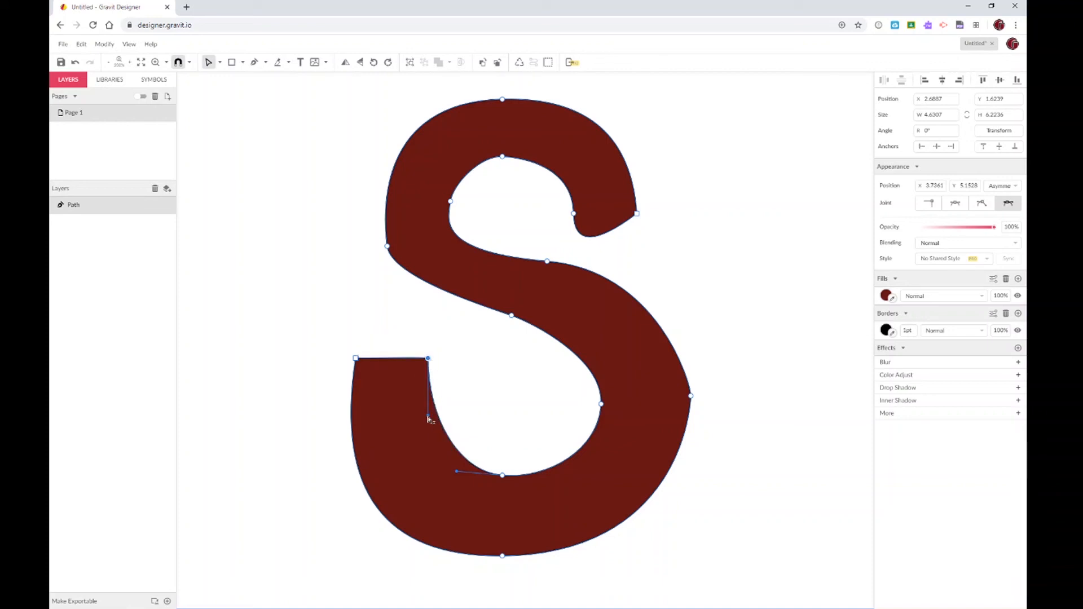
pyautogui.moveTo(429, 418); pyautogui.dragTo(414, 428)
pyautogui.click(482, 389)
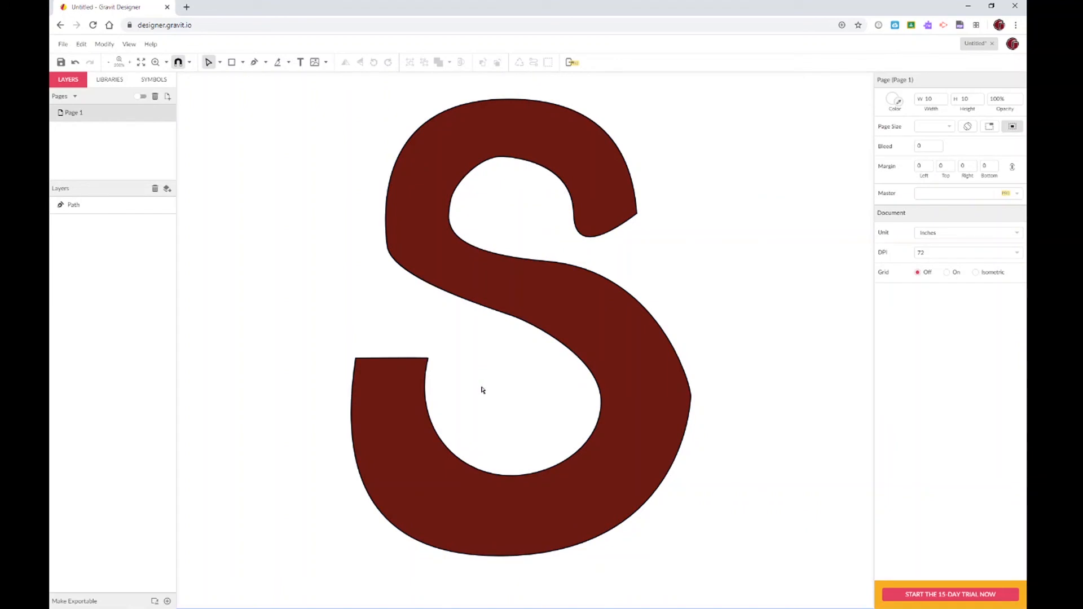
pyautogui.click(578, 233)
pyautogui.click(573, 215)
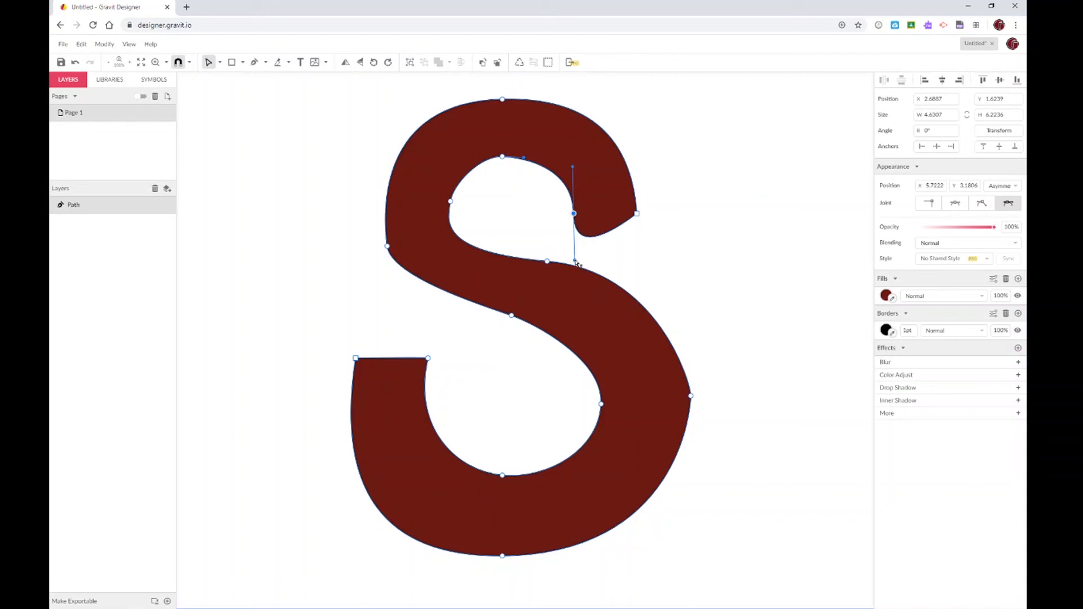
# Set the upper-right tip anchor's Joint to Disconnected and drag its lower handle up to flatten the underside
pyautogui.moveTo(575, 261); pyautogui.dragTo(611, 214)
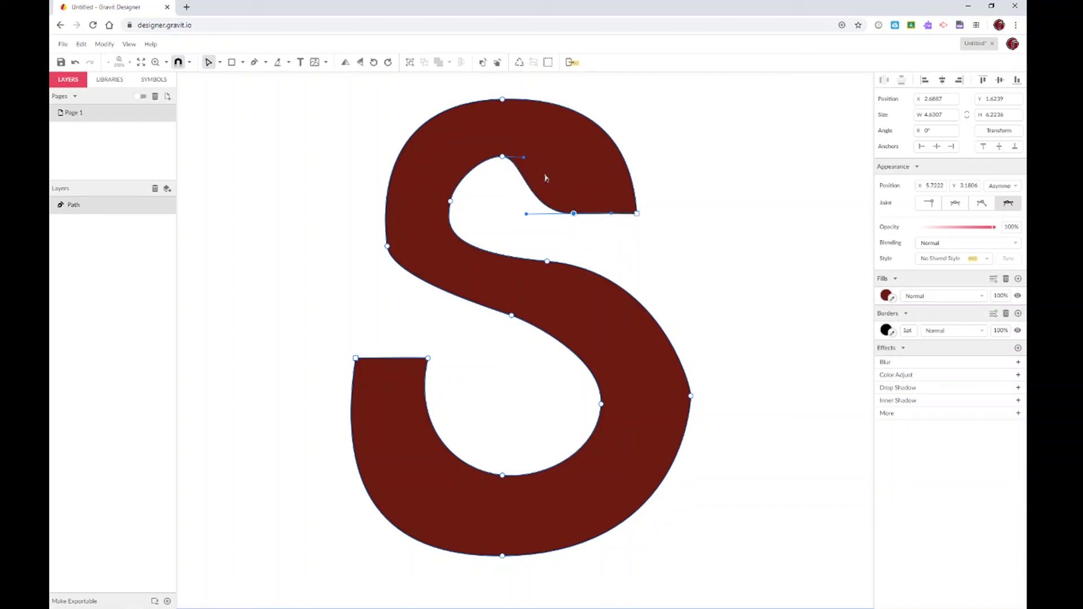
pyautogui.hotkey('ctrl', 'z')
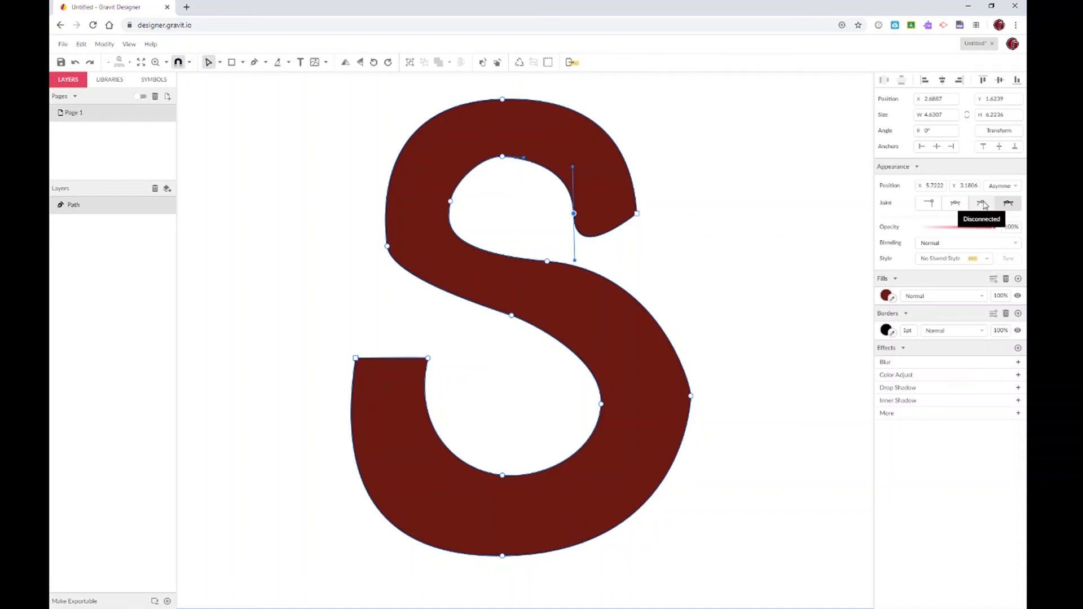
pyautogui.click(984, 205)
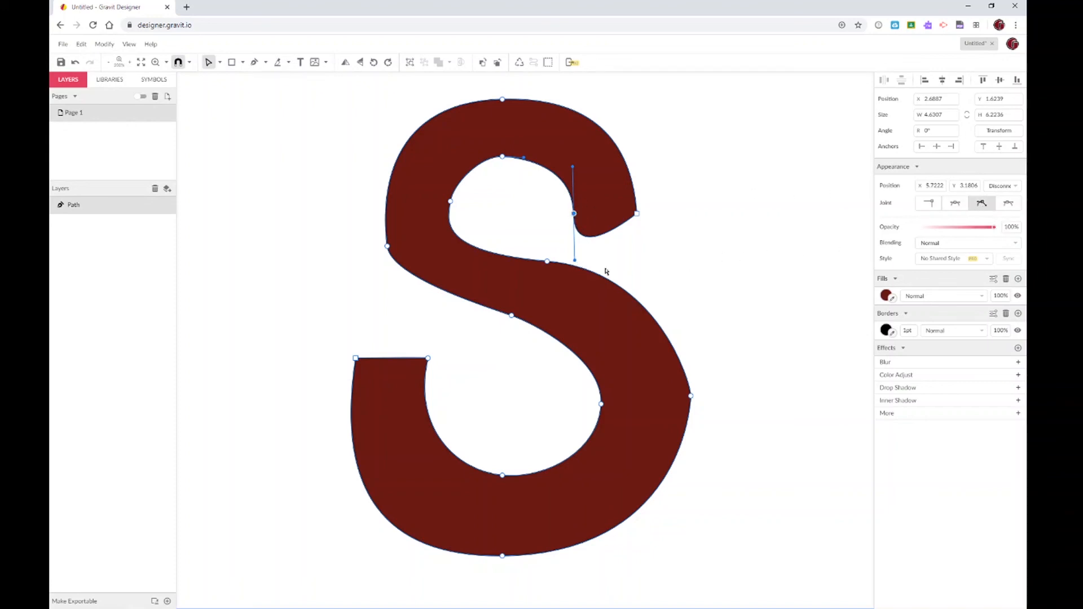
pyautogui.moveTo(574, 260); pyautogui.dragTo(589, 240)
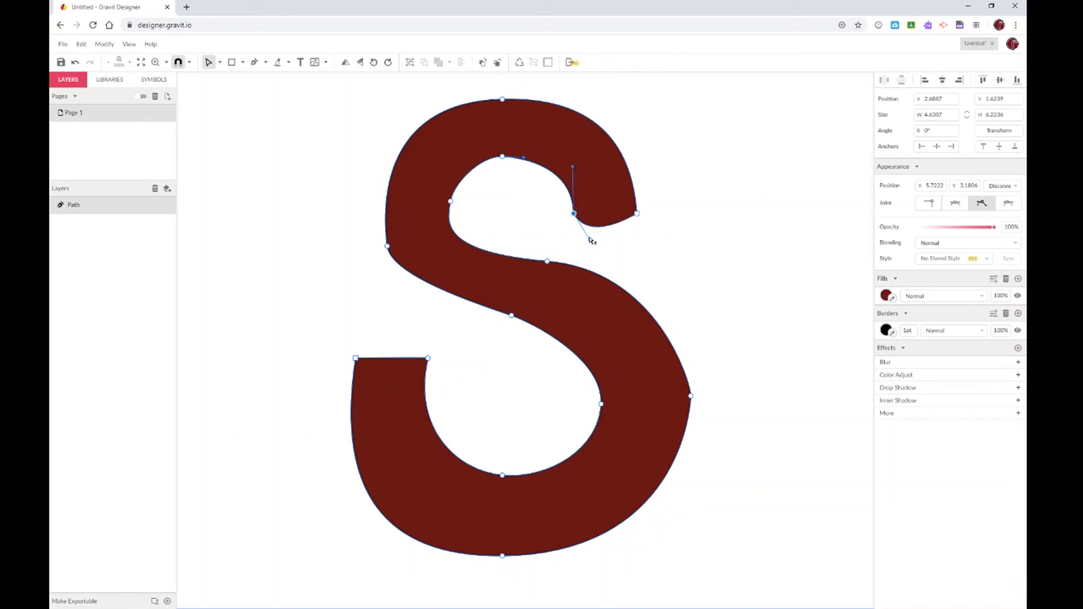
pyautogui.moveTo(591, 241); pyautogui.dragTo(609, 214)
pyautogui.click(653, 228)
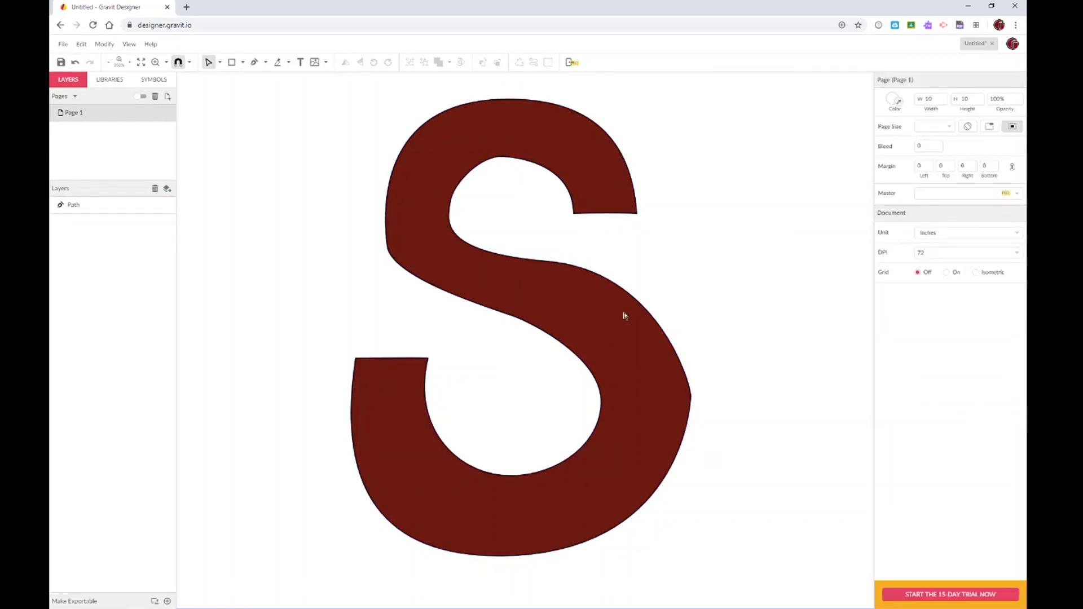
# Lengthen the right-side anchor's upper and lower Bézier handles to round out the S's right bulge
pyautogui.click(695, 400)
pyautogui.click(691, 396)
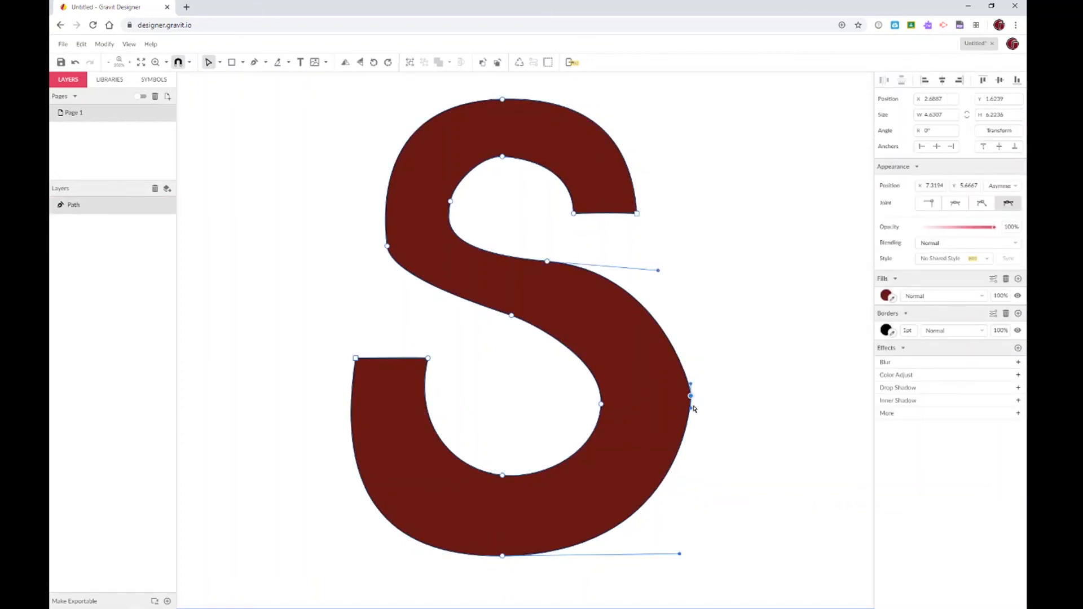
pyautogui.click(734, 270)
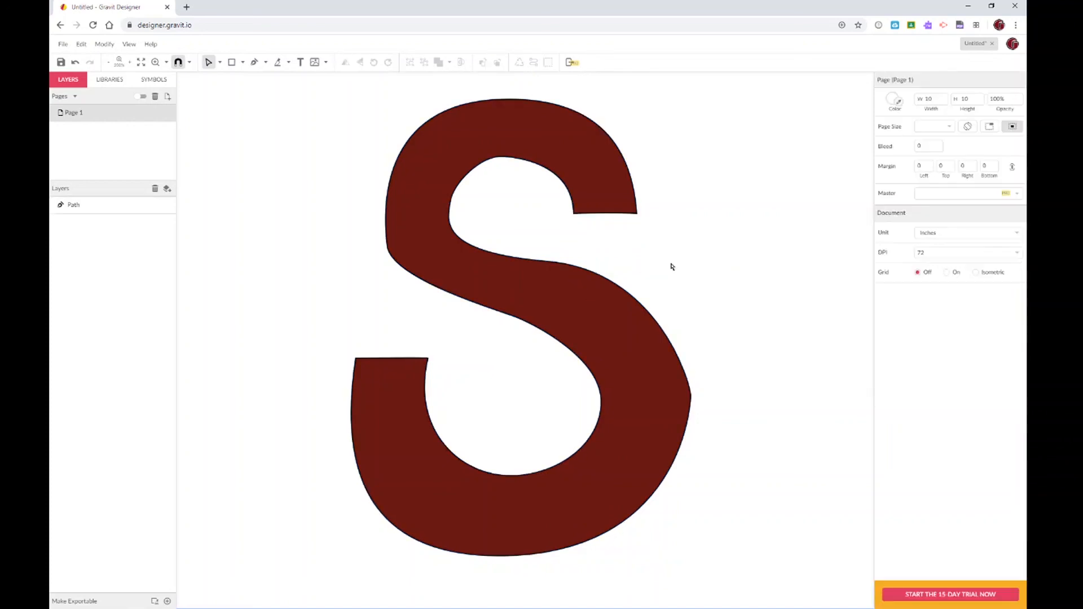
pyautogui.click(561, 266)
pyautogui.click(548, 261)
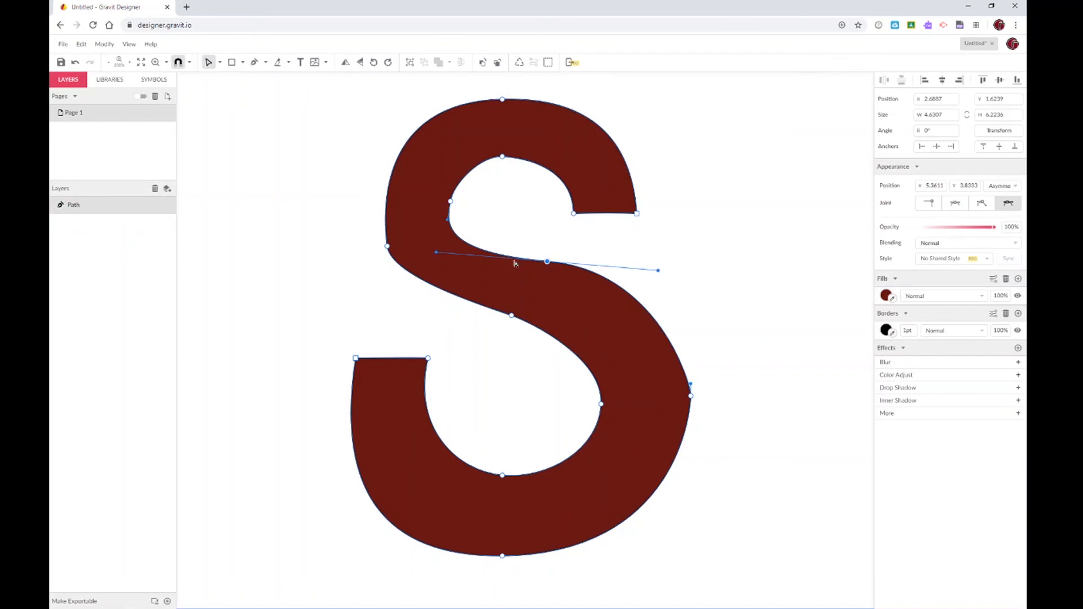
pyautogui.click(691, 396)
pyautogui.moveTo(691, 384); pyautogui.dragTo(688, 347)
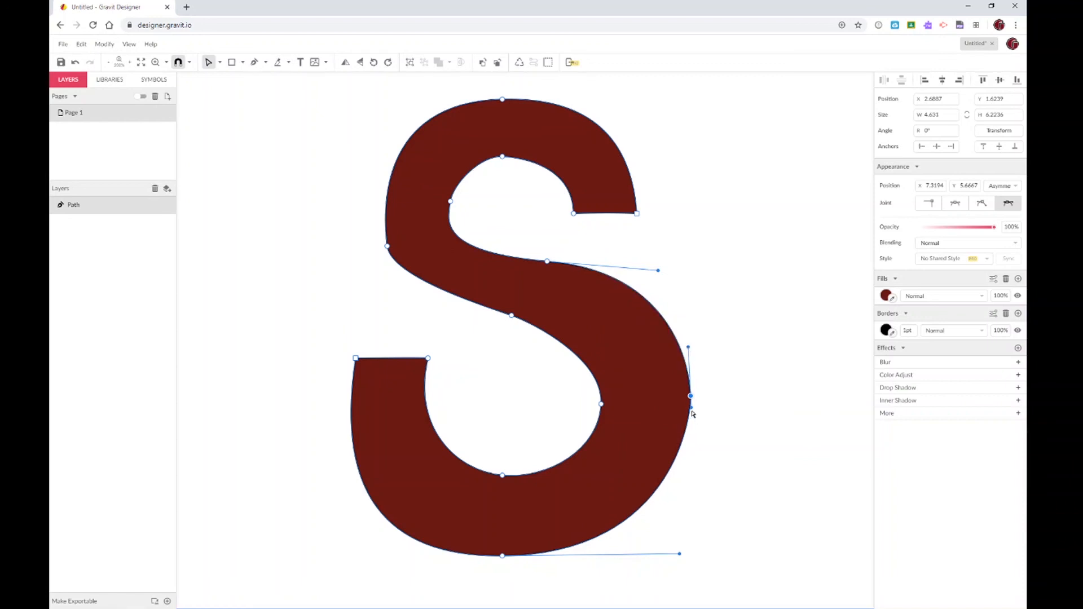
pyautogui.moveTo(691, 408); pyautogui.dragTo(691, 438)
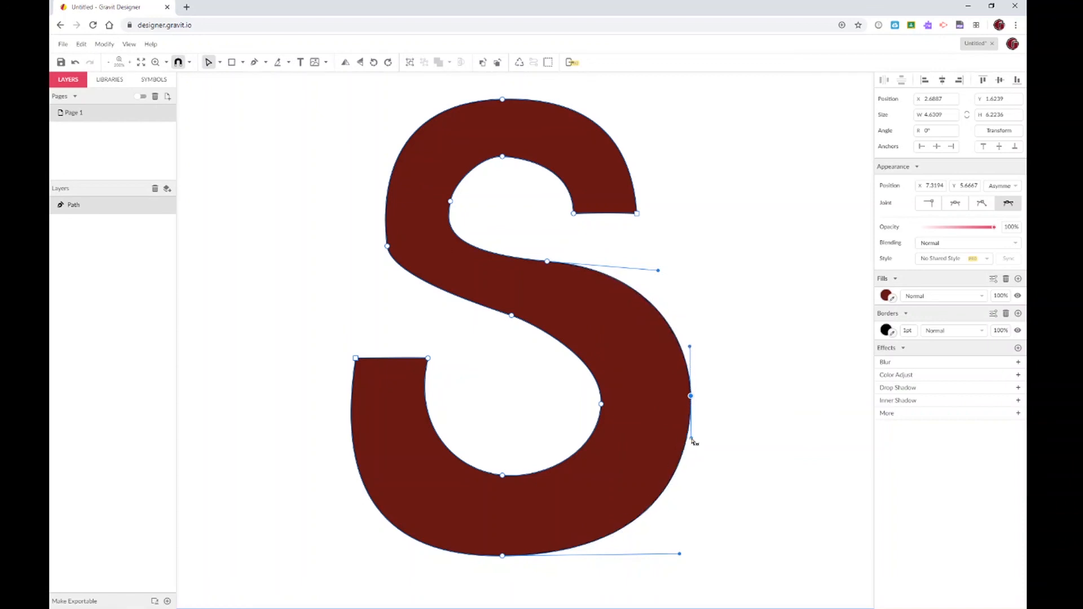
pyautogui.click(718, 432)
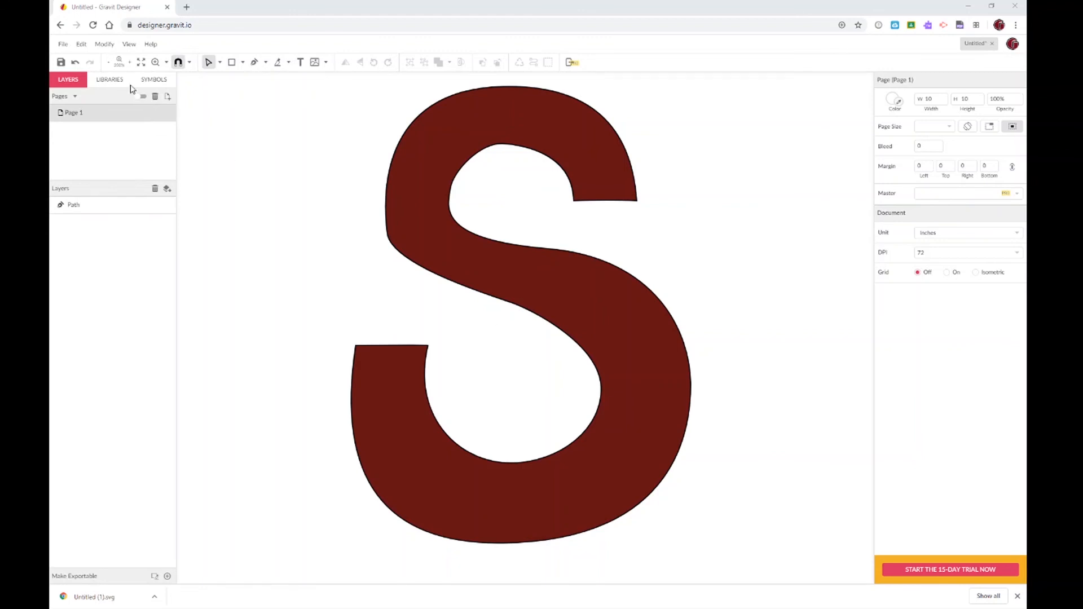
# Export the S via File > Export > Scalable Vector Graphics (.svg) and show Untitled (2).svg in its folder
pyautogui.click(63, 44)
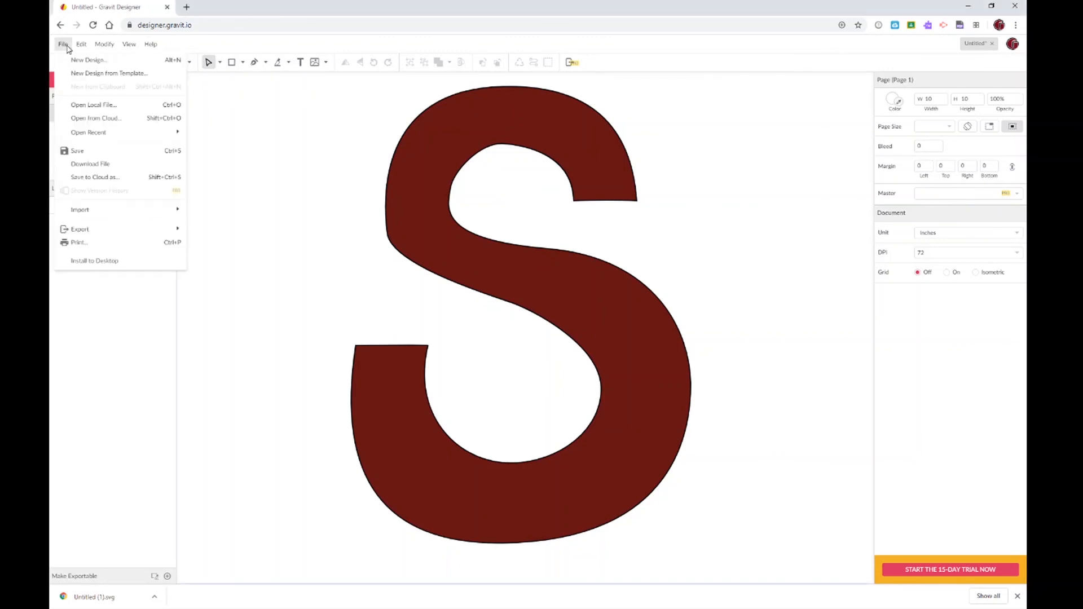
pyautogui.moveTo(80, 230)
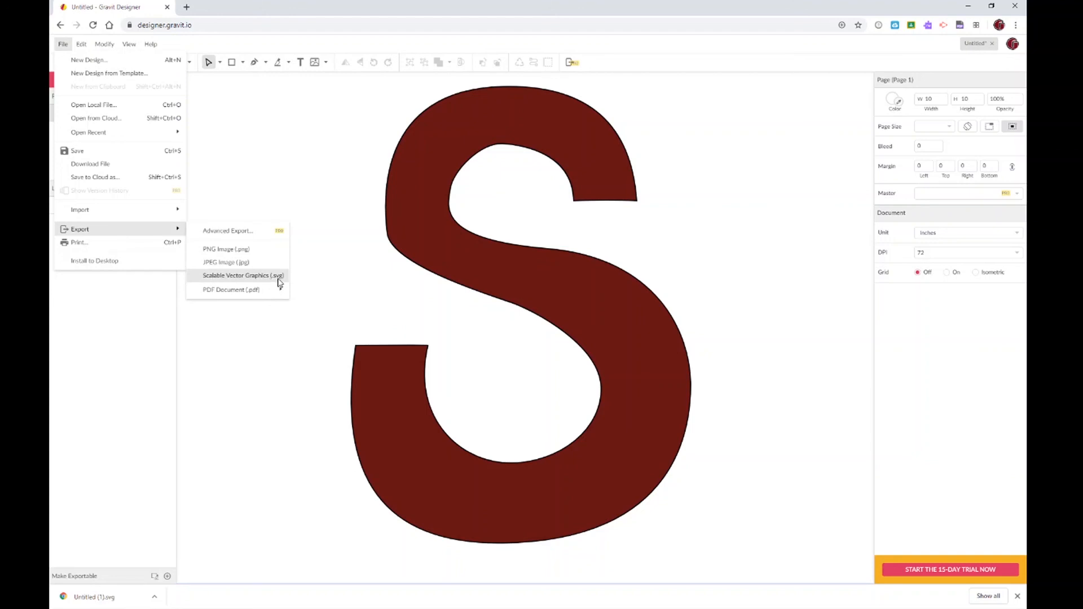
pyautogui.click(235, 275)
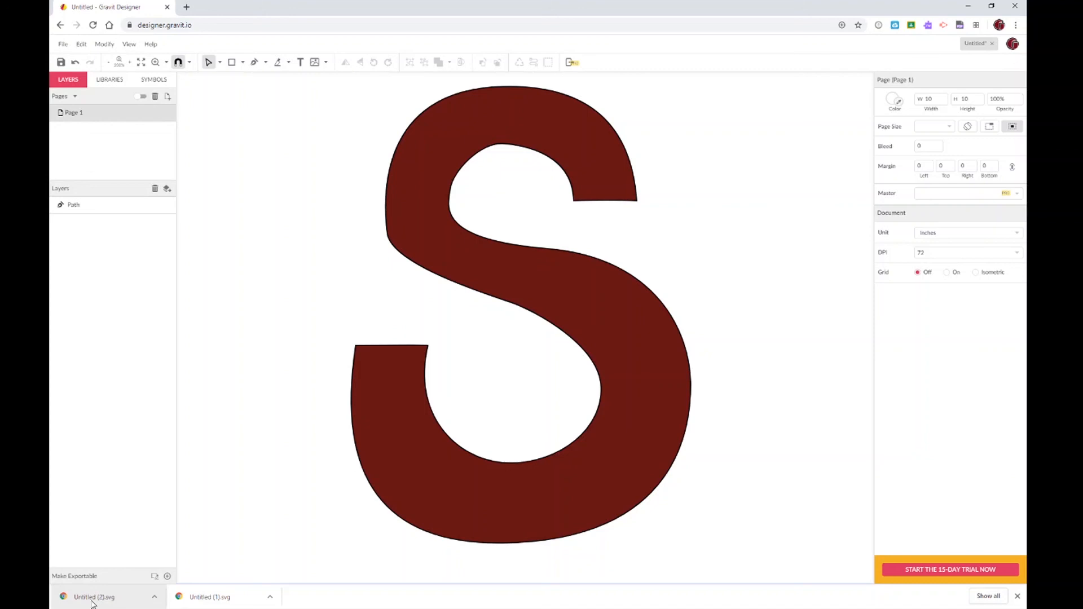
pyautogui.click(155, 598)
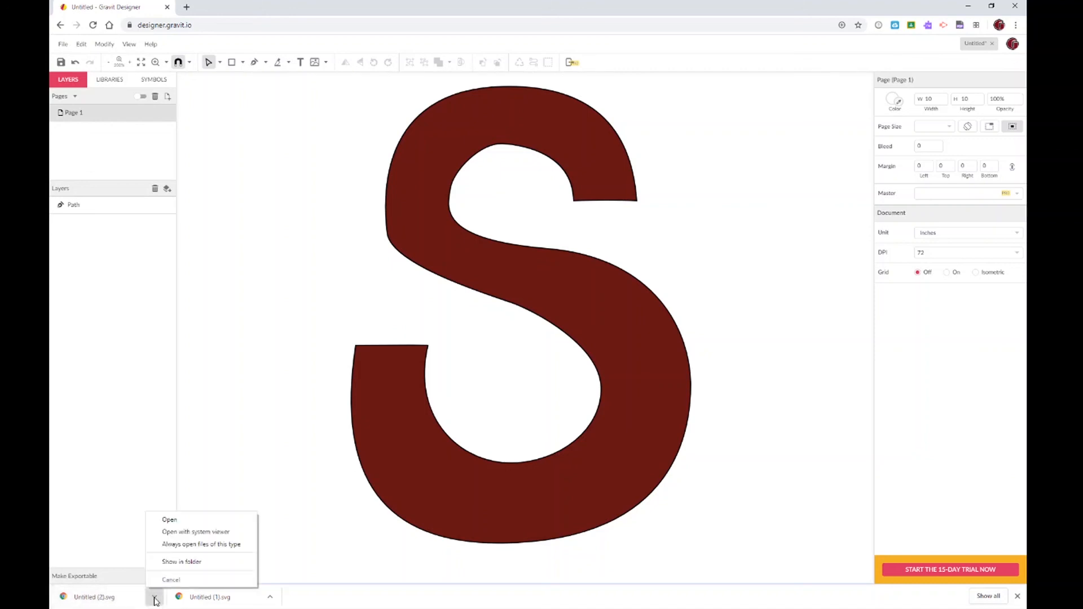
pyautogui.click(181, 562)
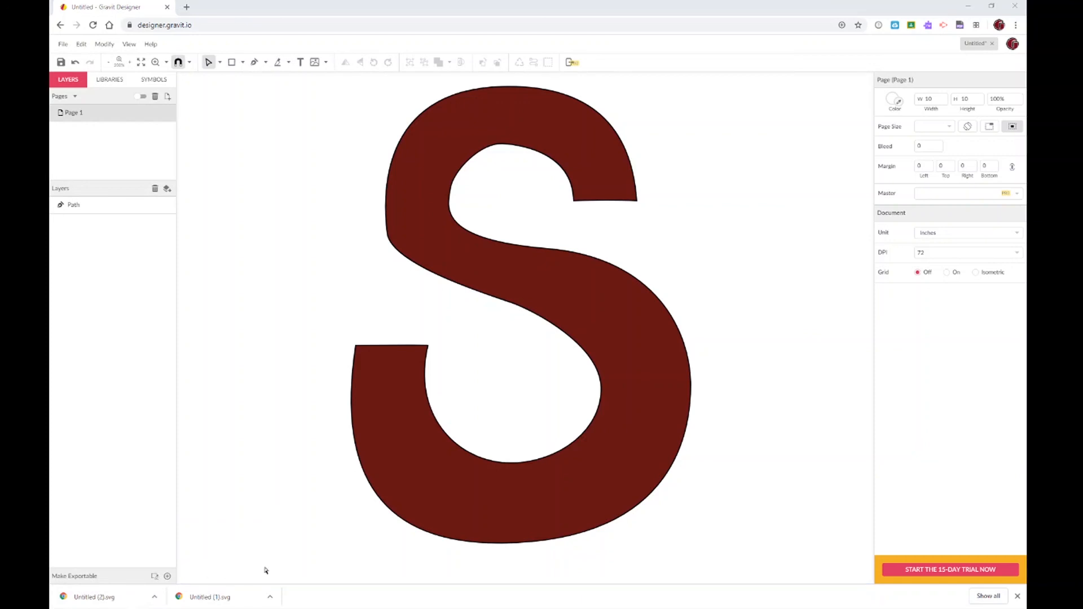